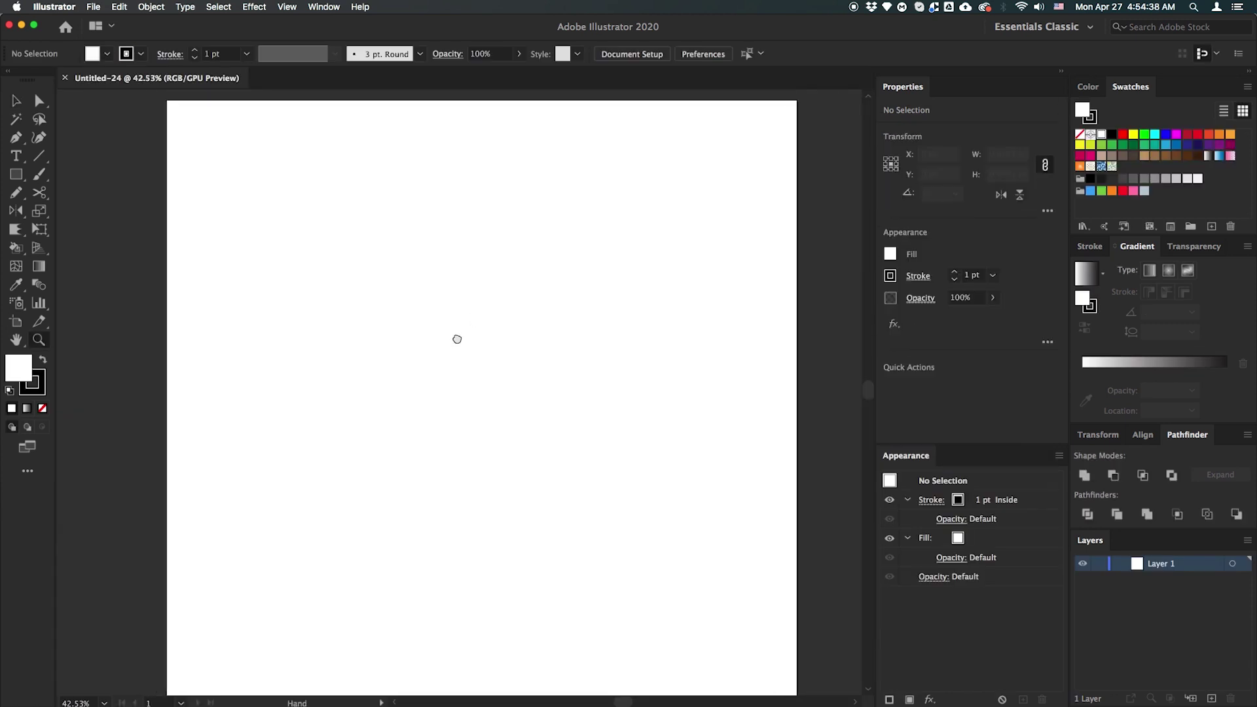
Replace the placeholder text on the artboard with the word URBAN
{"action": "left_click_drag", "start_coordinate": [457, 339], "coordinate": [458, 323]}
{"action": "key", "text": "t"}
{"action": "left_click", "coordinate": [431, 393]}
{"action": "key", "text": "Escape"}
{"action": "left_click", "coordinate": [799, 54]}
{"action": "left_click", "coordinate": [821, 327]}
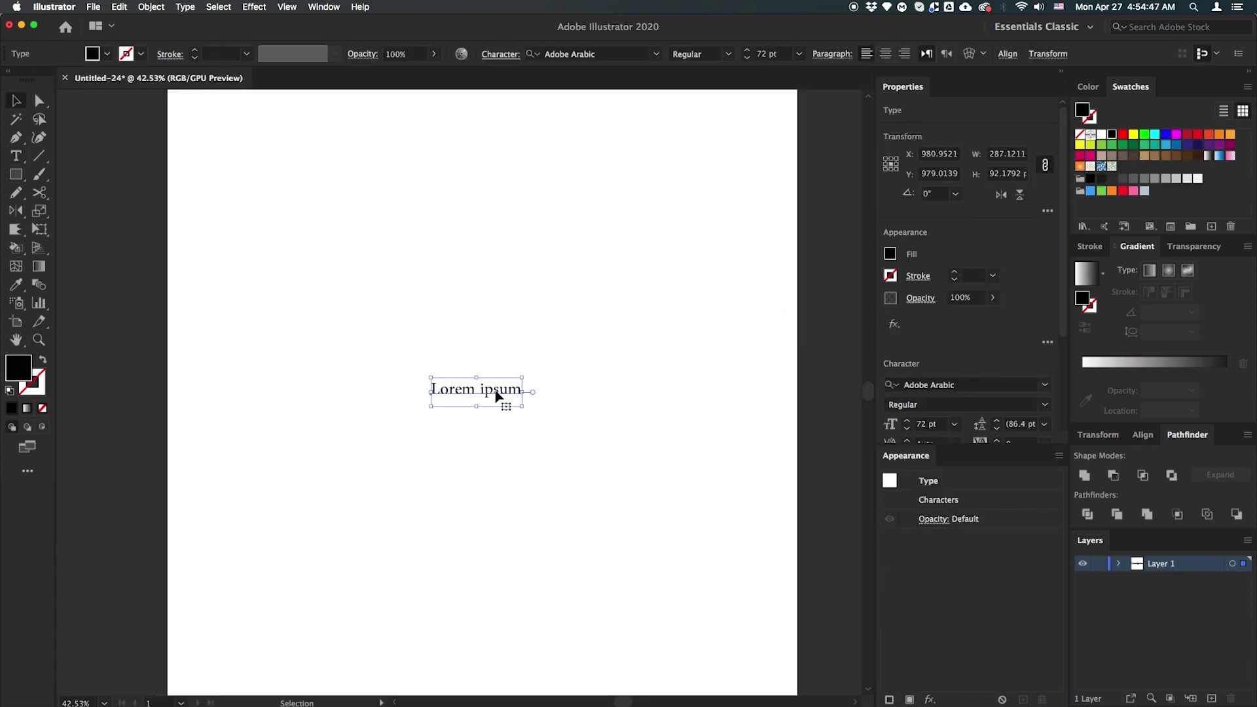
{"action": "double_click", "coordinate": [495, 393]}
{"action": "key", "text": "cmd+a"}
{"action": "type", "text": "URB"}
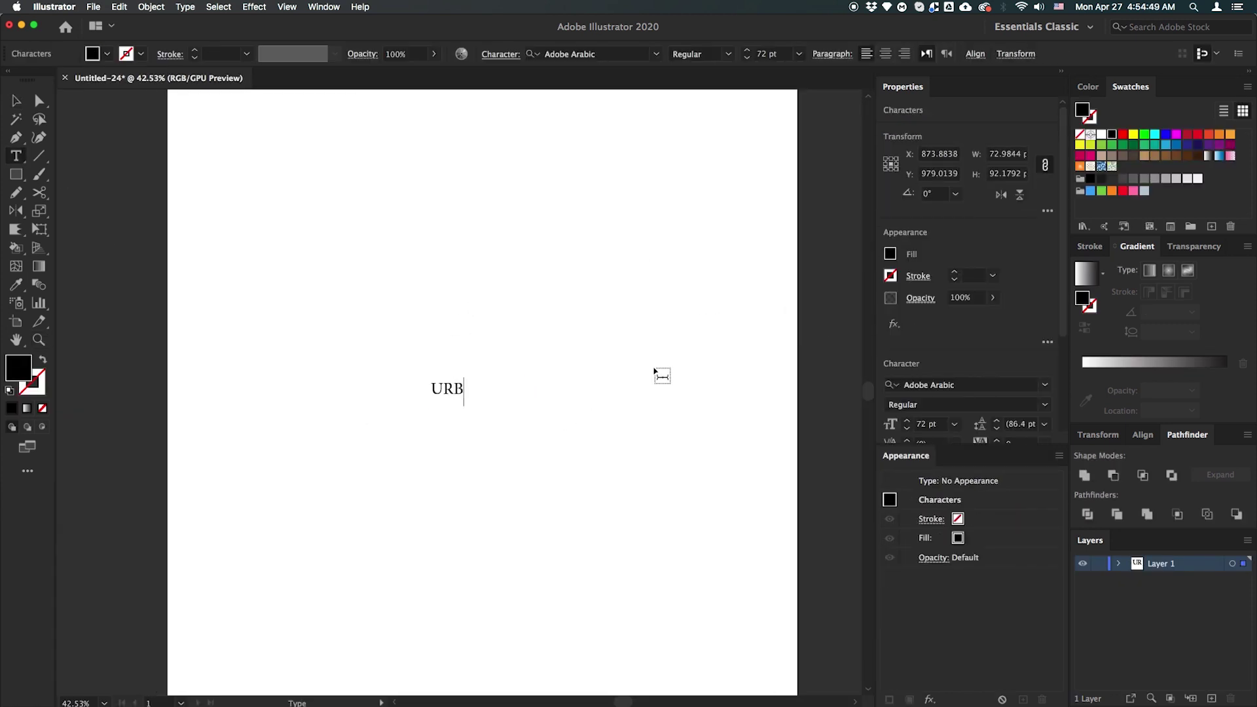
{"action": "key", "text": "Escape"}
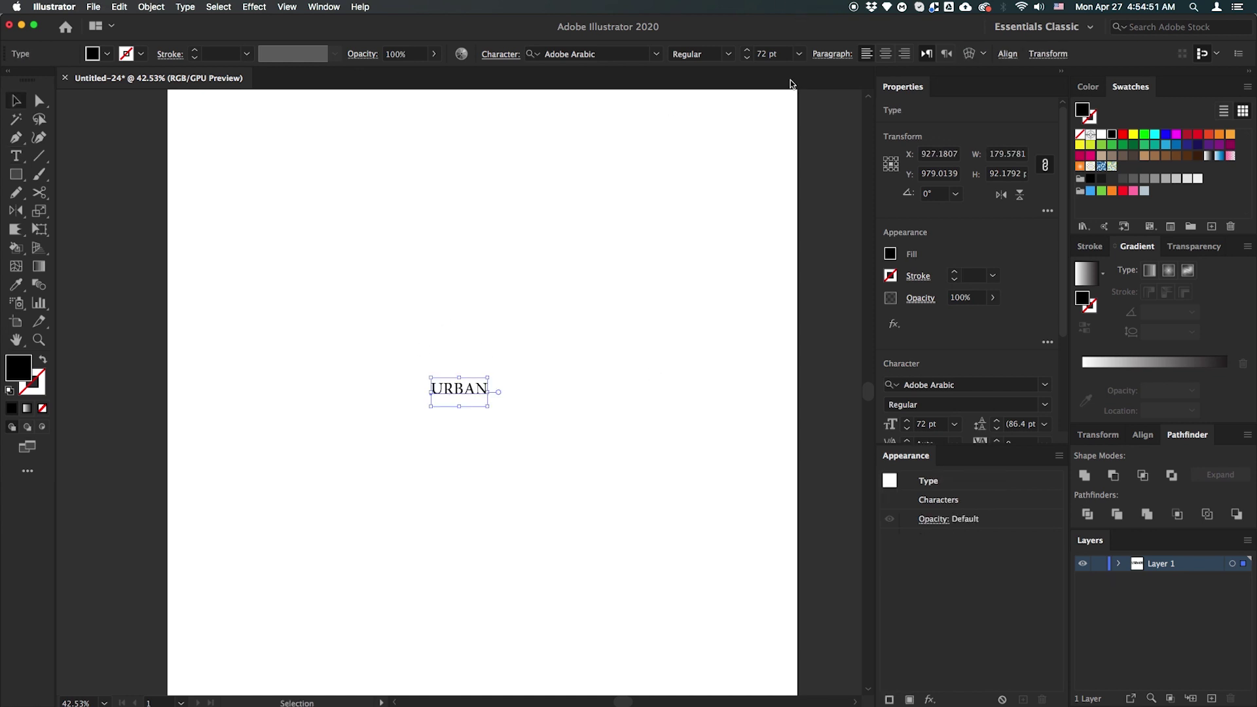
Set URBAN to 200 pt Neometric Extra Bold and move it left of center
{"action": "left_click", "coordinate": [780, 54]}
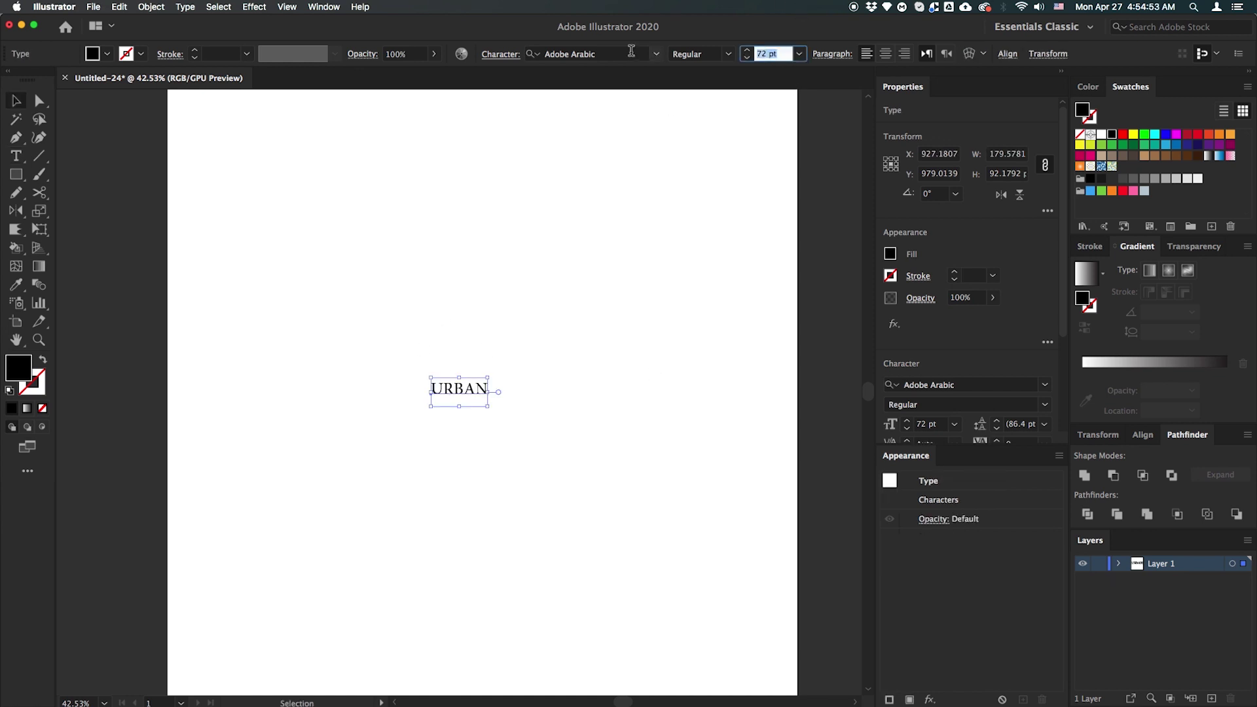
{"action": "type", "text": "200"}
{"action": "key", "text": "Return"}
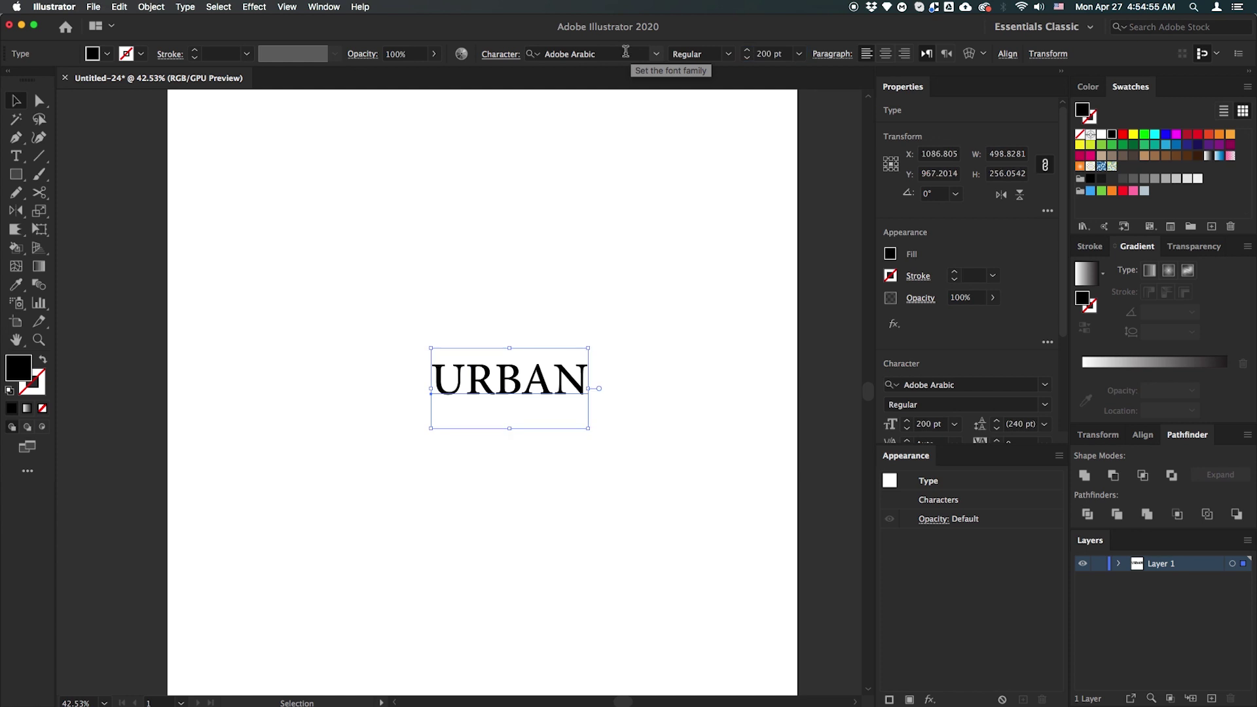
{"action": "left_click", "coordinate": [656, 54]}
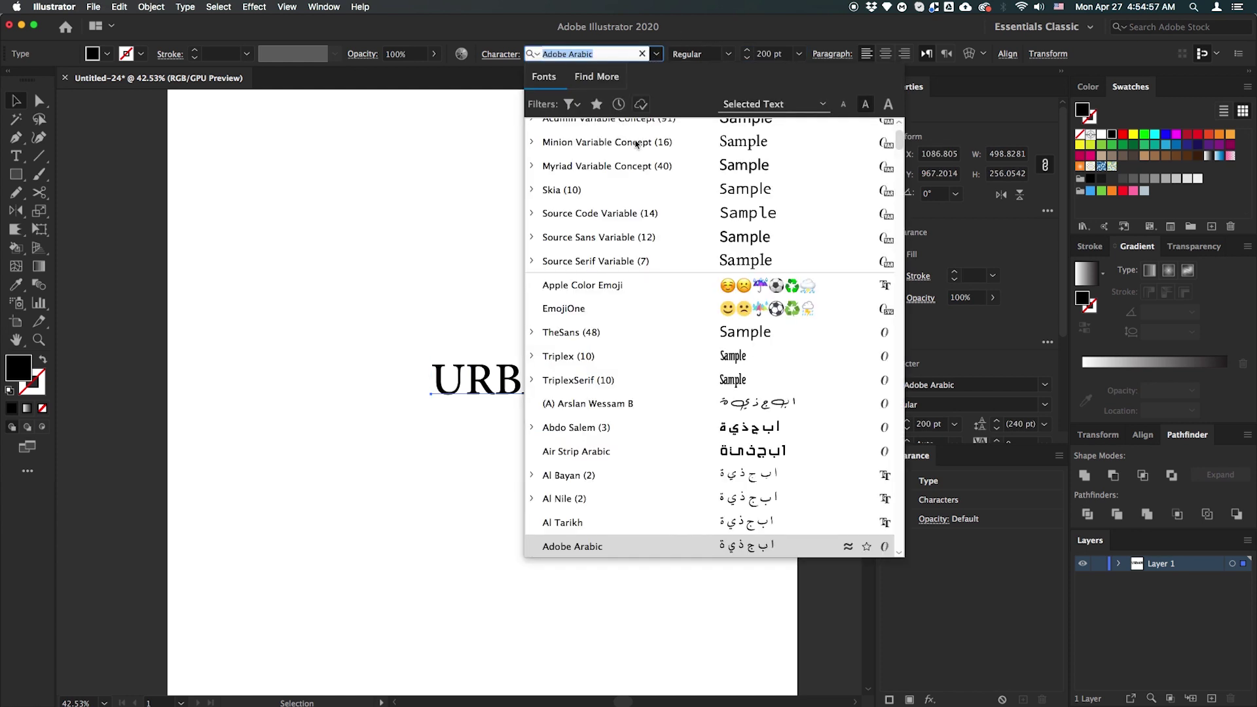
{"action": "scroll", "coordinate": [636, 144], "scroll_direction": "up", "scroll_amount": 5}
{"action": "left_click", "coordinate": [650, 136]}
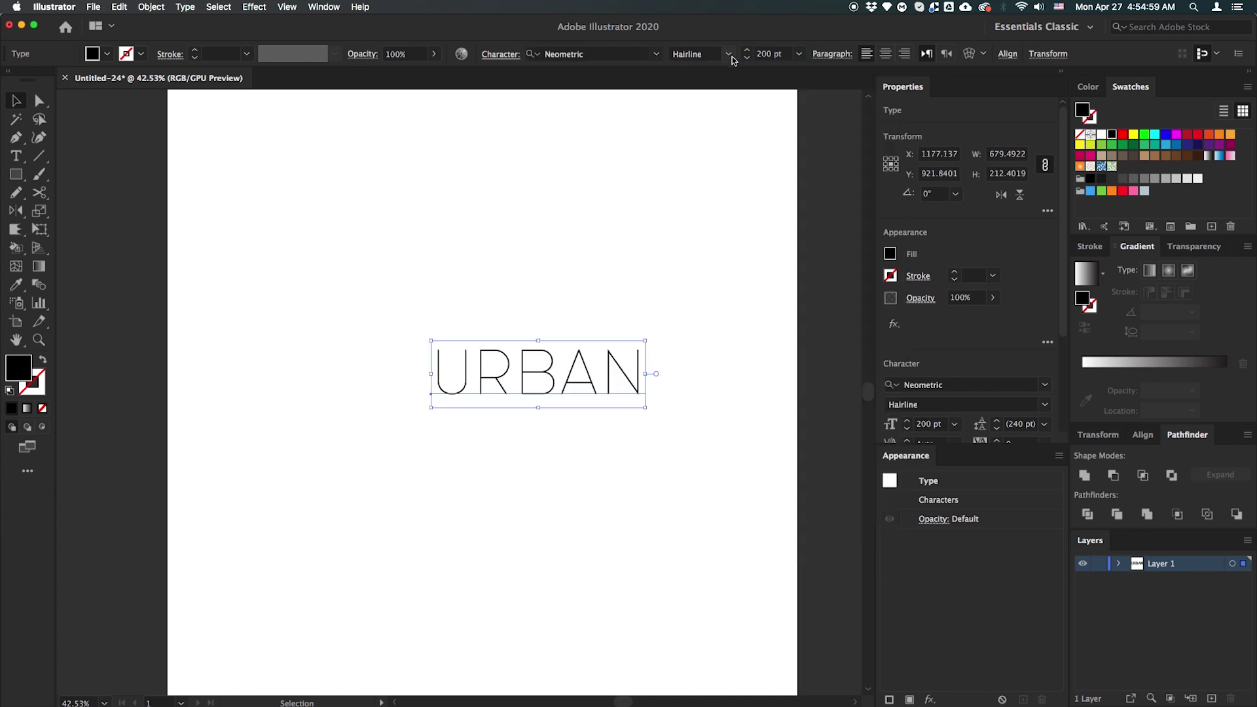
{"action": "left_click", "coordinate": [731, 56]}
{"action": "left_click", "coordinate": [740, 276]}
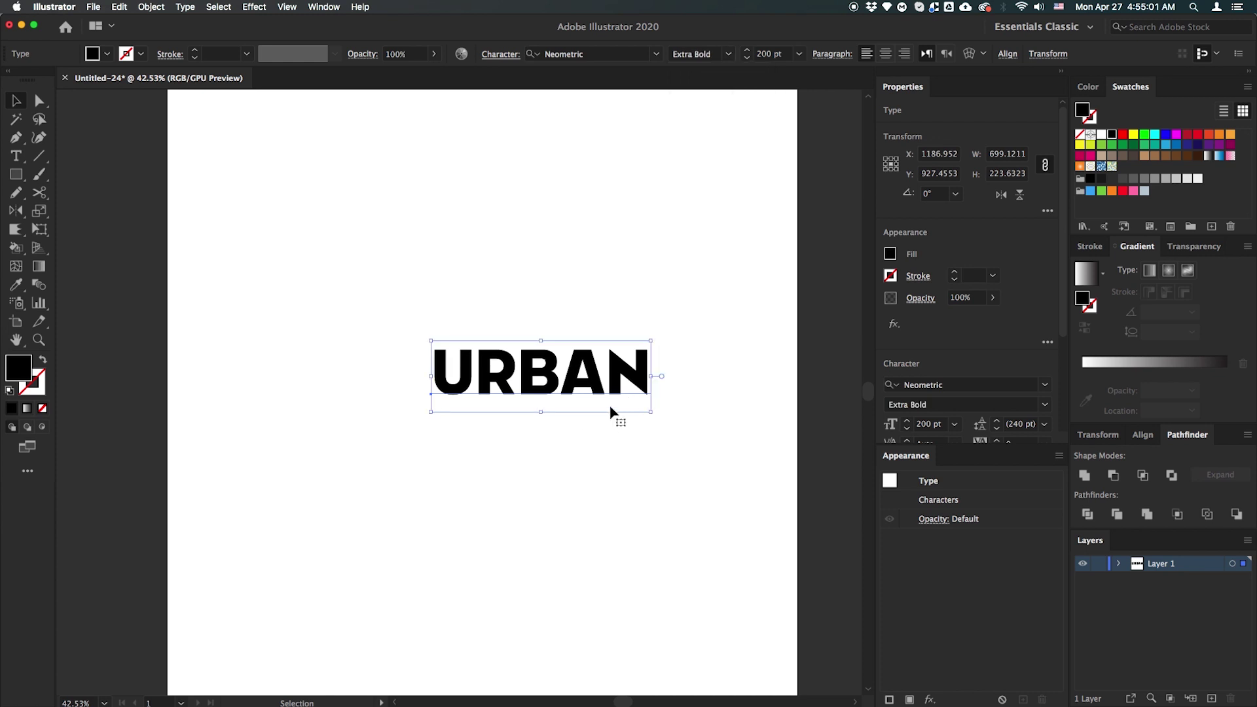
{"action": "left_click_drag", "start_coordinate": [604, 390], "coordinate": [554, 404]}
Align URBAN to the horizontal and vertical center of the artboard
{"action": "left_click", "coordinate": [679, 458]}
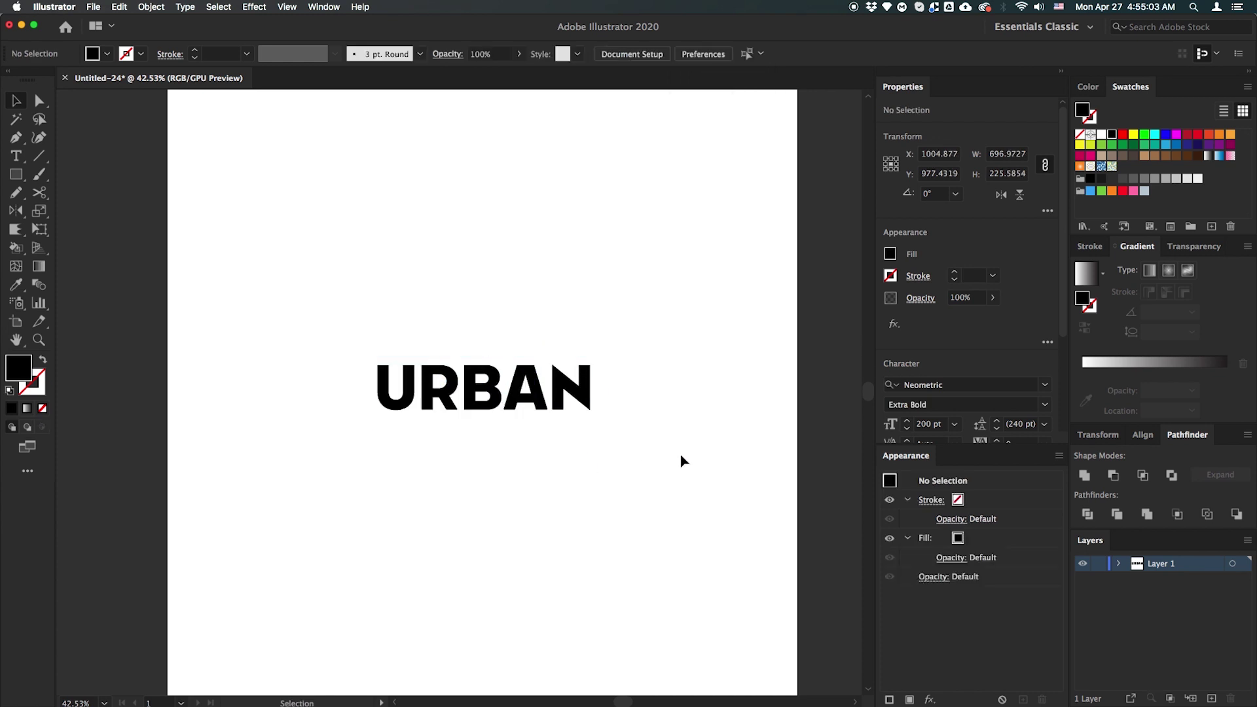
{"action": "key", "text": "Tab"}
{"action": "key", "text": "Tab"}
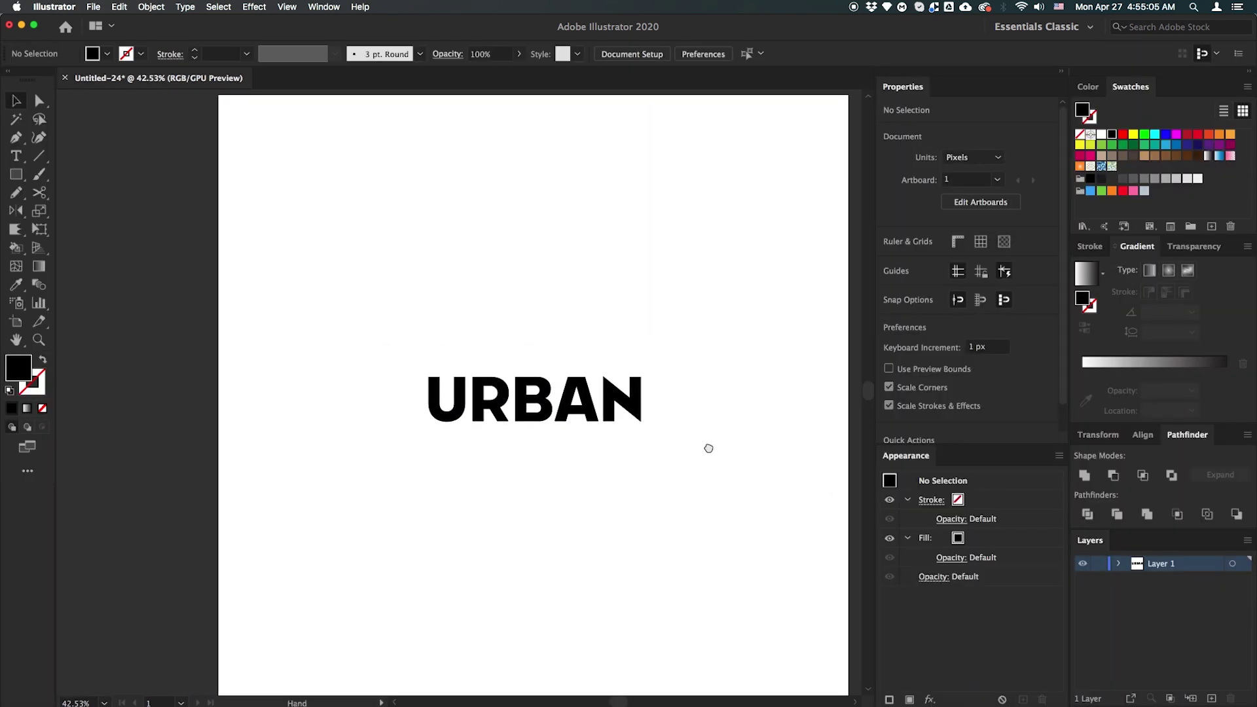
{"action": "key", "text": "super+a"}
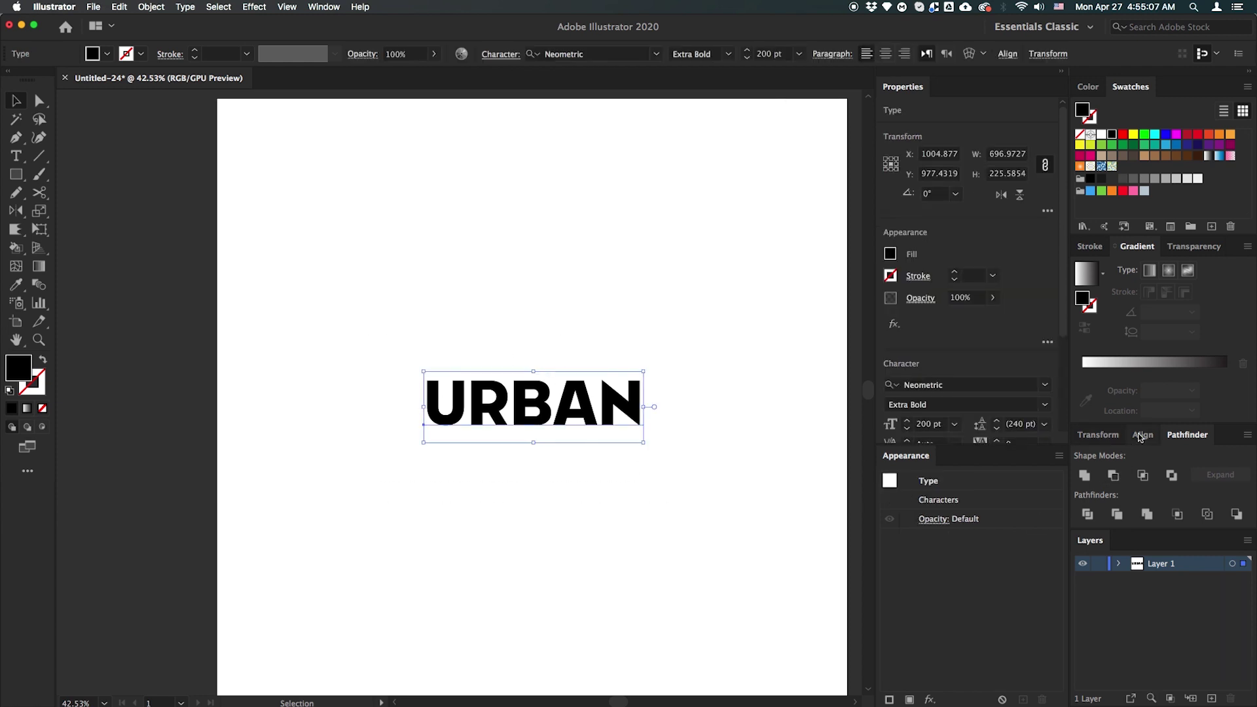
{"action": "left_click", "coordinate": [1143, 435]}
{"action": "left_click", "coordinate": [1112, 463]}
{"action": "left_click", "coordinate": [1215, 464]}
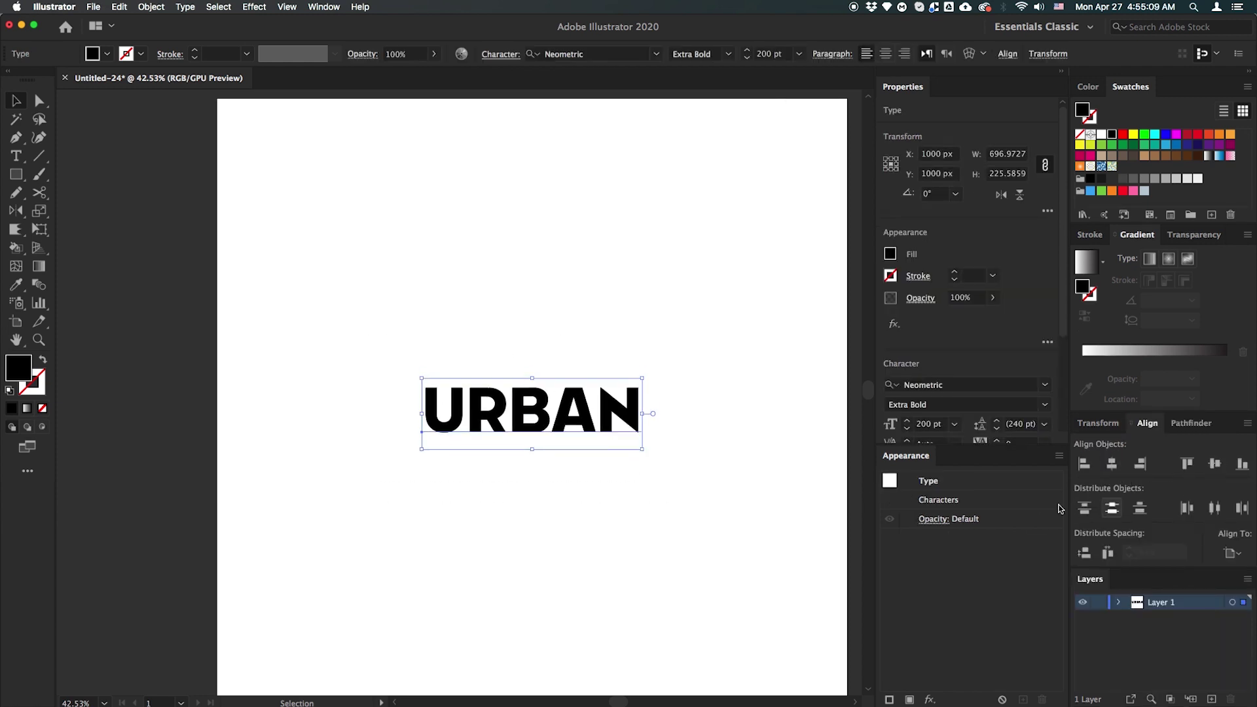
{"action": "left_click", "coordinate": [605, 520]}
{"action": "key", "text": "super+a"}
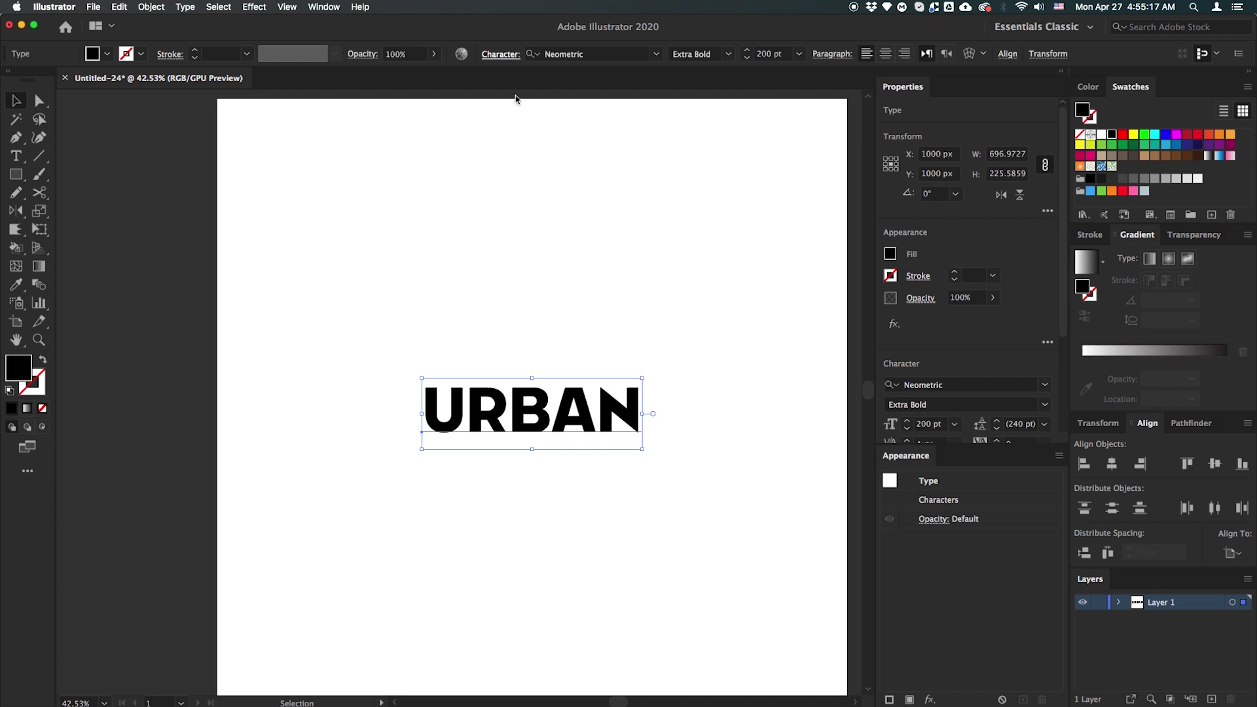
Raise URBAN's letter tracking to 50 in the Character settings
{"action": "left_click", "coordinate": [507, 55]}
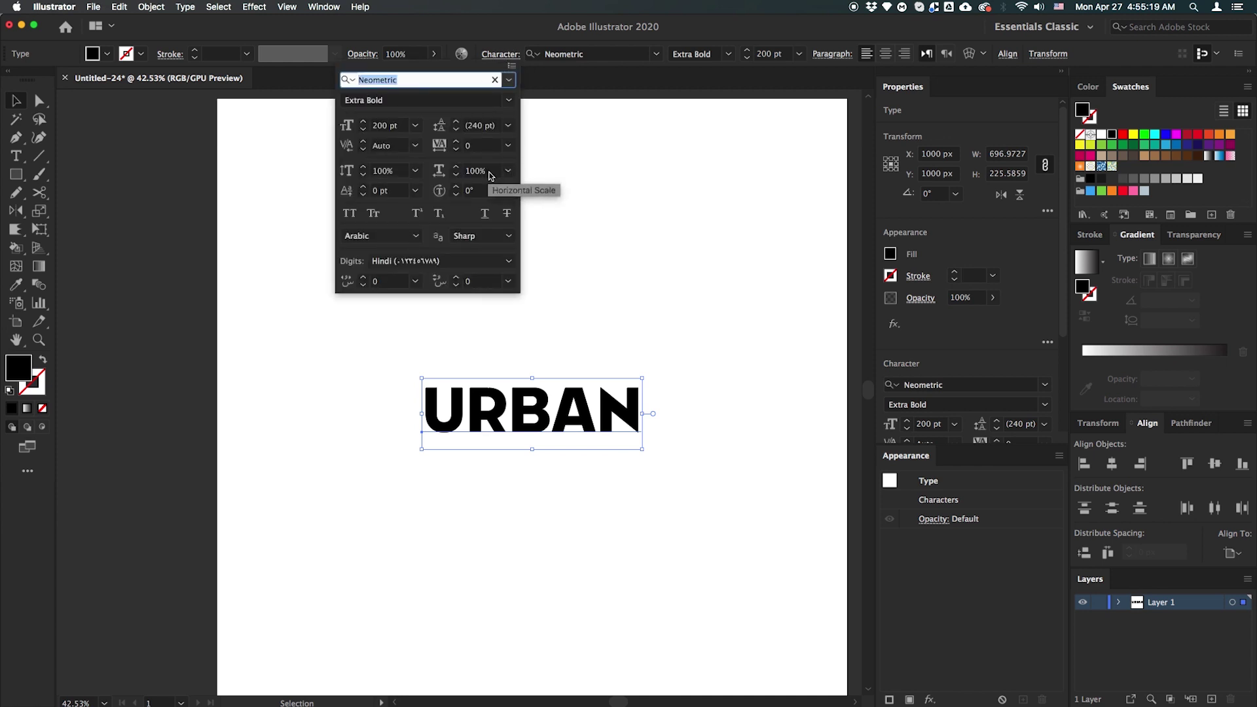
{"action": "left_click", "coordinate": [457, 141]}
{"action": "left_click", "coordinate": [457, 141]}
{"action": "left_click", "coordinate": [457, 142]}
{"action": "left_click", "coordinate": [457, 142]}
{"action": "left_click", "coordinate": [457, 141], "text": "shift"}
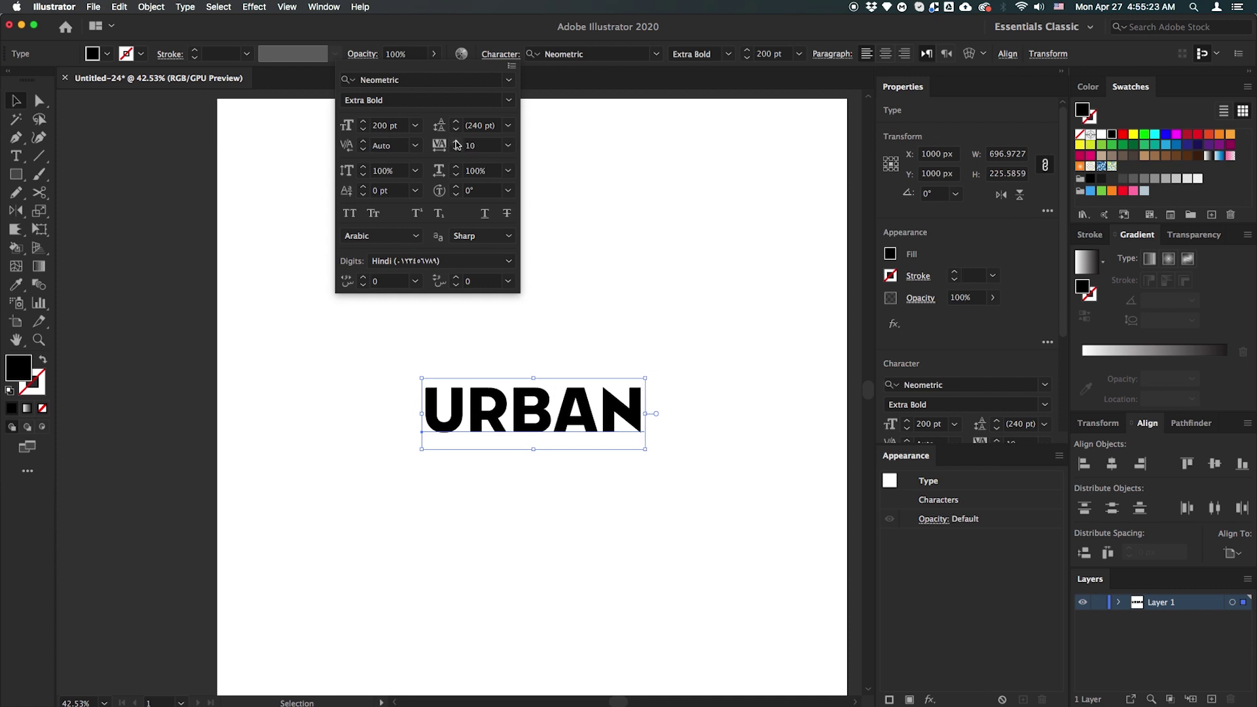
{"action": "left_click", "coordinate": [456, 142]}
{"action": "left_click", "coordinate": [456, 141]}
{"action": "left_click", "coordinate": [456, 141]}
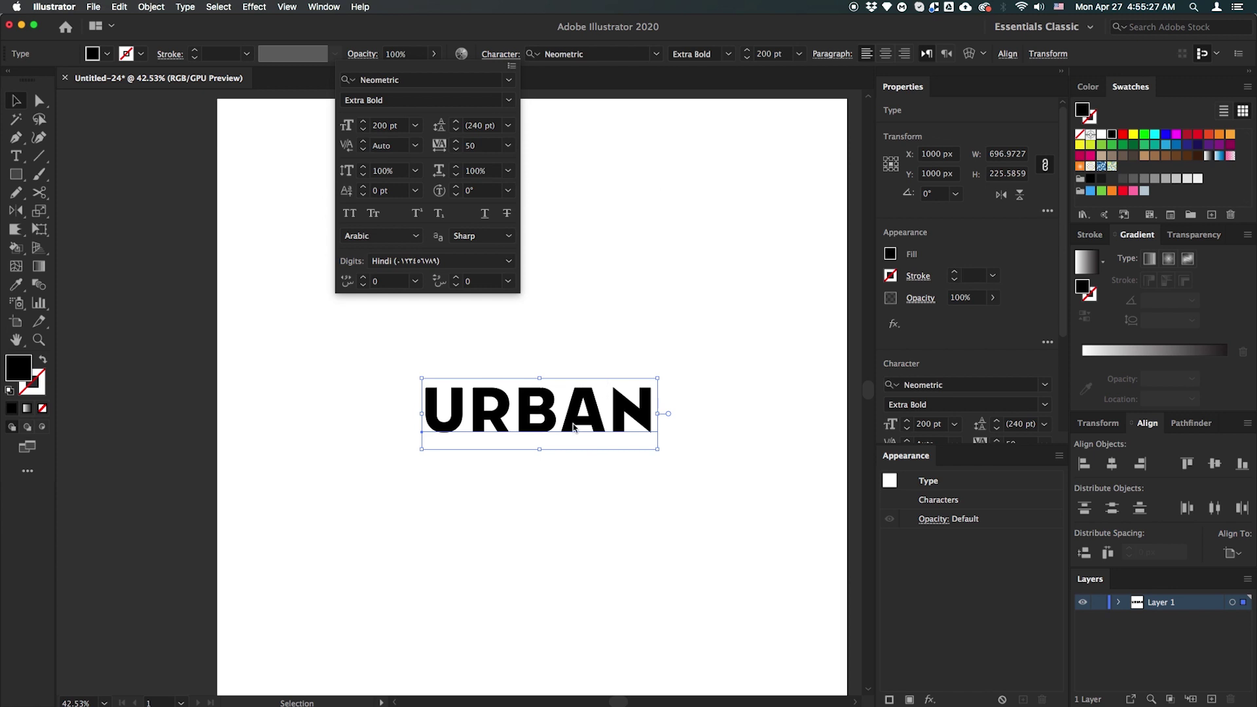
{"action": "left_click", "coordinate": [443, 38]}
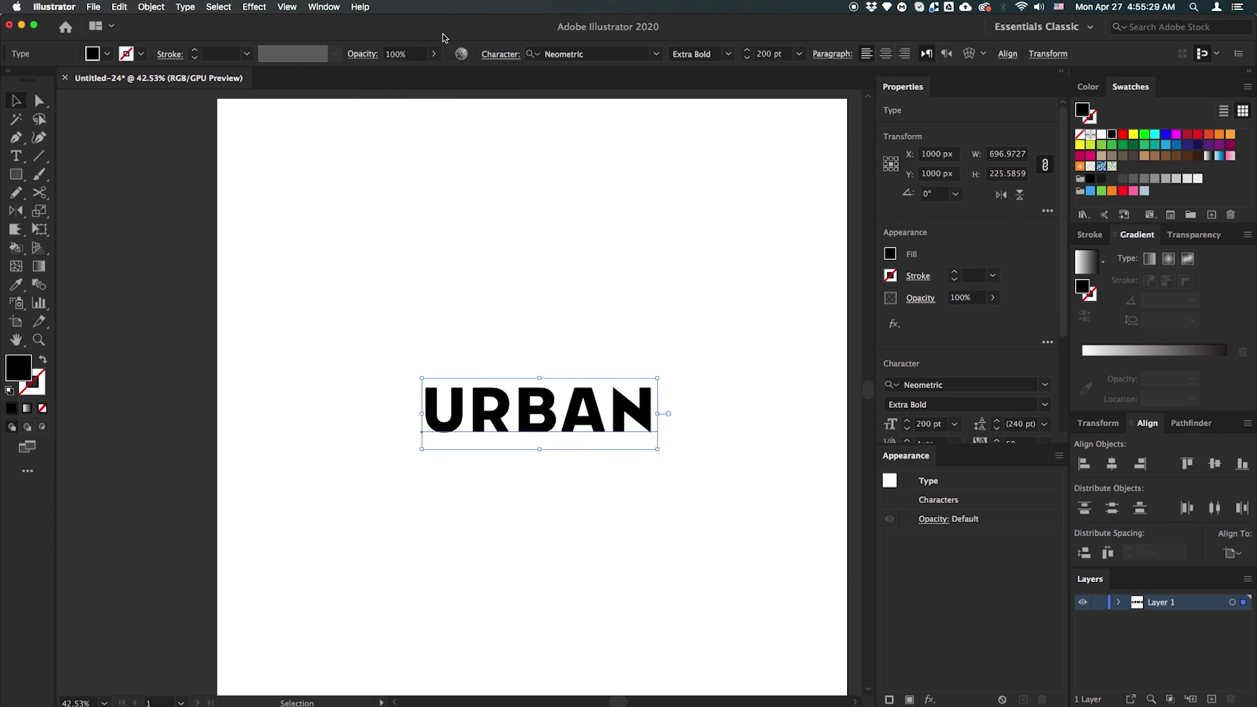
{"action": "left_click", "coordinate": [702, 352]}
{"action": "left_click_drag", "start_coordinate": [364, 335], "coordinate": [787, 530]}
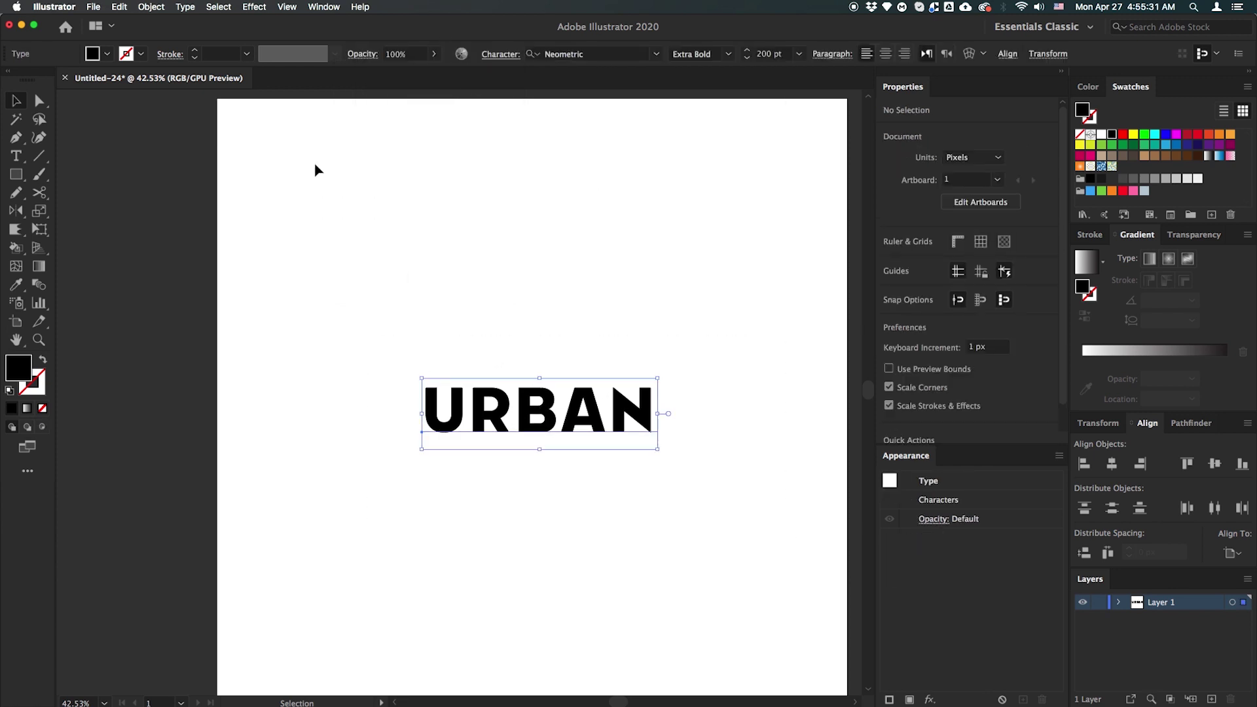
Convert URBAN to outlines with Type > Create Outlines
{"action": "left_click", "coordinate": [185, 6]}
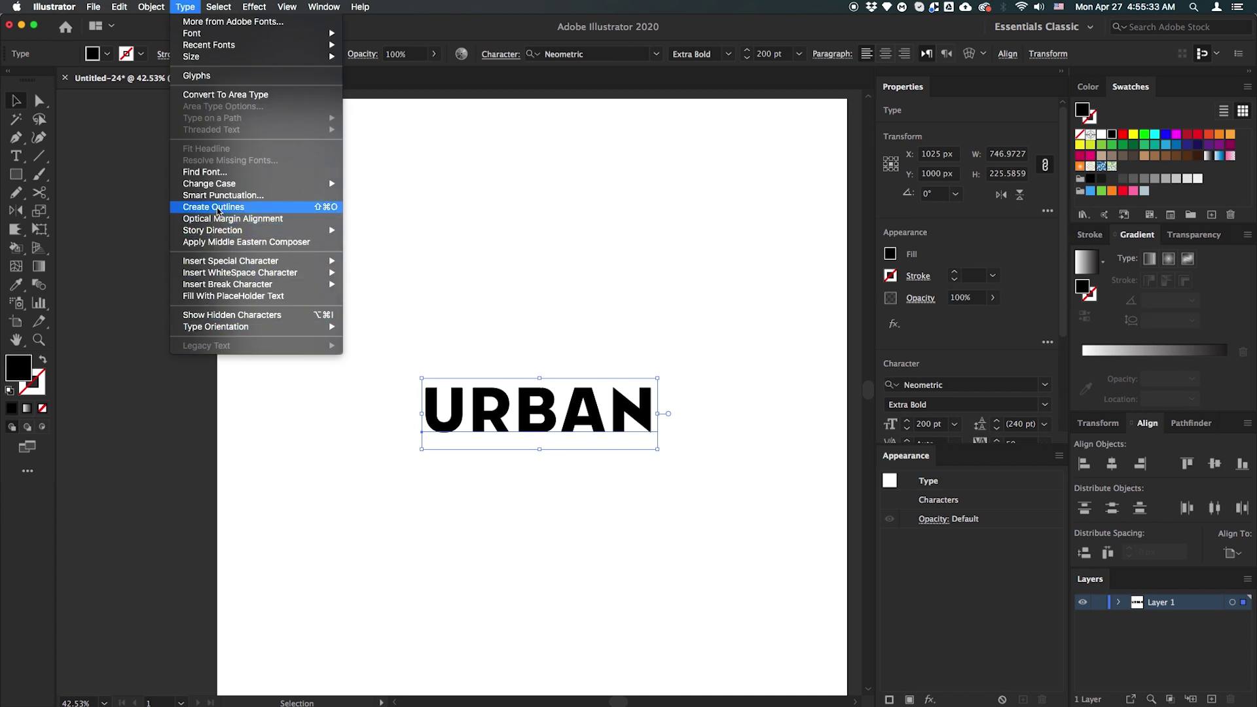
{"action": "left_click", "coordinate": [216, 207]}
{"action": "left_click", "coordinate": [384, 374]}
{"action": "left_click_drag", "start_coordinate": [321, 342], "coordinate": [705, 478]}
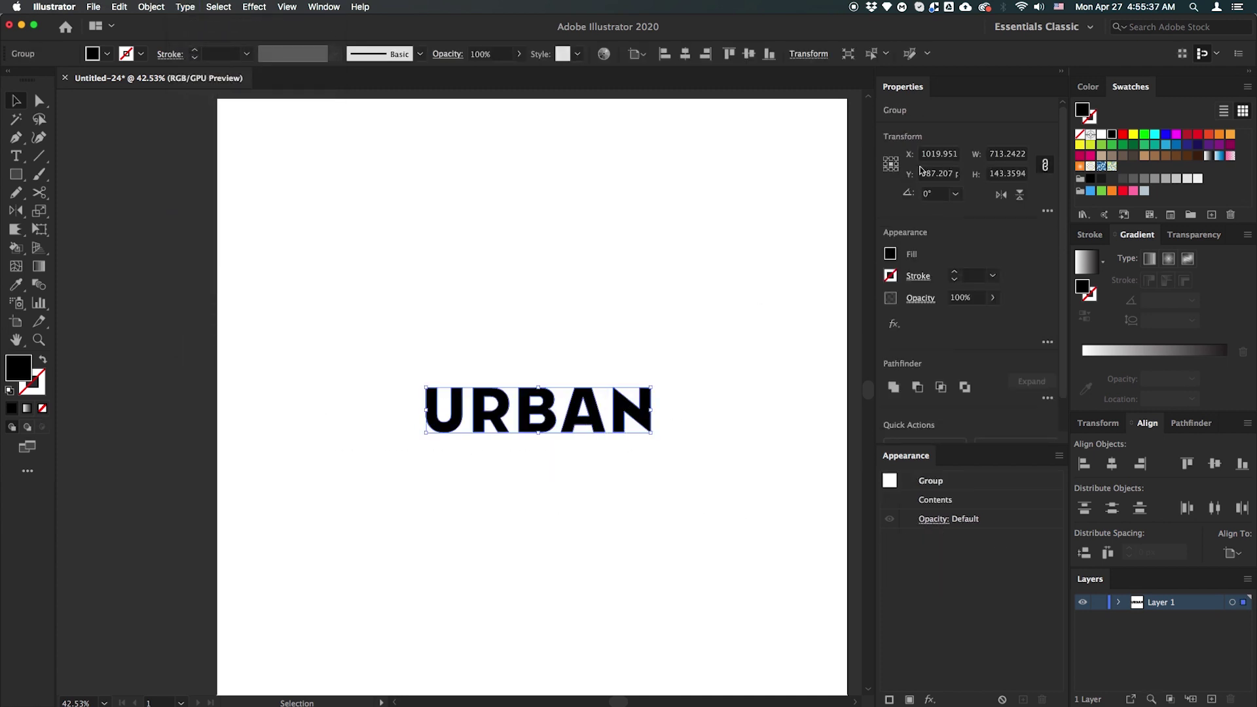
Fill the outlined URBAN with blue RGB 0, 128, 255 (cyan with green lowered to 128)
{"action": "left_click", "coordinate": [1155, 135]}
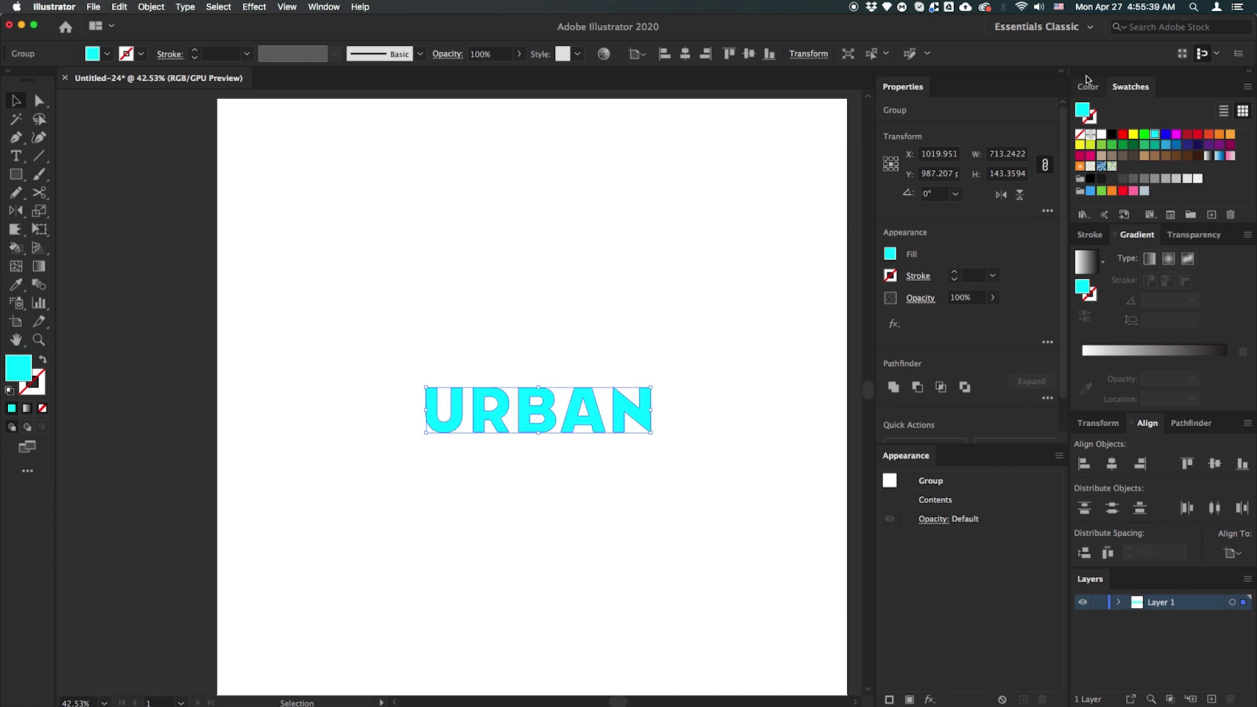
{"action": "left_click", "coordinate": [1088, 86]}
{"action": "left_click", "coordinate": [1169, 137]}
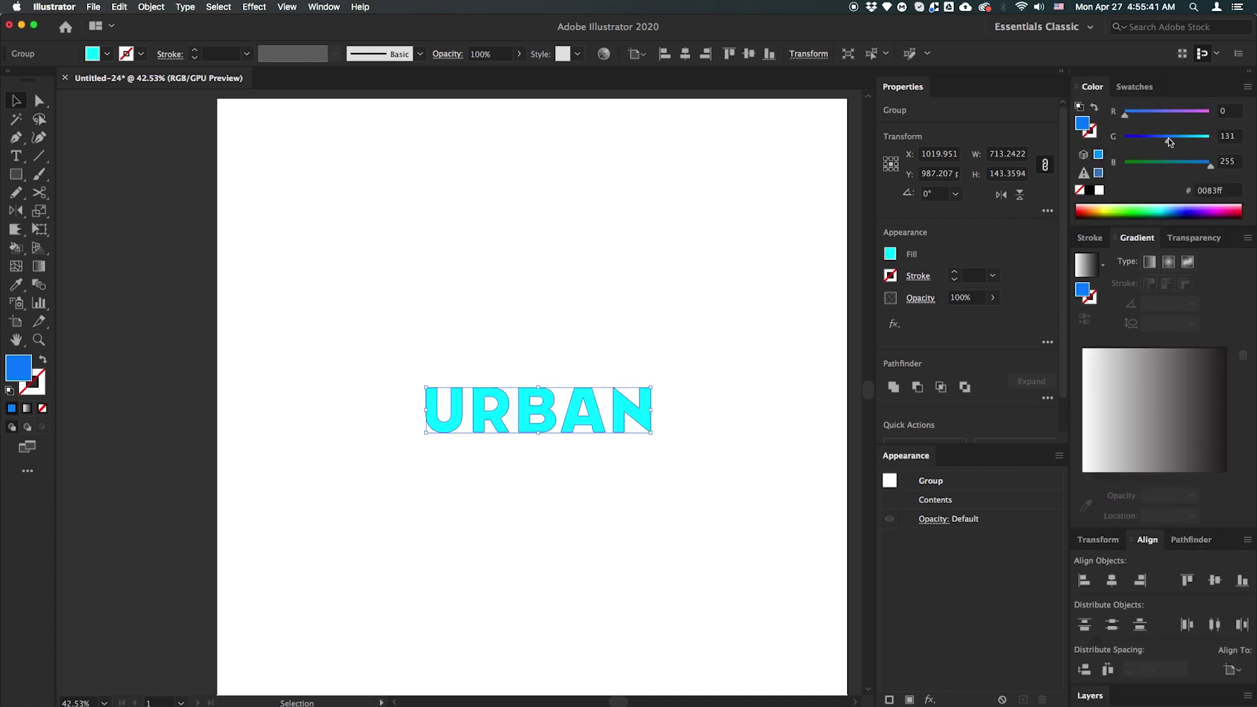
{"action": "type", "text": "1"}
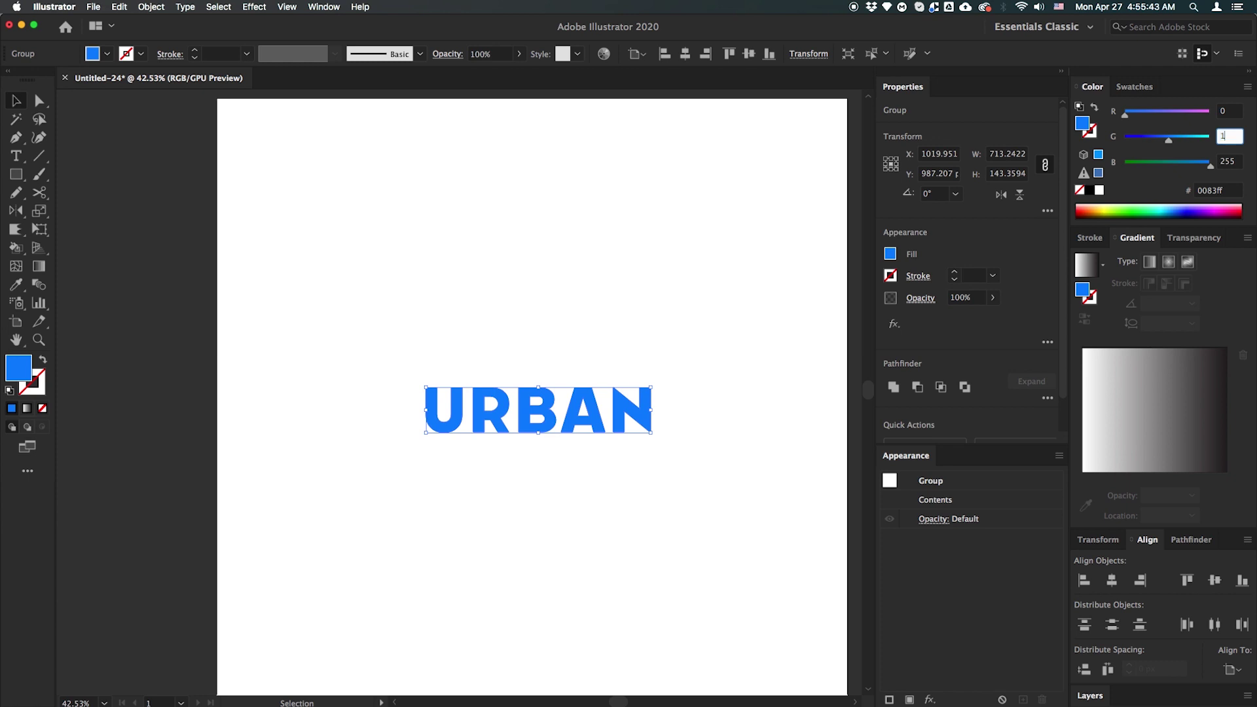
{"action": "type", "text": "28"}
{"action": "key", "text": "Tab"}
{"action": "left_click", "coordinate": [460, 251]}
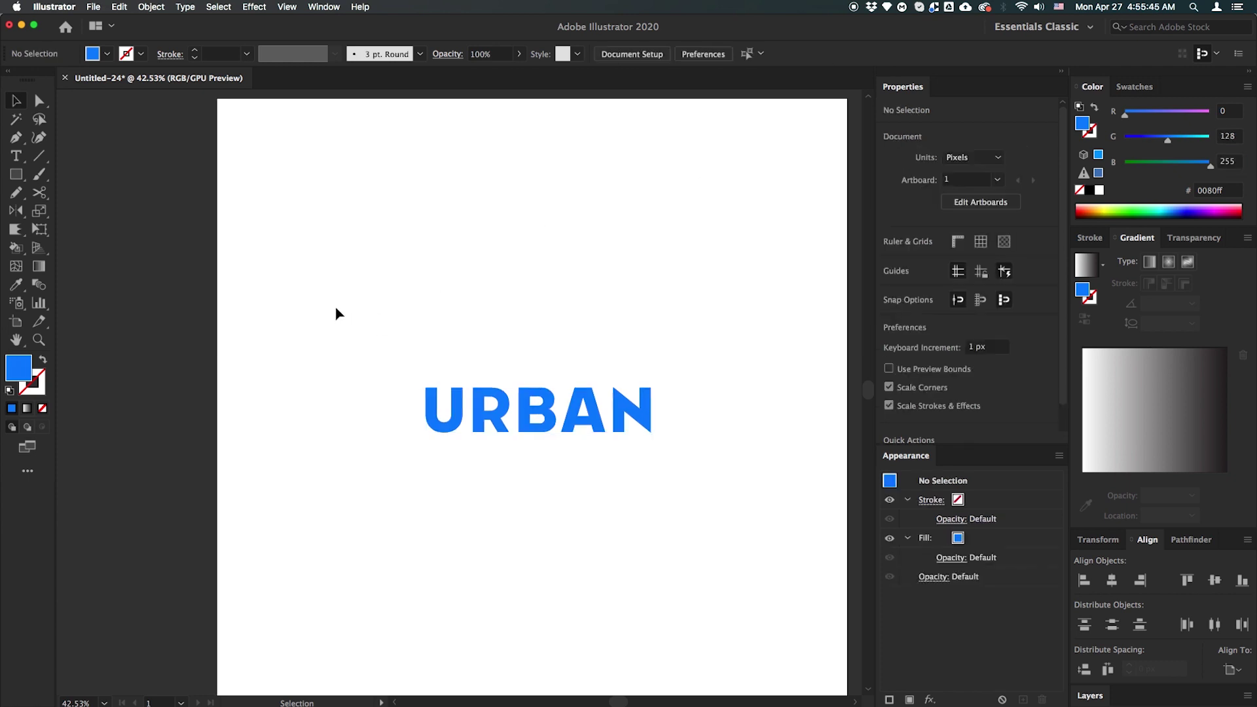
{"action": "left_click_drag", "start_coordinate": [337, 309], "coordinate": [748, 479]}
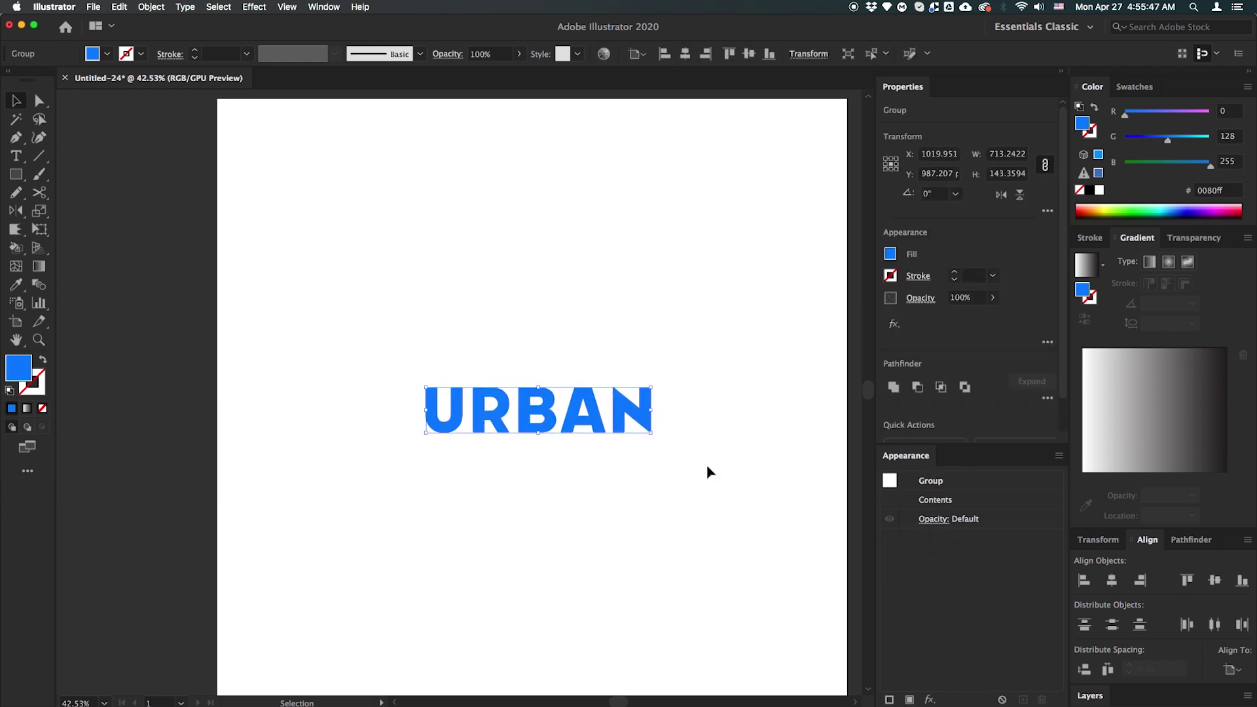
{"action": "left_click_drag", "start_coordinate": [670, 320], "coordinate": [348, 486]}
Paste a copy of URBAN in front and move it onto a new Layer 2
{"action": "left_click", "coordinate": [151, 7]}
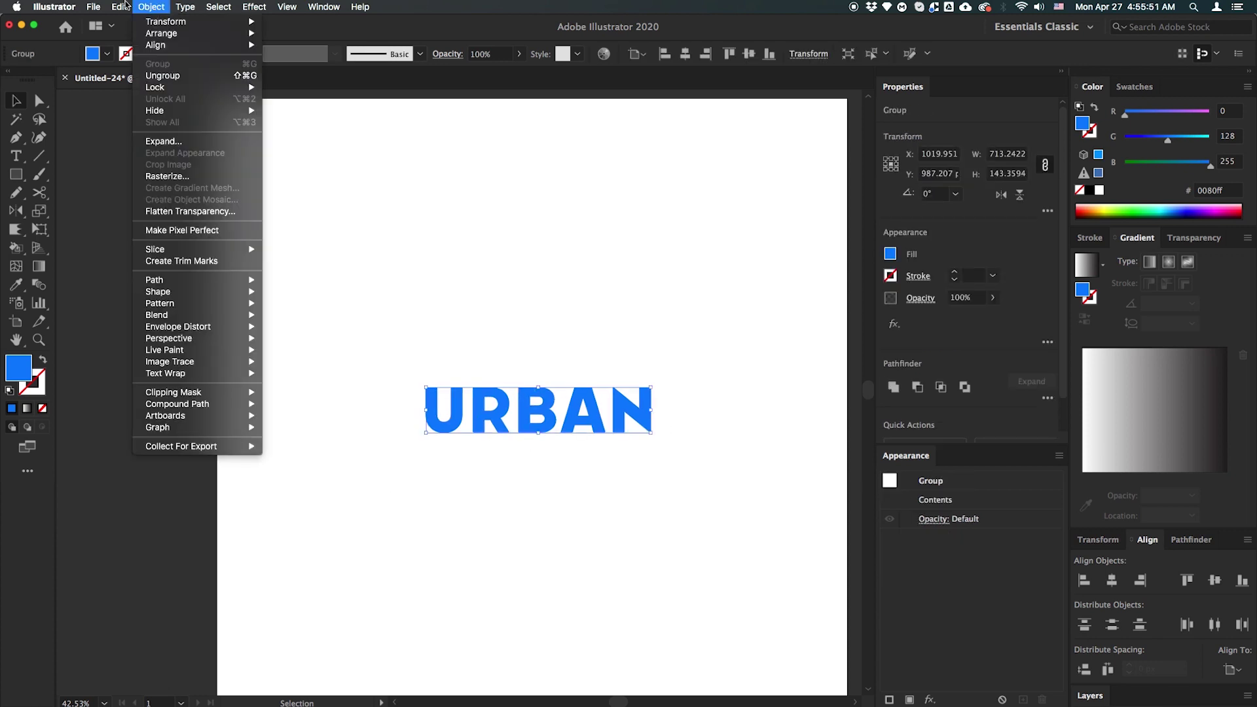
{"action": "mouse_move", "coordinate": [123, 6]}
{"action": "left_click", "coordinate": [139, 65]}
{"action": "left_click", "coordinate": [121, 6]}
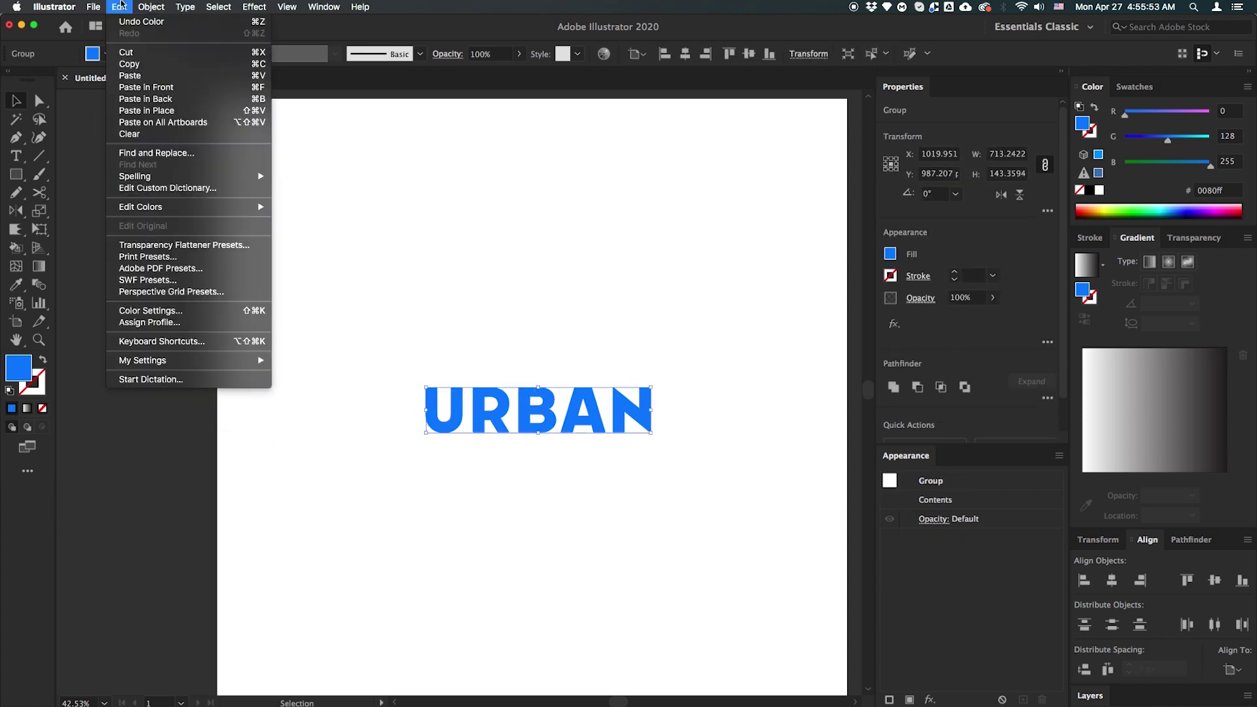
{"action": "key", "text": "super+f"}
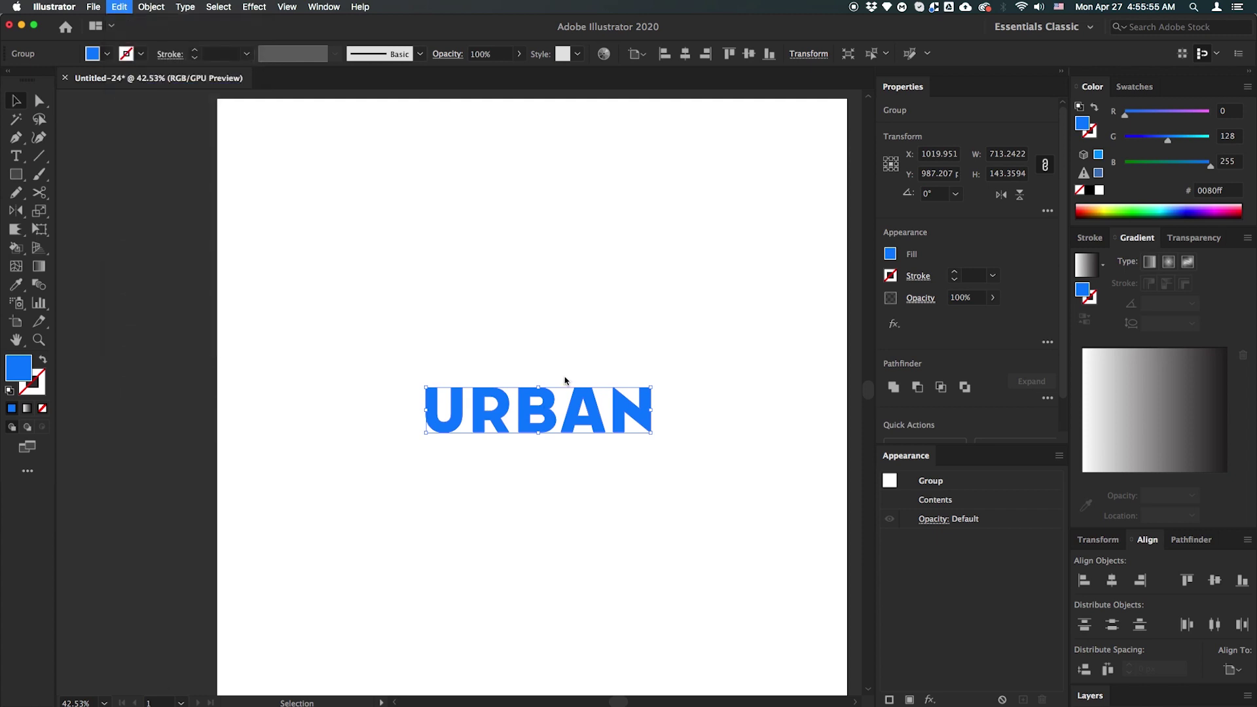
{"action": "left_click", "coordinate": [1095, 696]}
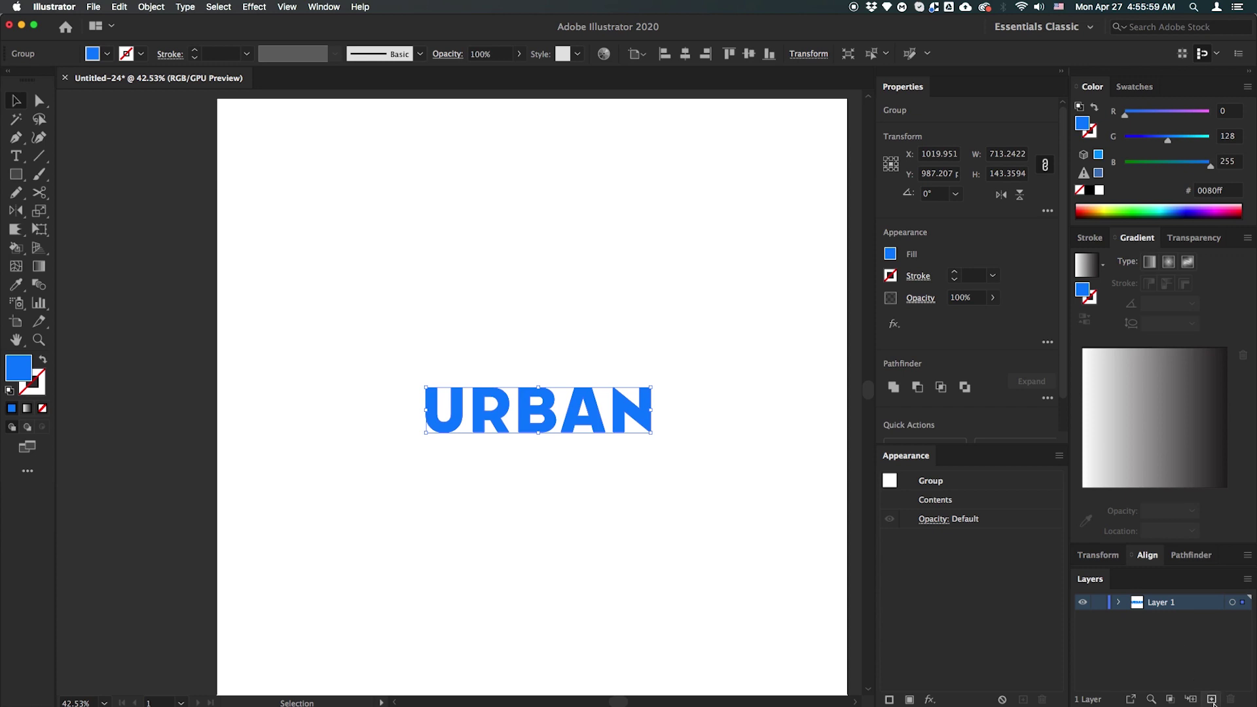
{"action": "left_click", "coordinate": [1212, 698]}
{"action": "left_click_drag", "start_coordinate": [1242, 619], "coordinate": [1243, 603]}
Reselect only the blue URBAN lettering on Layer 1
{"action": "key", "text": "super+shift+a"}
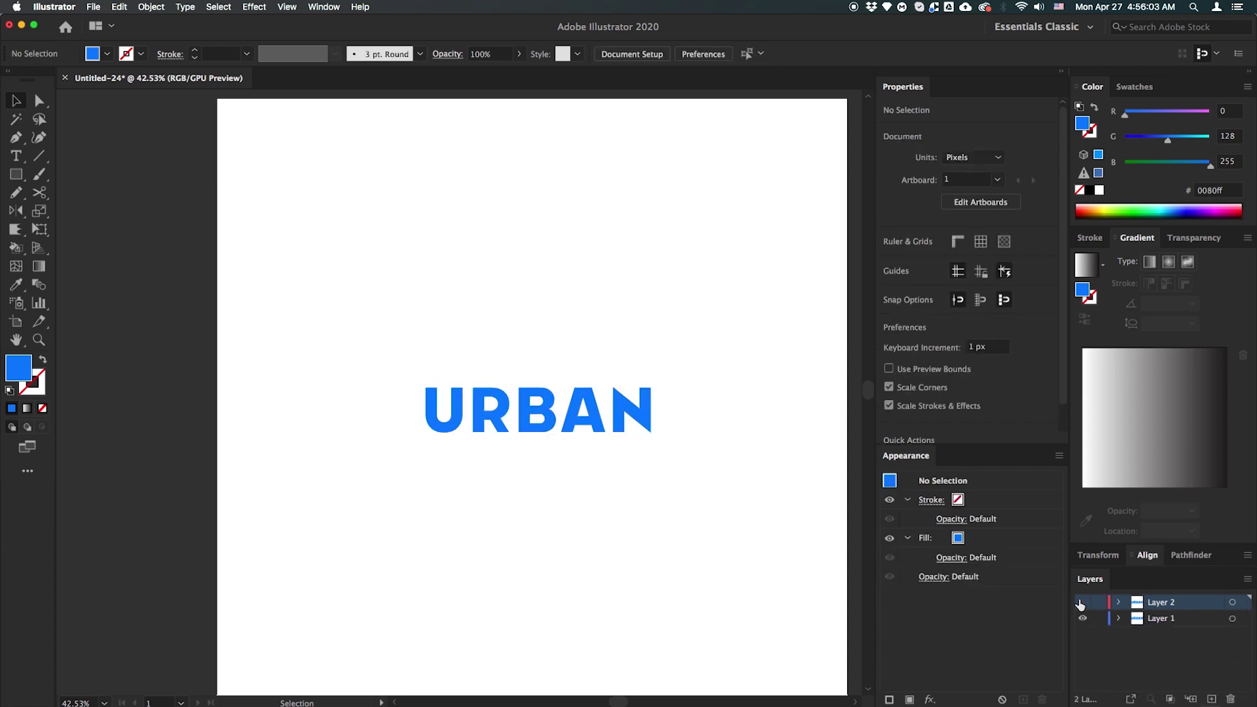
{"action": "left_click_drag", "start_coordinate": [381, 373], "coordinate": [680, 472]}
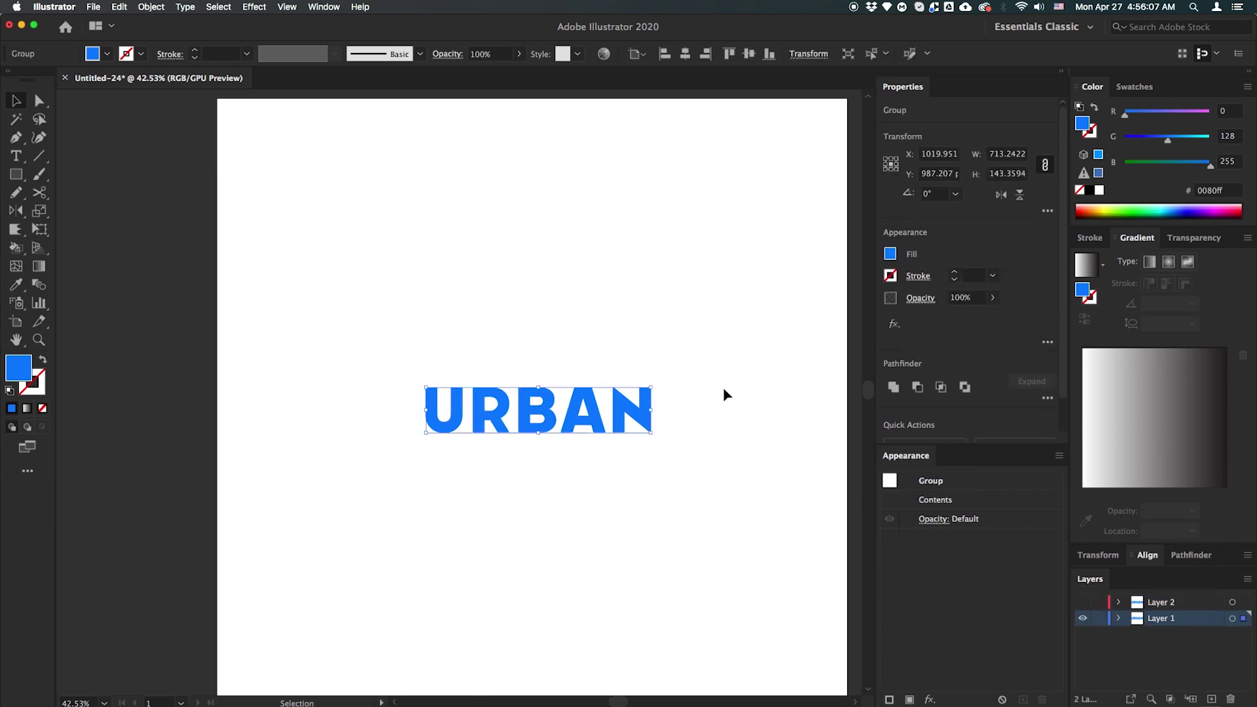
{"action": "double_click", "coordinate": [20, 107]}
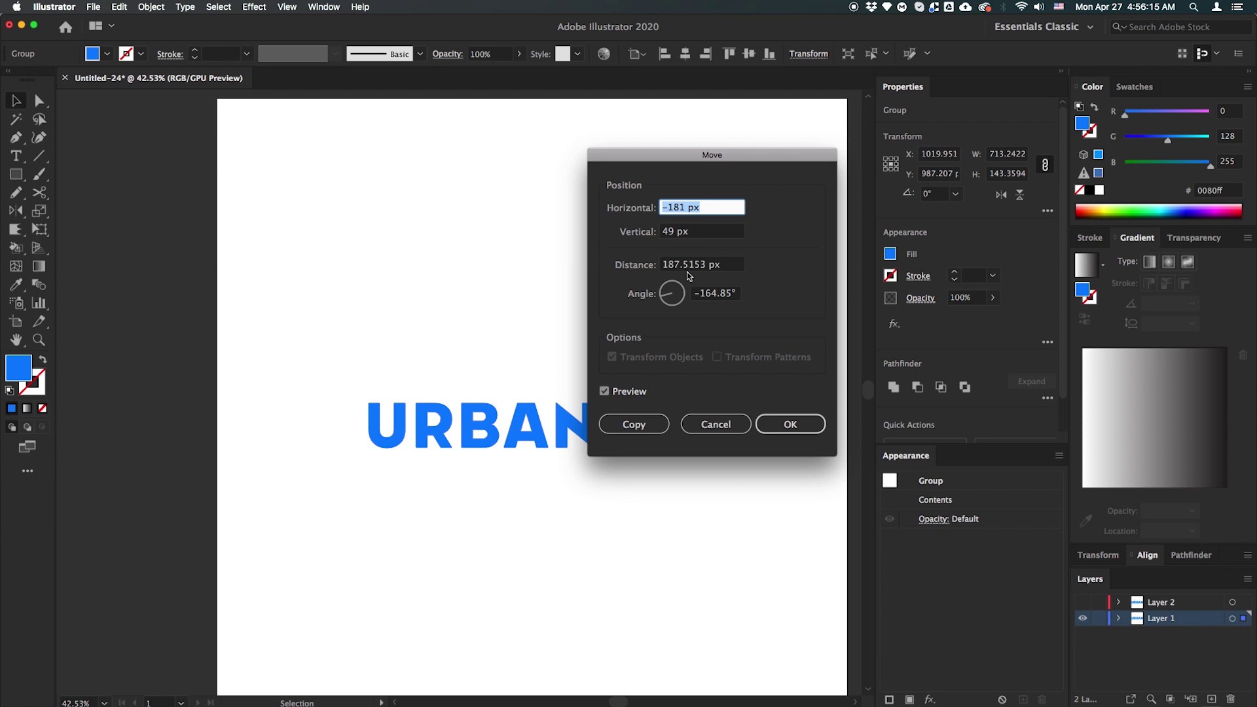
Make a copy of URBAN offset 10 px right and 10 px down
{"action": "type", "text": "10"}
{"action": "key", "text": "Tab"}
{"action": "type", "text": "10"}
{"action": "key", "text": "Tab"}
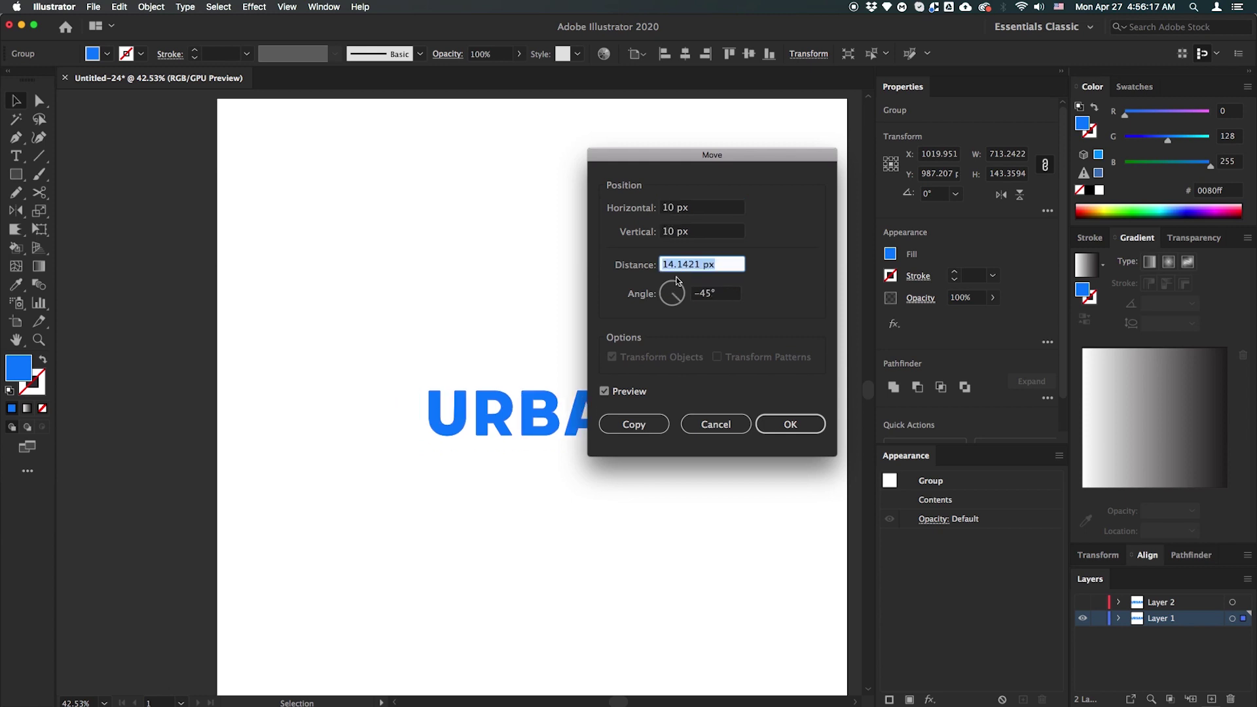
{"action": "left_click", "coordinate": [634, 424]}
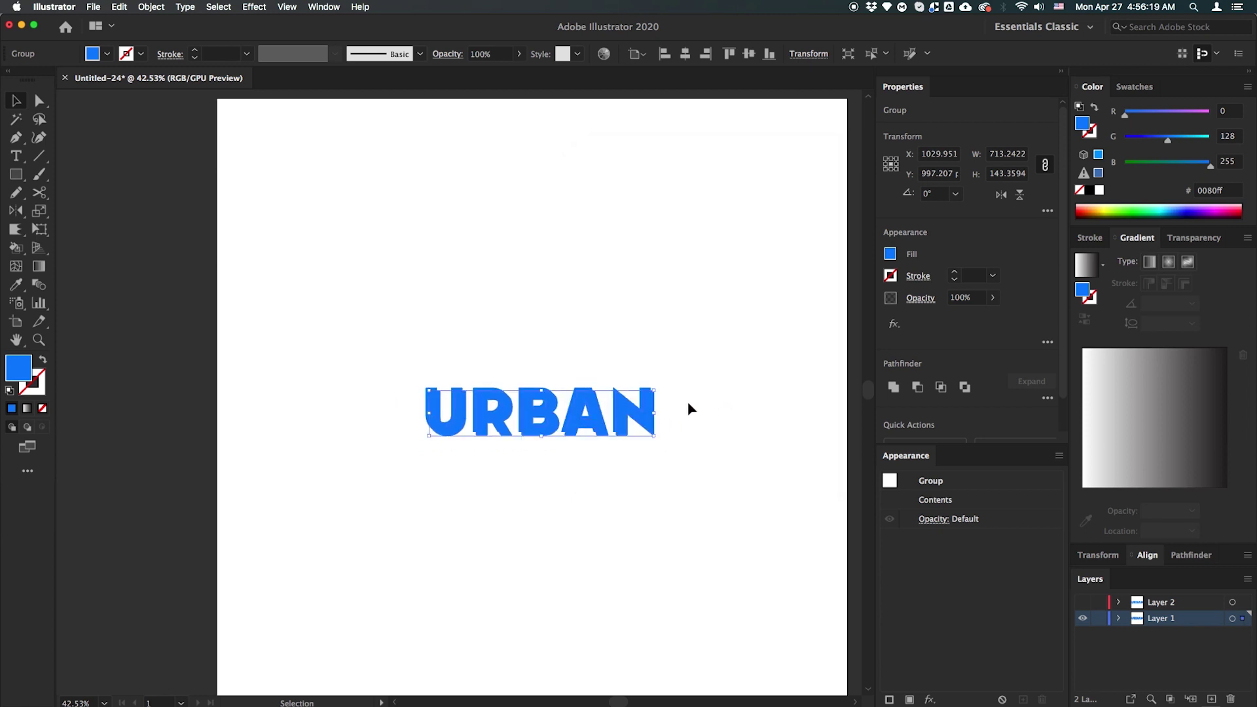
{"action": "key", "text": "super+space"}
{"action": "left_click_drag", "start_coordinate": [591, 420], "coordinate": [763, 424]}
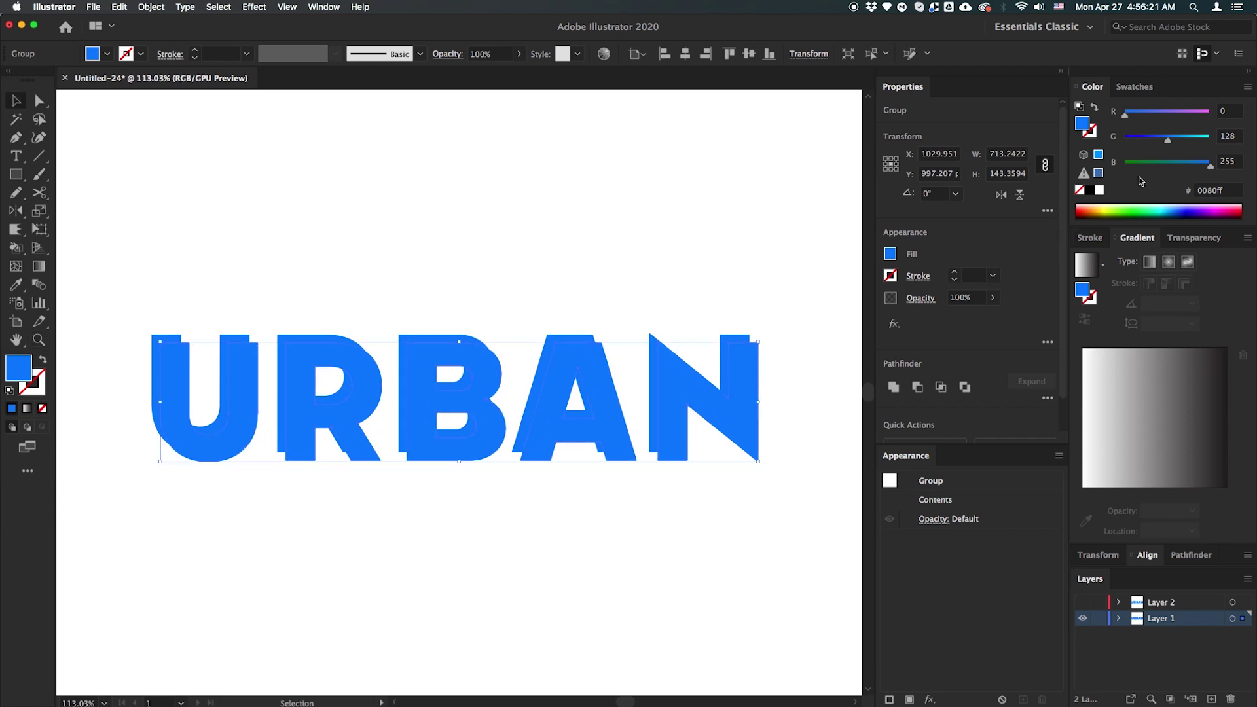
Fill the offset copy with teal #0080a4 and select both URBAN copies
{"action": "left_click", "coordinate": [1161, 164]}
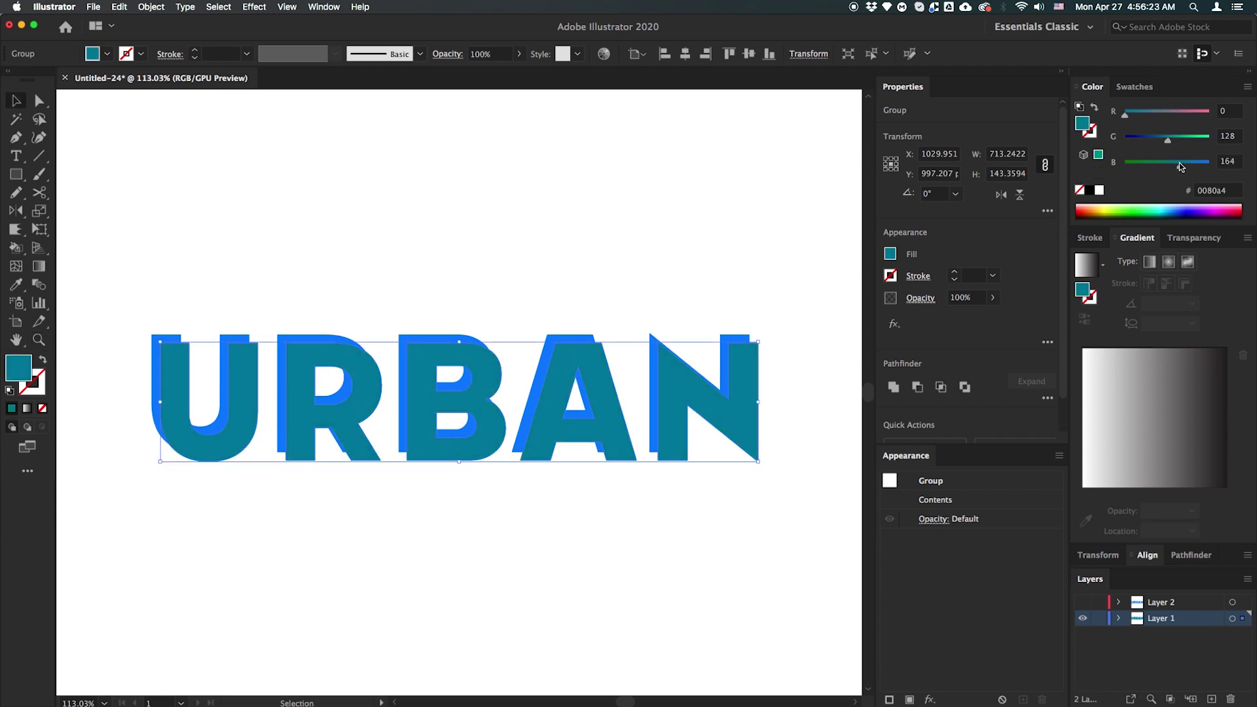
{"action": "left_click", "coordinate": [672, 251]}
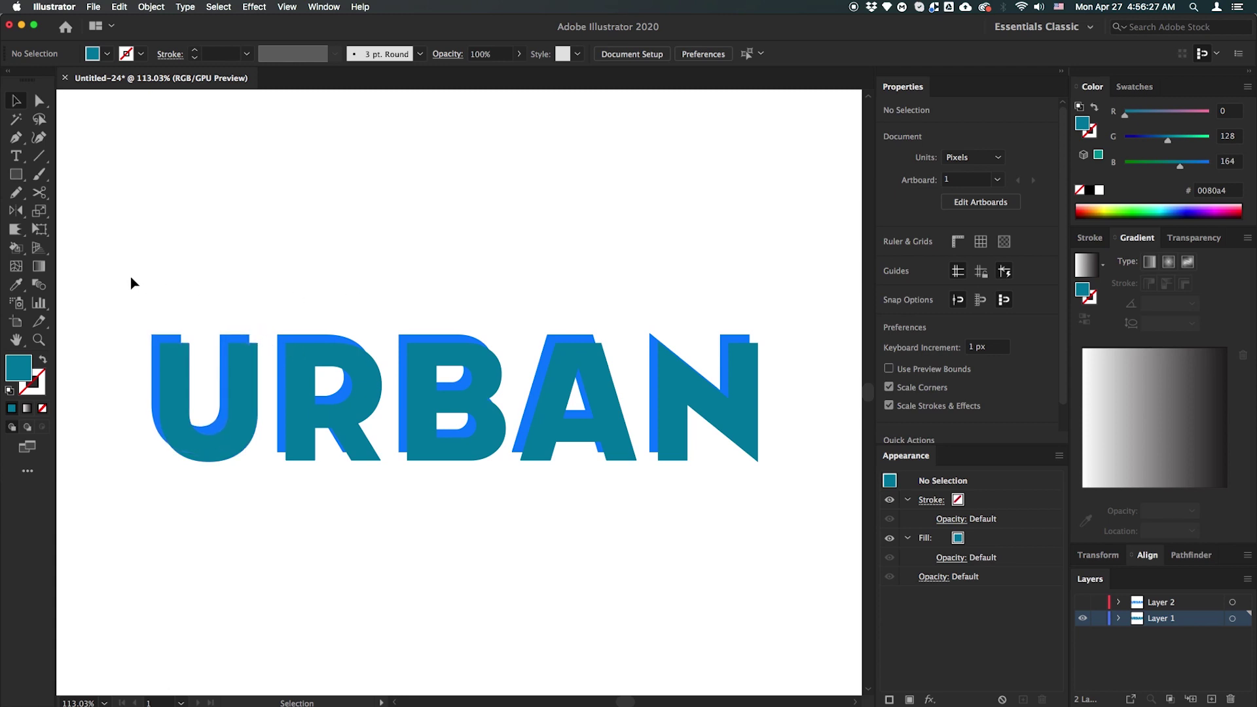
{"action": "left_click_drag", "start_coordinate": [112, 266], "coordinate": [841, 547]}
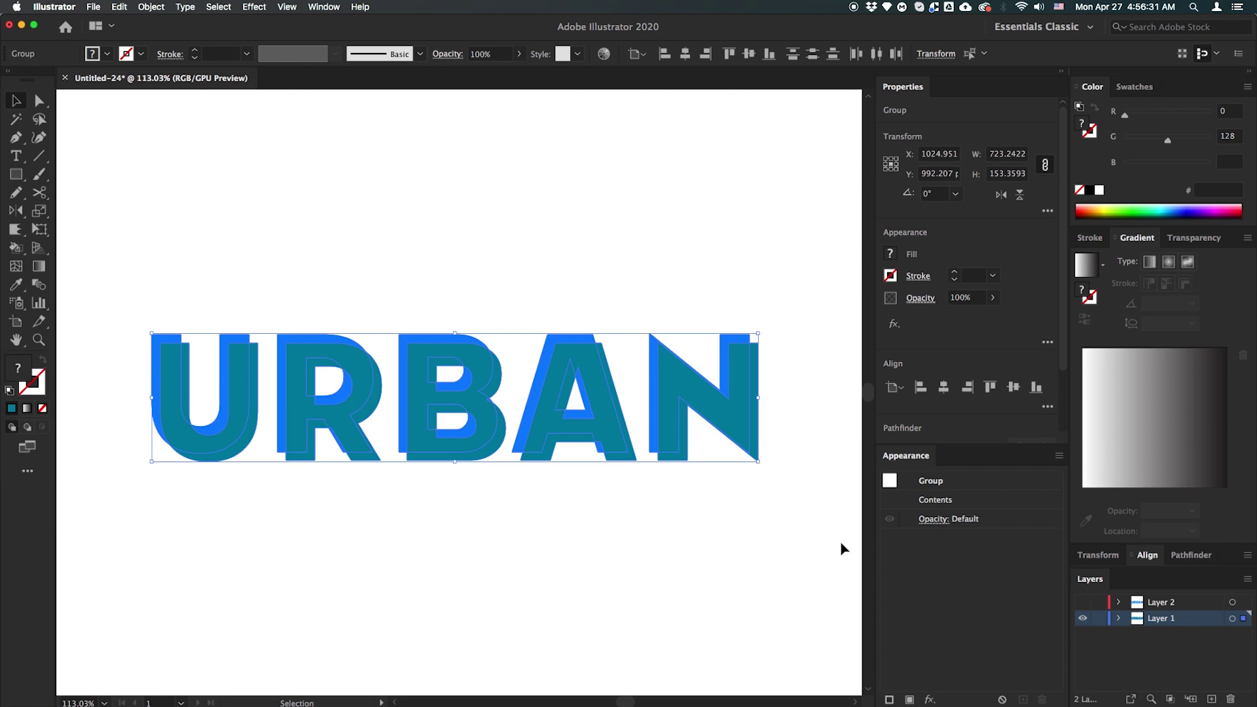
Join the blue and teal URBAN copies with Object > Blend > Make
{"action": "left_click", "coordinate": [151, 7]}
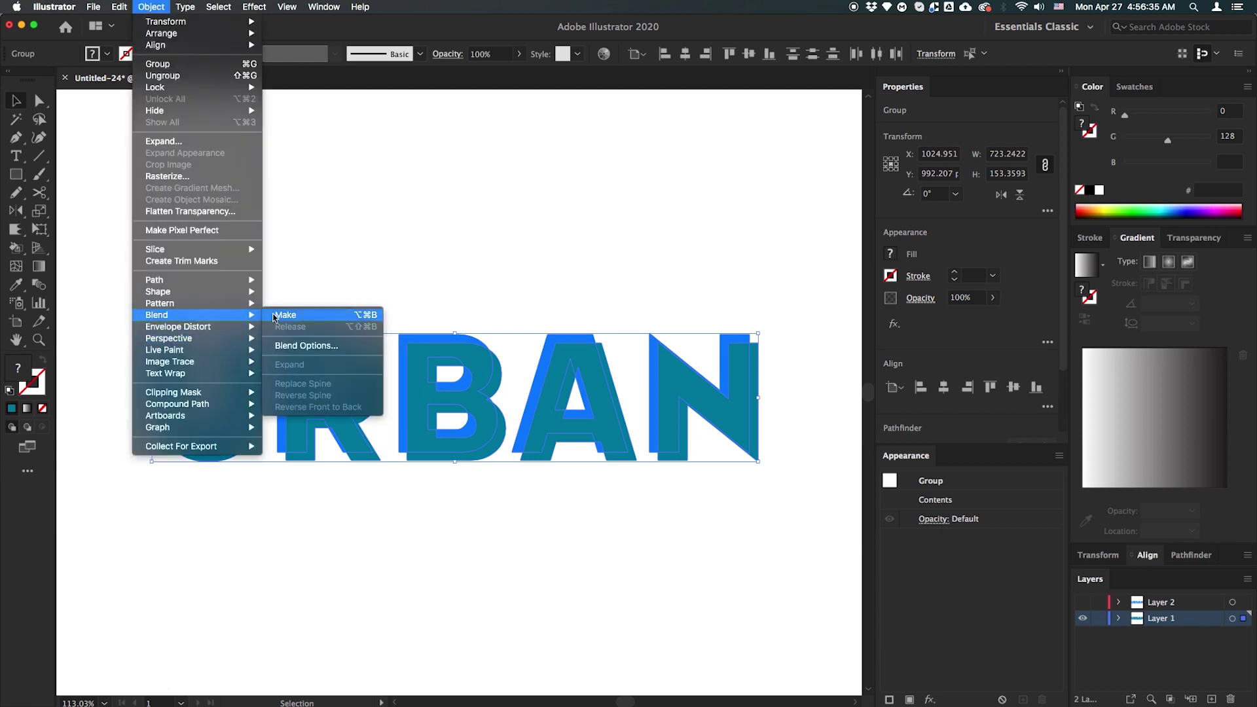
{"action": "left_click", "coordinate": [278, 315]}
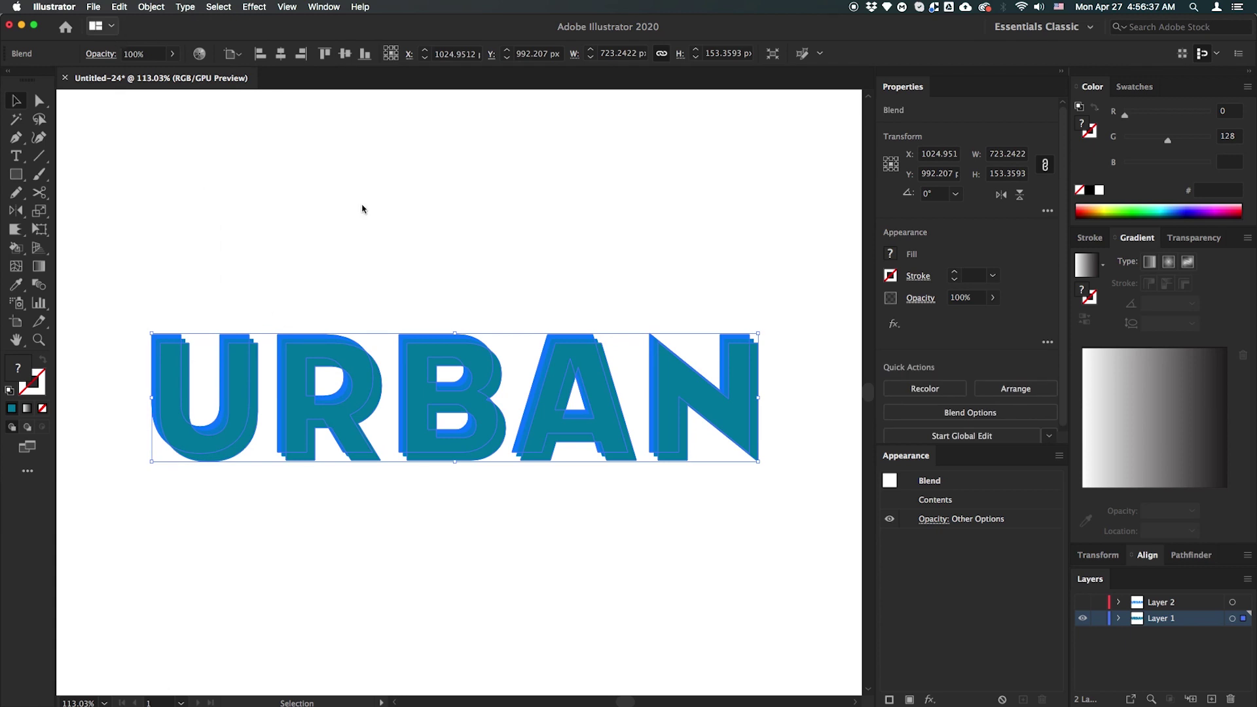
{"action": "scroll", "coordinate": [981, 409], "scroll_direction": "down", "scroll_amount": 1}
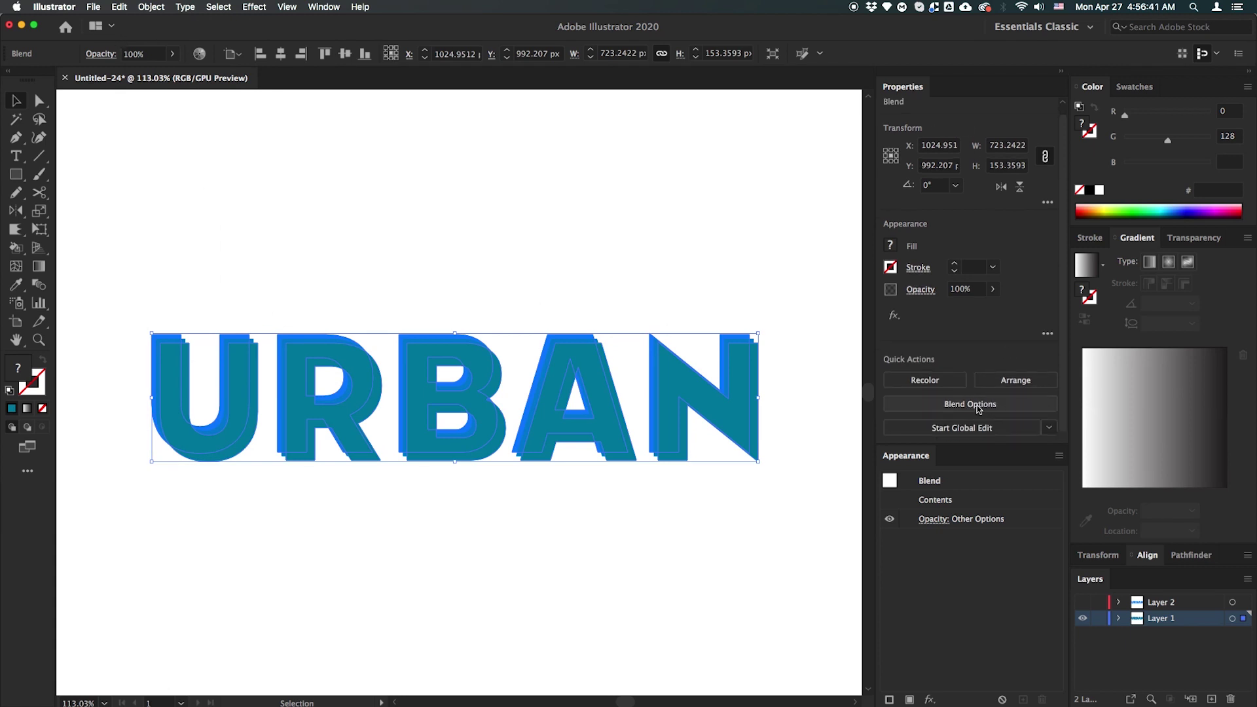
{"action": "left_click", "coordinate": [144, 8]}
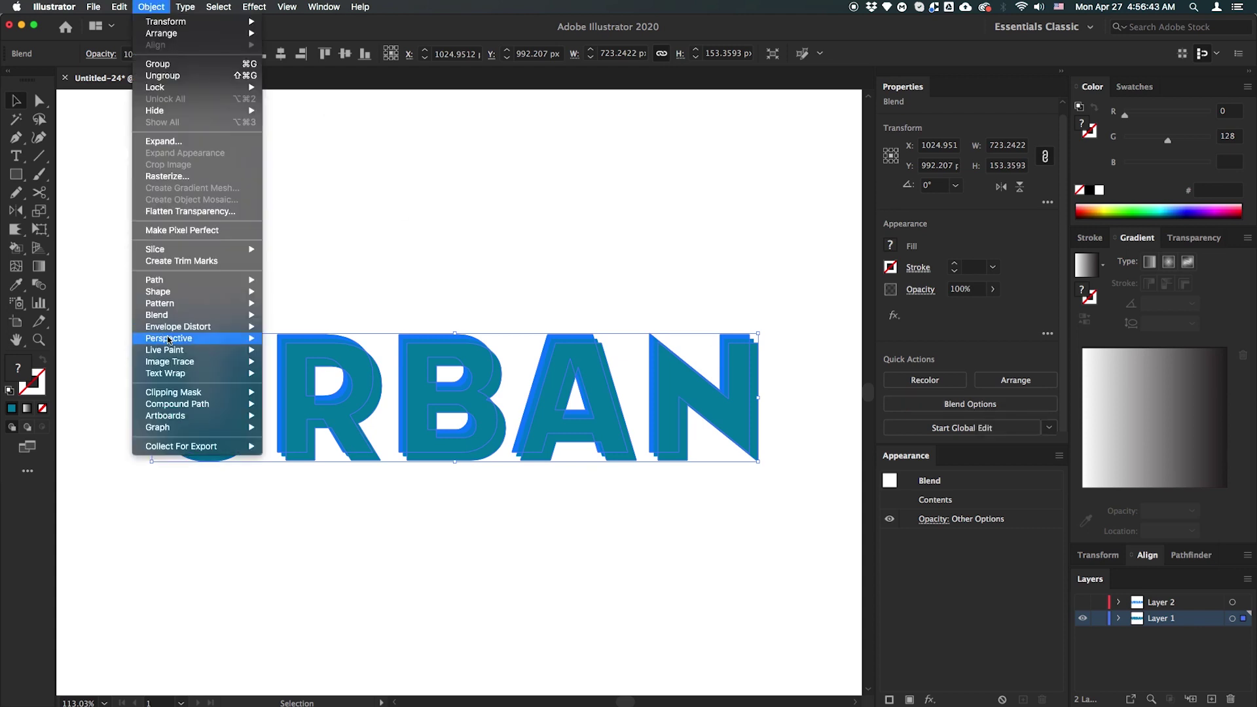
{"action": "mouse_move", "coordinate": [197, 315]}
{"action": "left_click", "coordinate": [305, 346]}
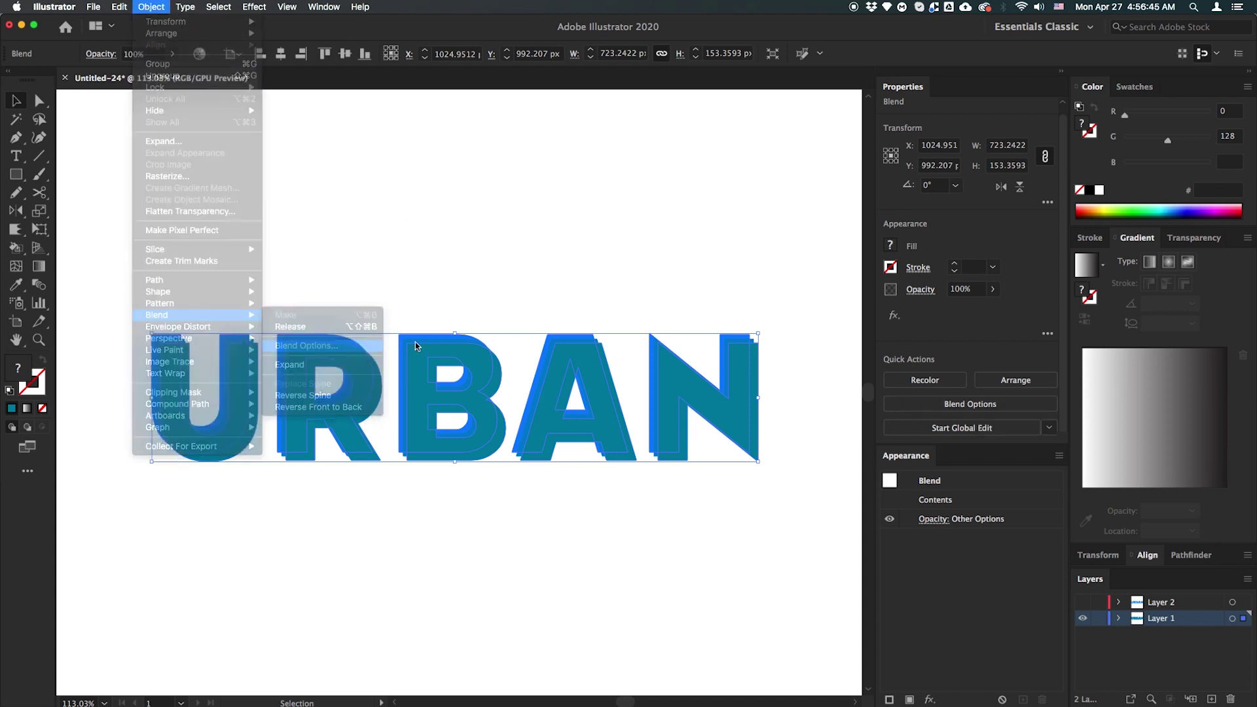
{"action": "left_click", "coordinate": [134, 110]}
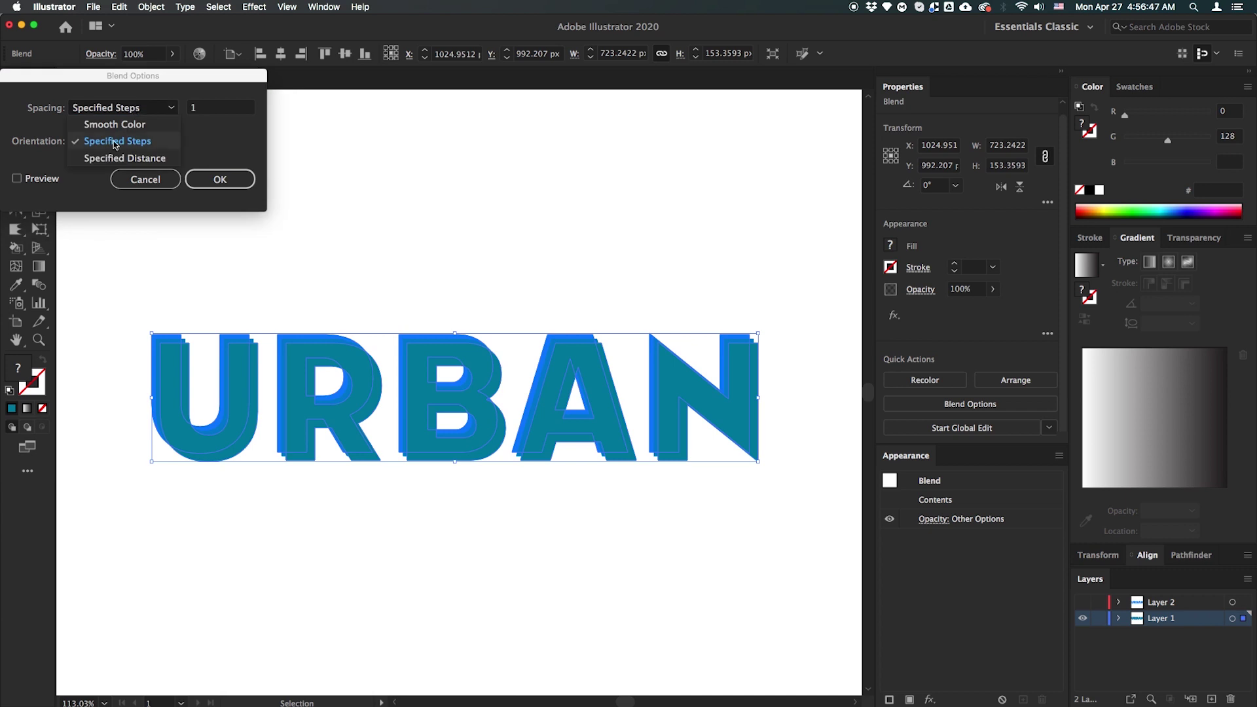
{"action": "left_click", "coordinate": [115, 145]}
{"action": "left_click_drag", "start_coordinate": [203, 109], "coordinate": [179, 109]}
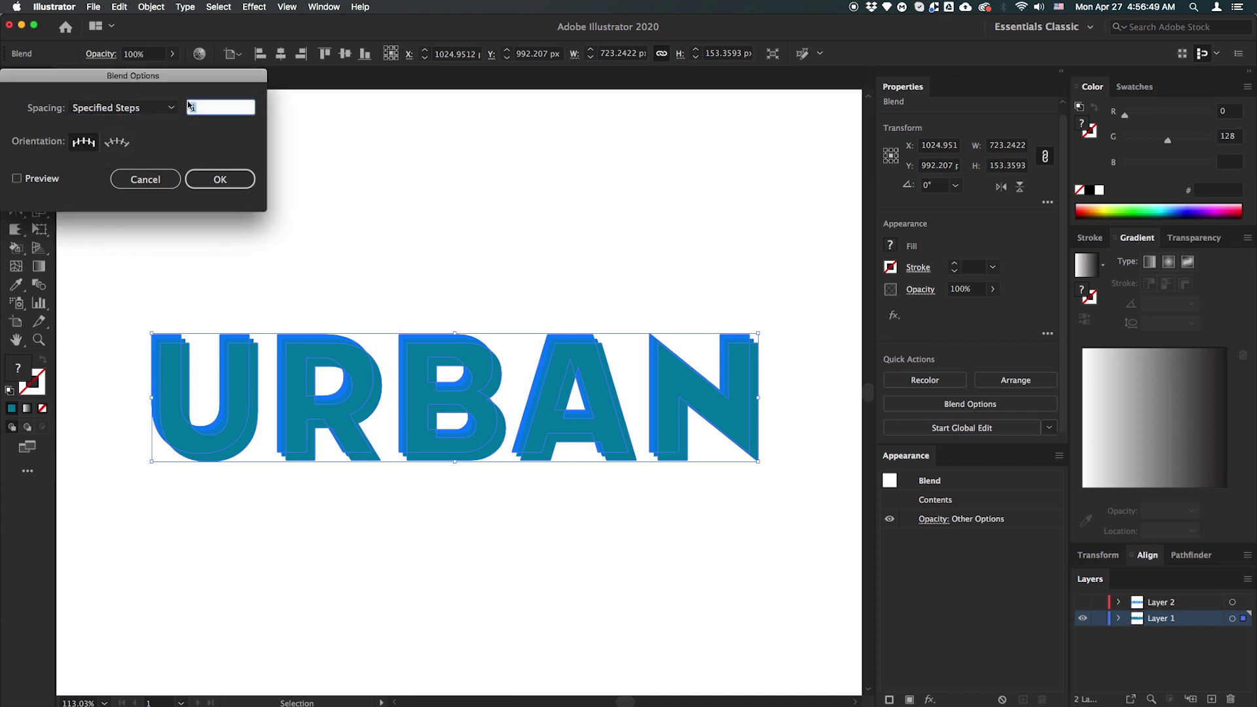
{"action": "left_click", "coordinate": [235, 181]}
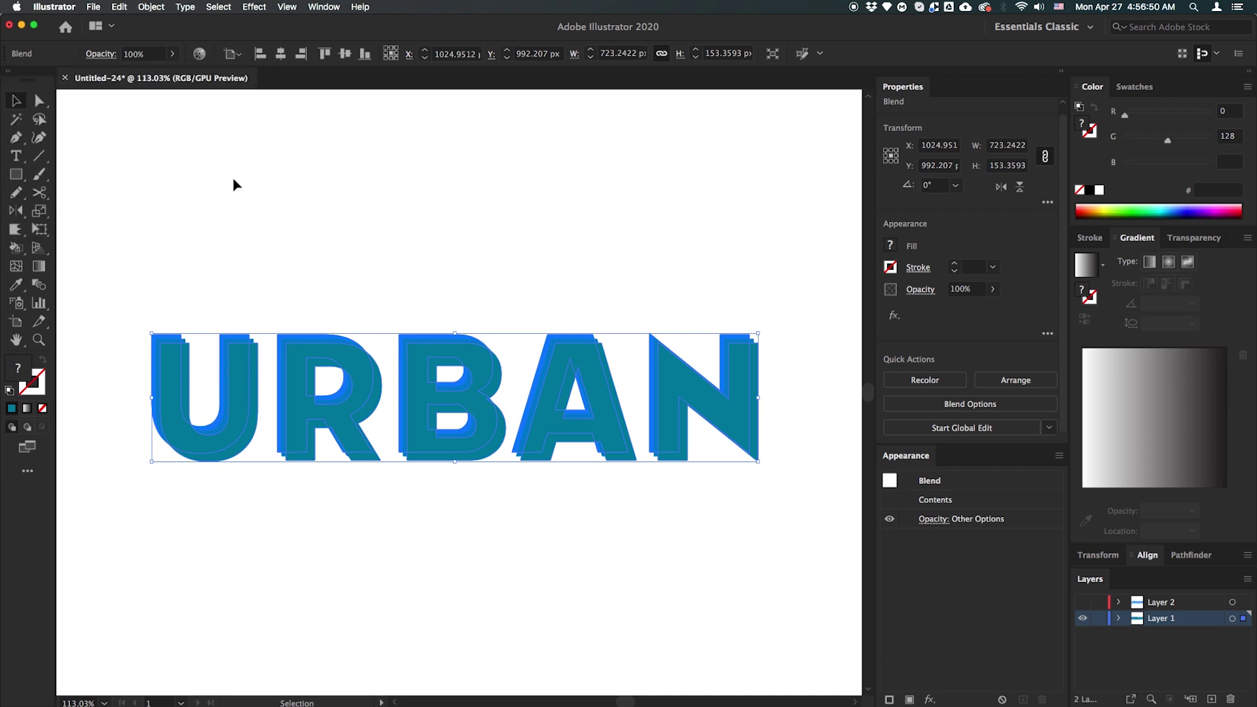
{"action": "left_click", "coordinate": [270, 211]}
{"action": "key", "text": "z"}
{"action": "left_click_drag", "start_coordinate": [149, 345], "coordinate": [262, 372]}
{"action": "left_click_drag", "start_coordinate": [697, 443], "coordinate": [415, 390]}
{"action": "left_click_drag", "start_coordinate": [513, 408], "coordinate": [404, 408]}
{"action": "left_click_drag", "start_coordinate": [557, 451], "coordinate": [510, 449]}
{"action": "key", "text": "v"}
{"action": "left_click_drag", "start_coordinate": [141, 283], "coordinate": [837, 533]}
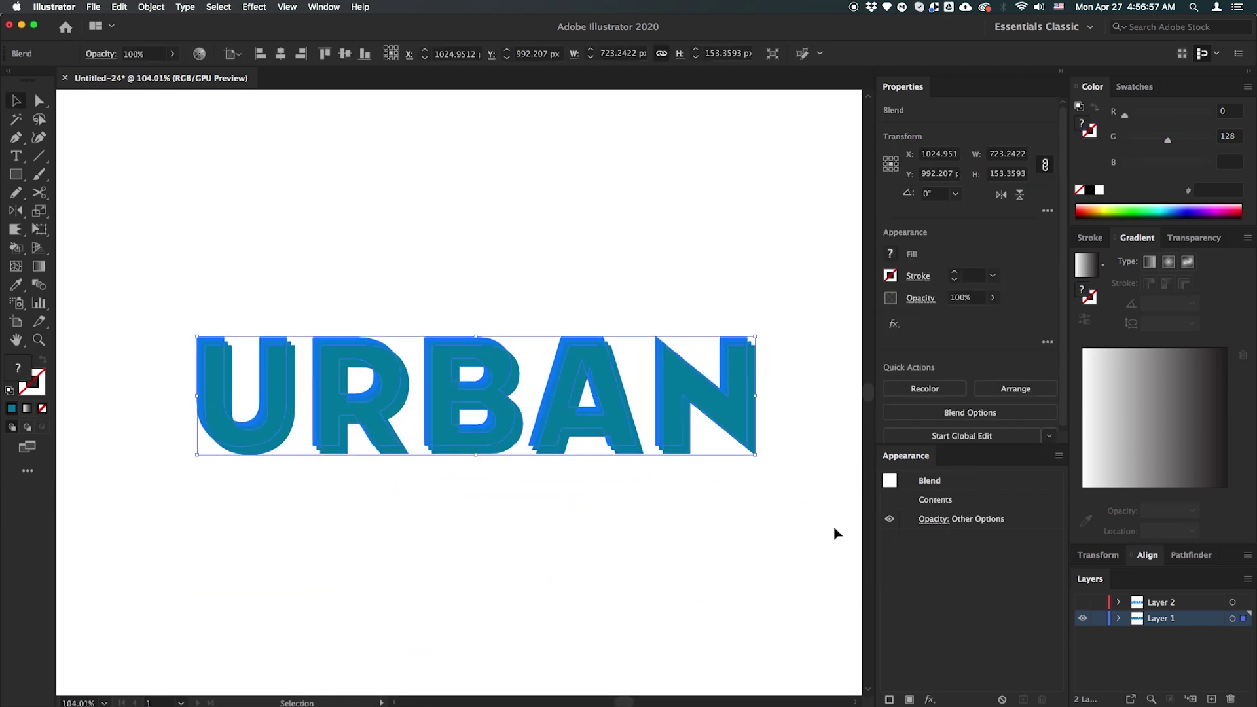
Expand the URBAN blend into shapes with Object > Expand
{"action": "left_click", "coordinate": [157, 6]}
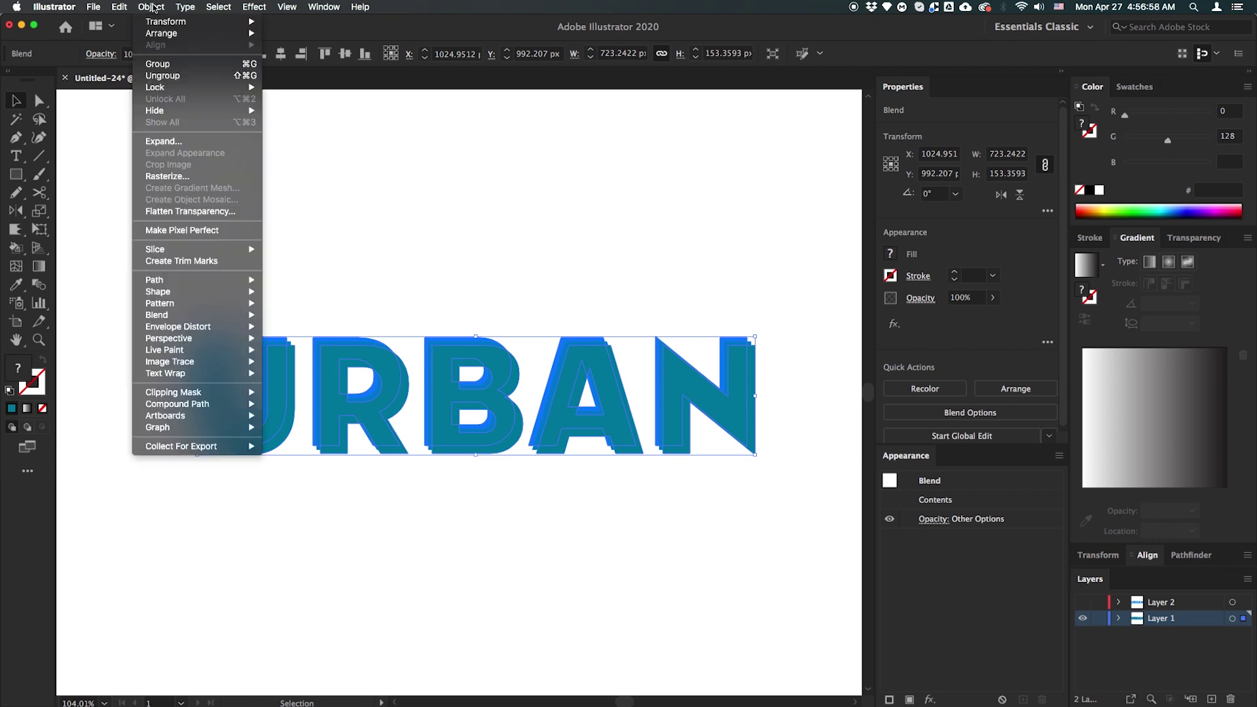
{"action": "left_click", "coordinate": [165, 144]}
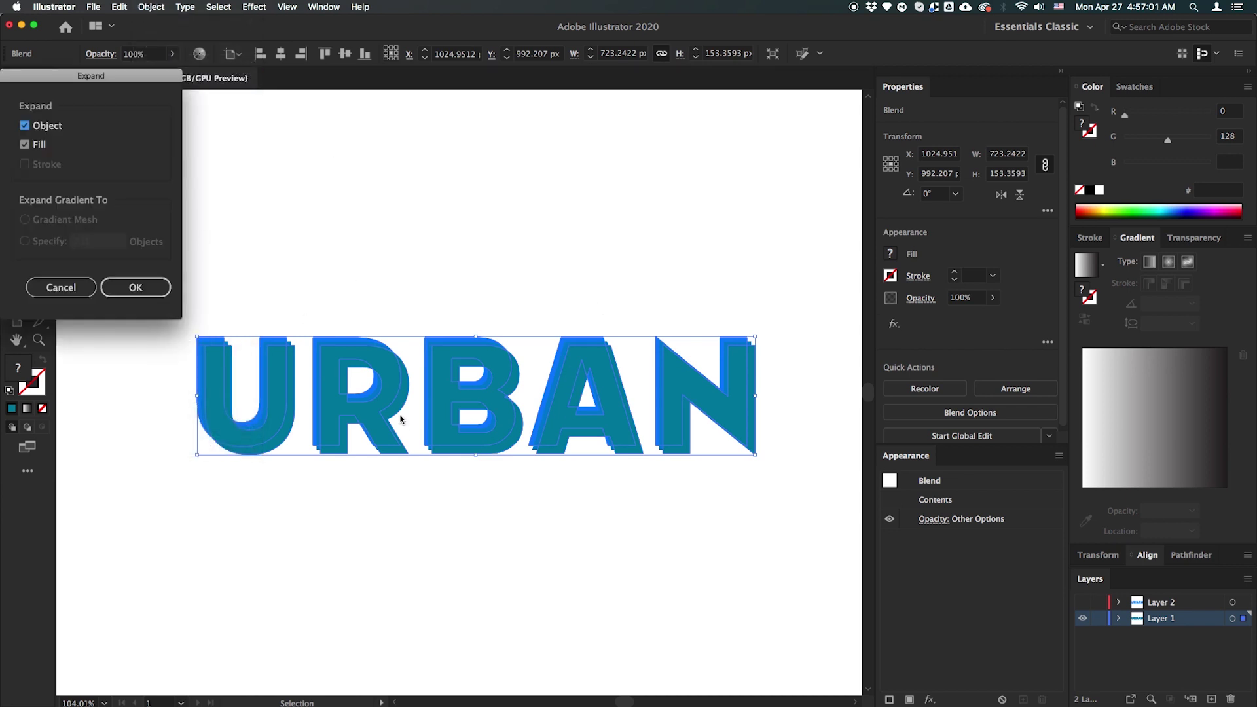
{"action": "left_click", "coordinate": [136, 288]}
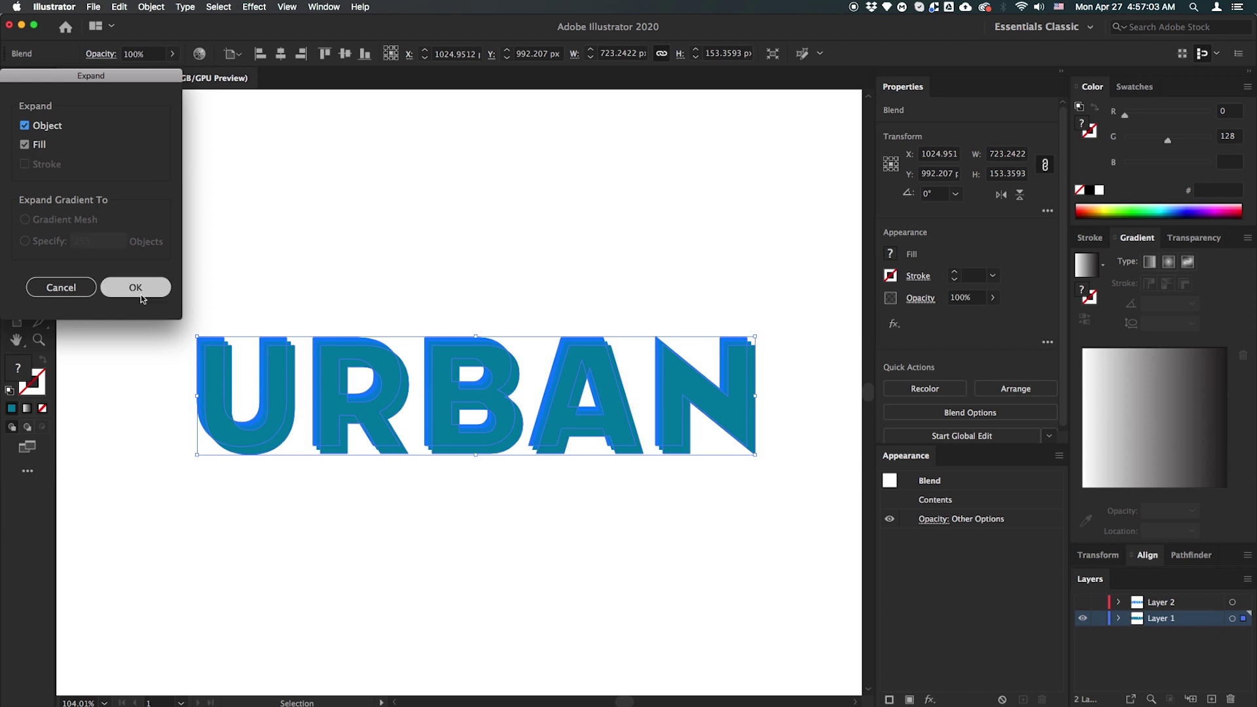
Unite the expanded URBAN letters into one teal shape using Pathfinder
{"action": "left_click", "coordinate": [484, 284]}
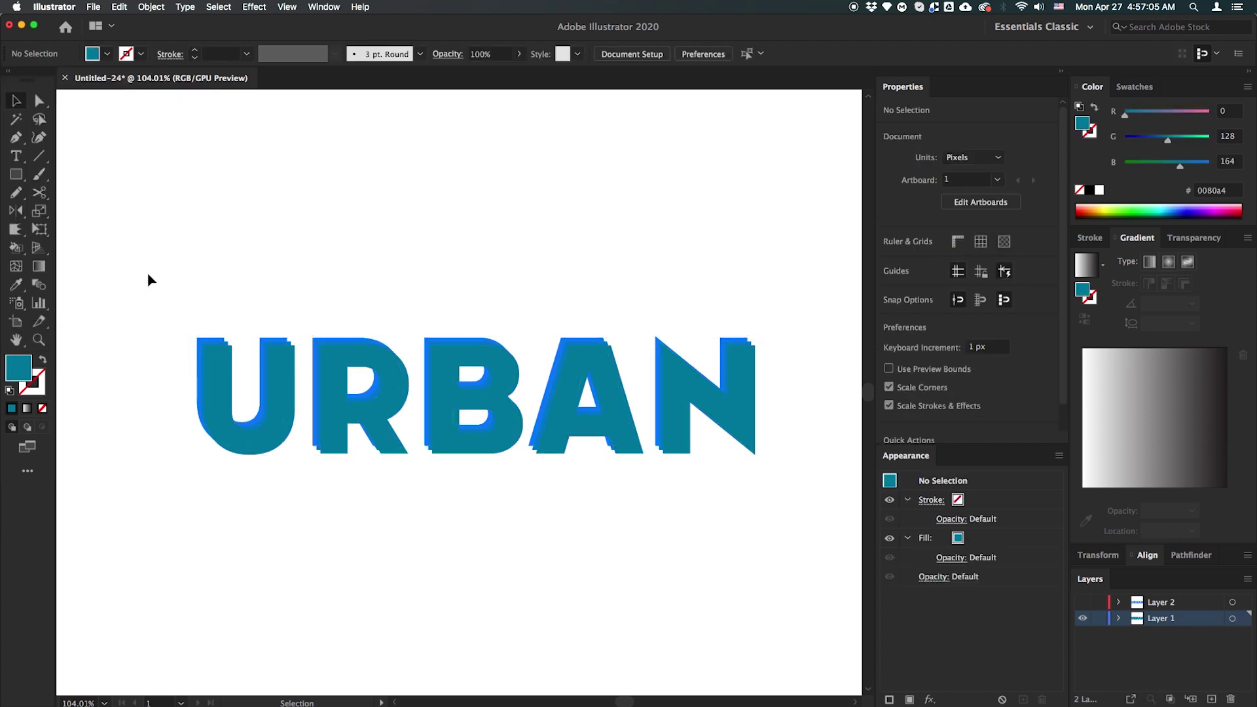
{"action": "left_click_drag", "start_coordinate": [151, 280], "coordinate": [872, 537]}
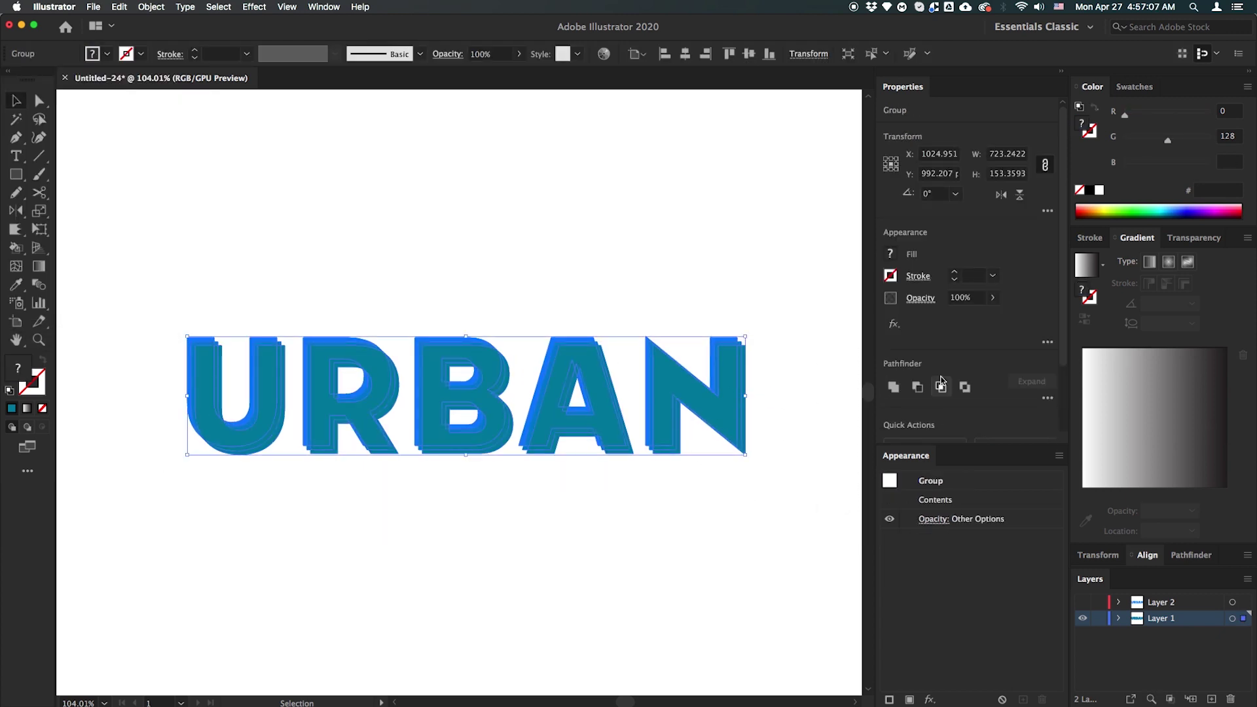
{"action": "left_click", "coordinate": [1179, 554]}
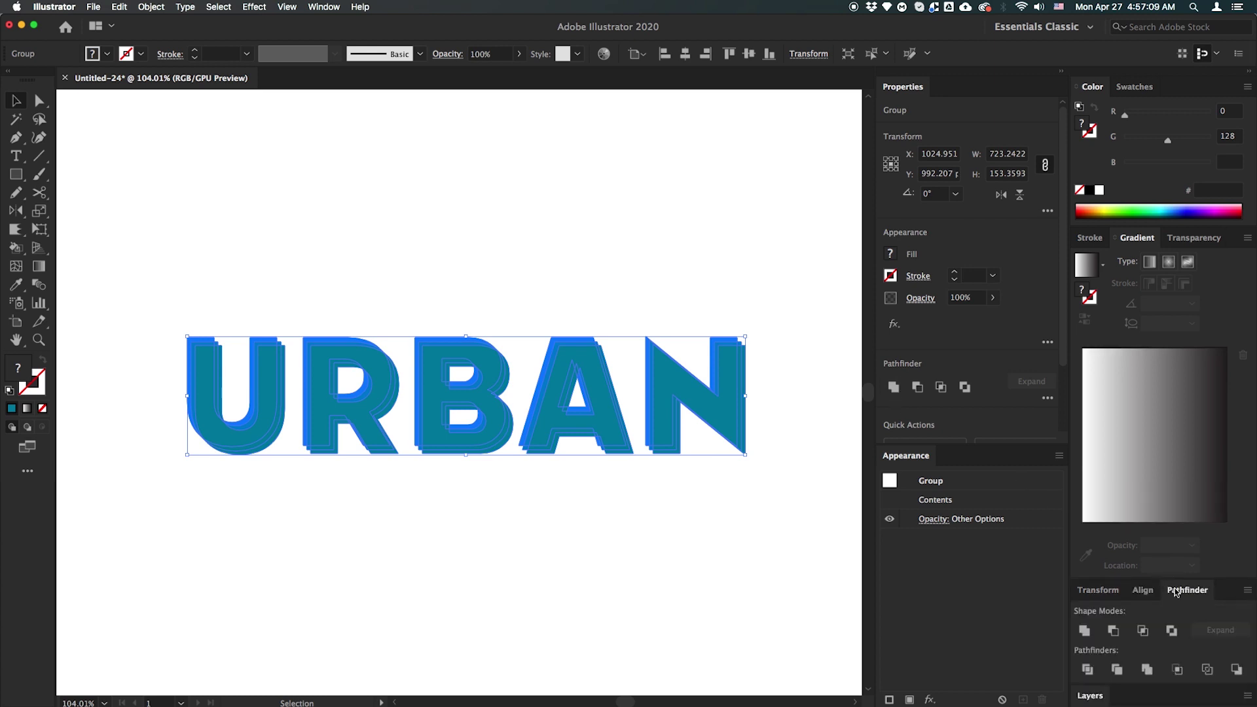
{"action": "left_click", "coordinate": [1089, 634]}
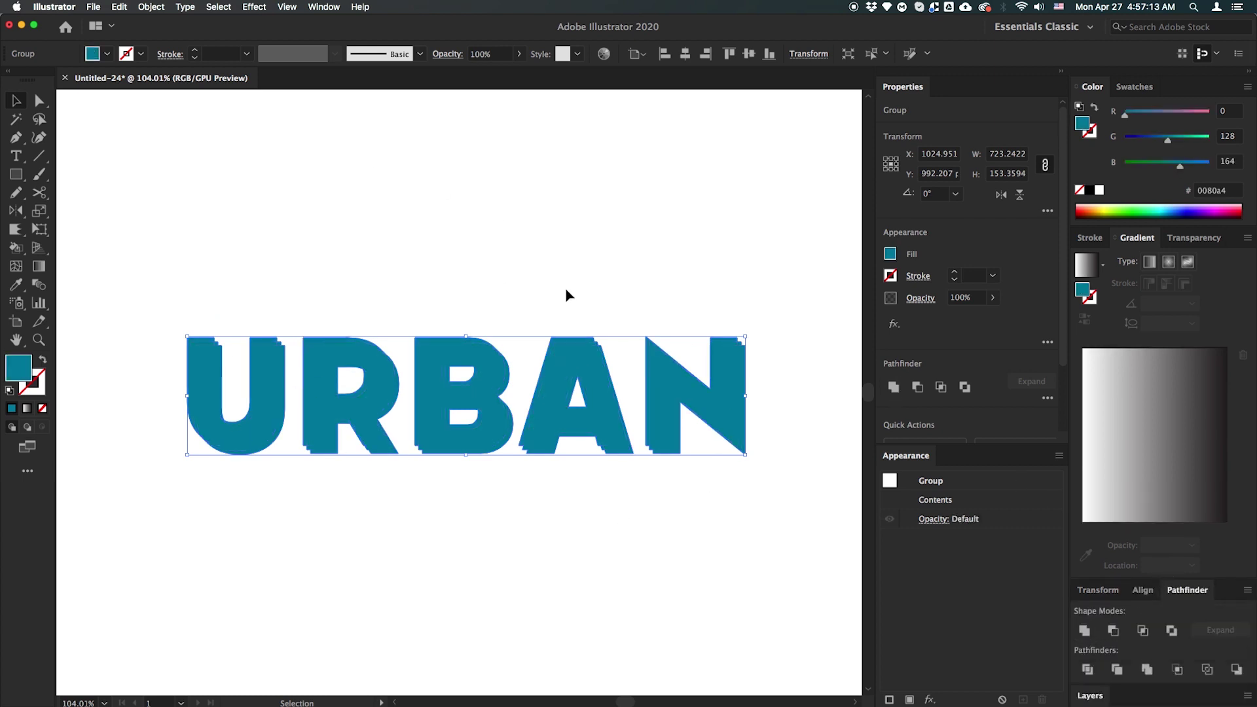
{"action": "left_click", "coordinate": [357, 502]}
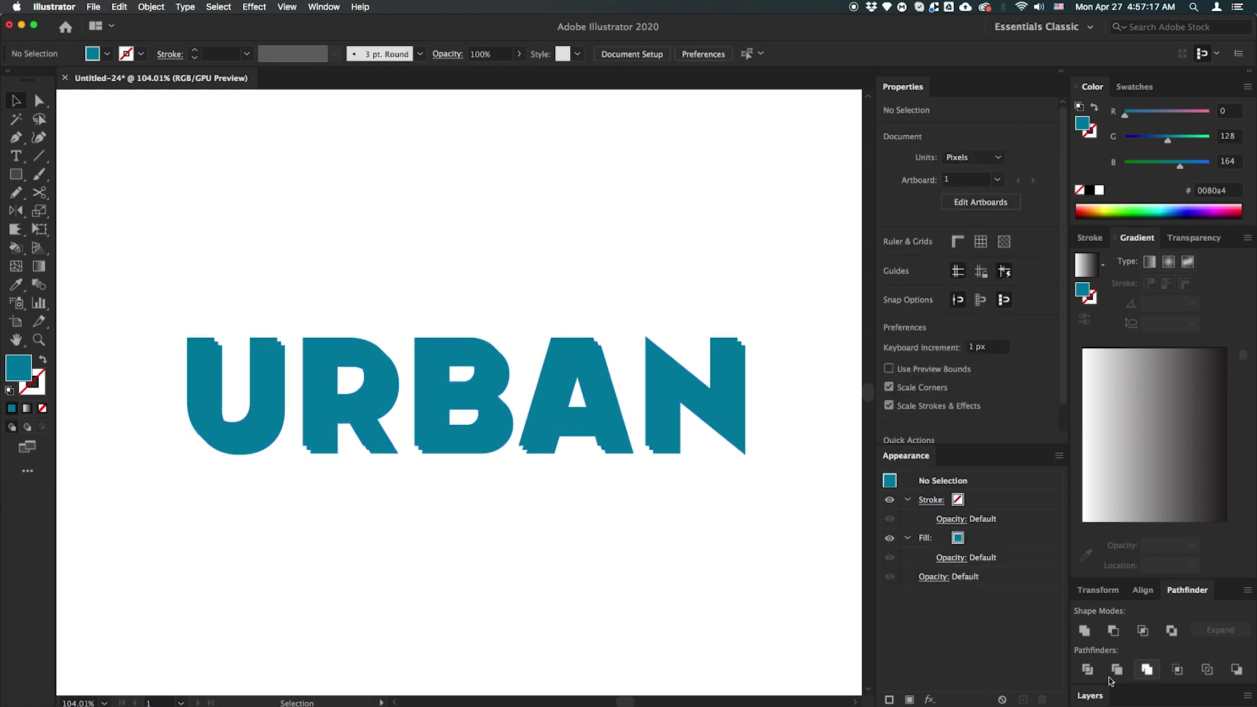
Show Layer 2's blue URBAN again and lock Layer 2
{"action": "left_click", "coordinate": [1091, 696]}
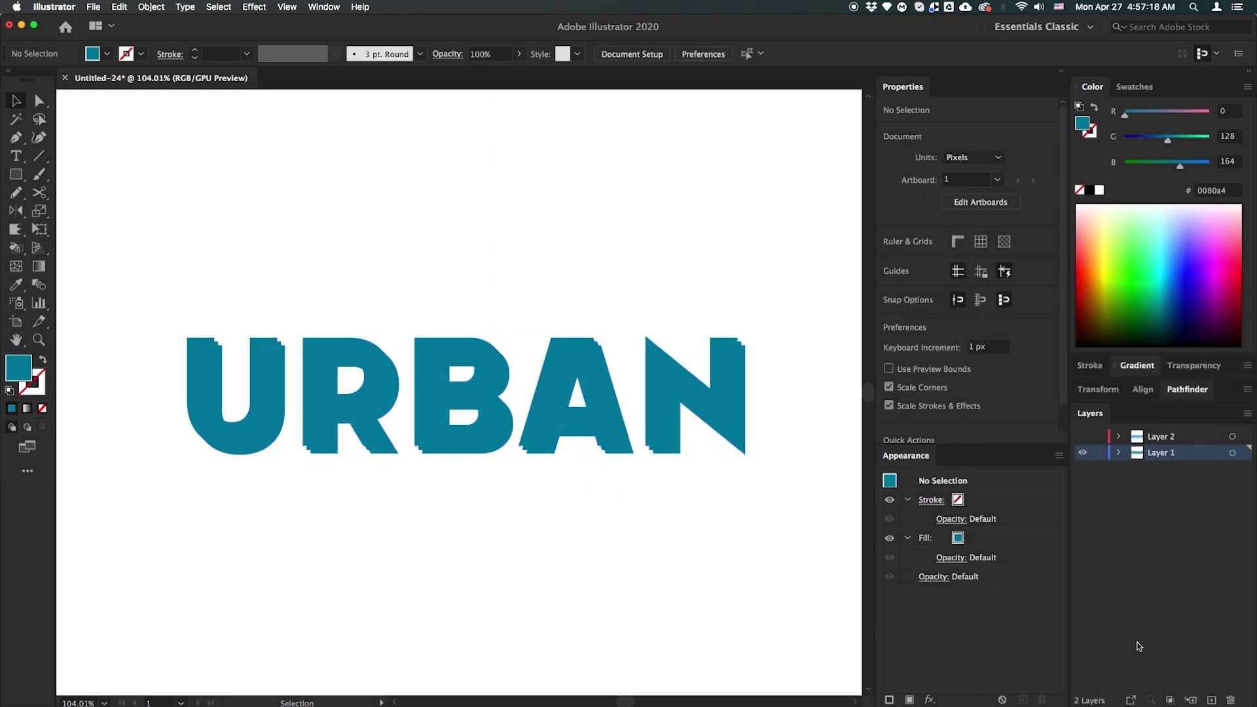
{"action": "left_click", "coordinate": [1082, 437]}
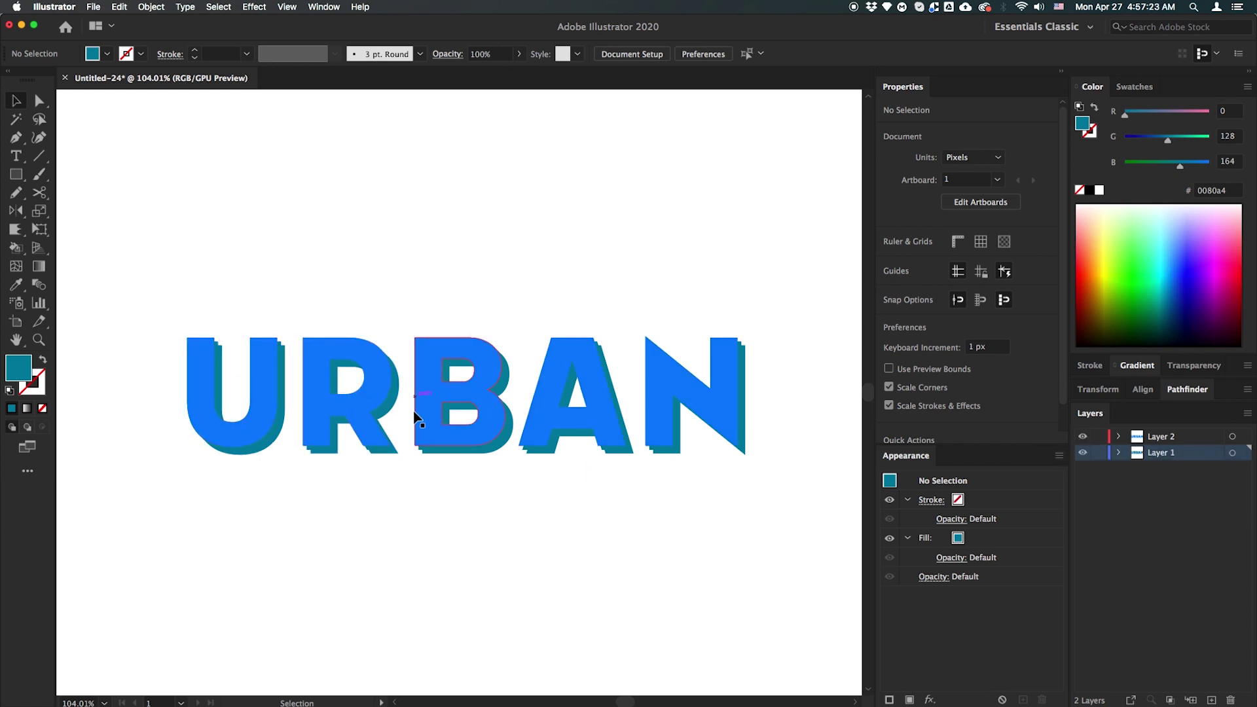
{"action": "left_click", "coordinate": [604, 397]}
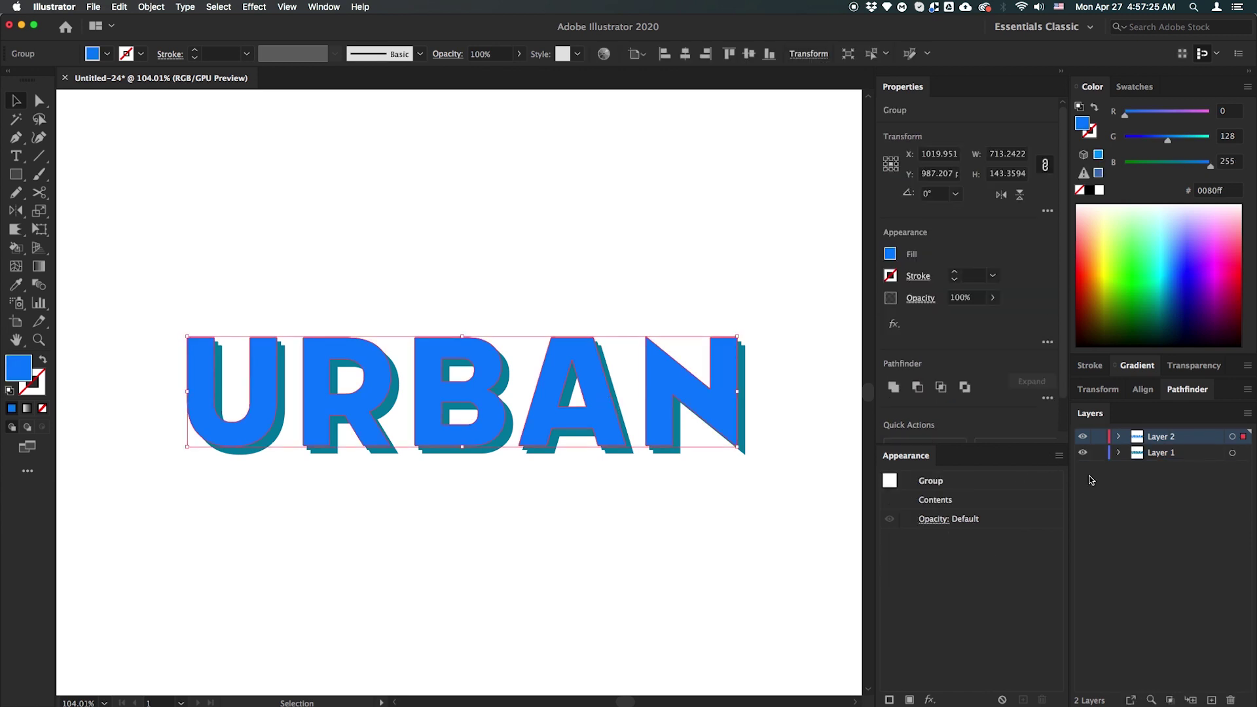
{"action": "left_click", "coordinate": [1126, 488]}
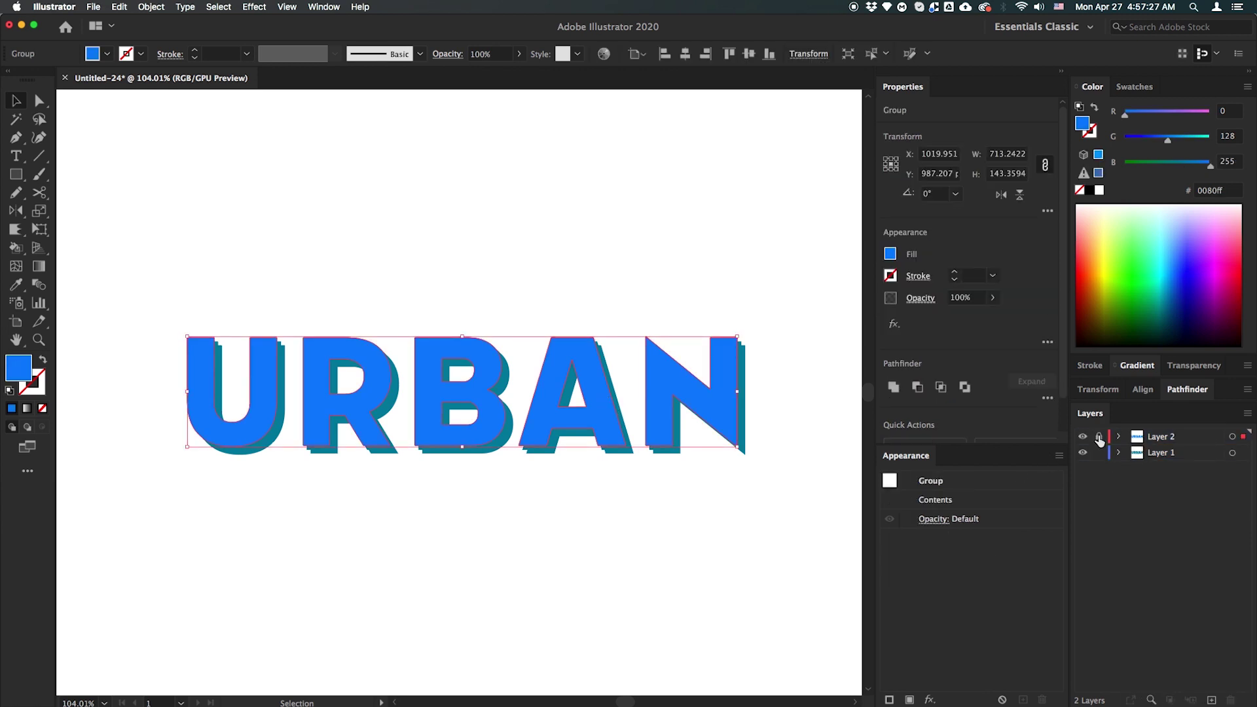
{"action": "left_click", "coordinate": [1099, 437]}
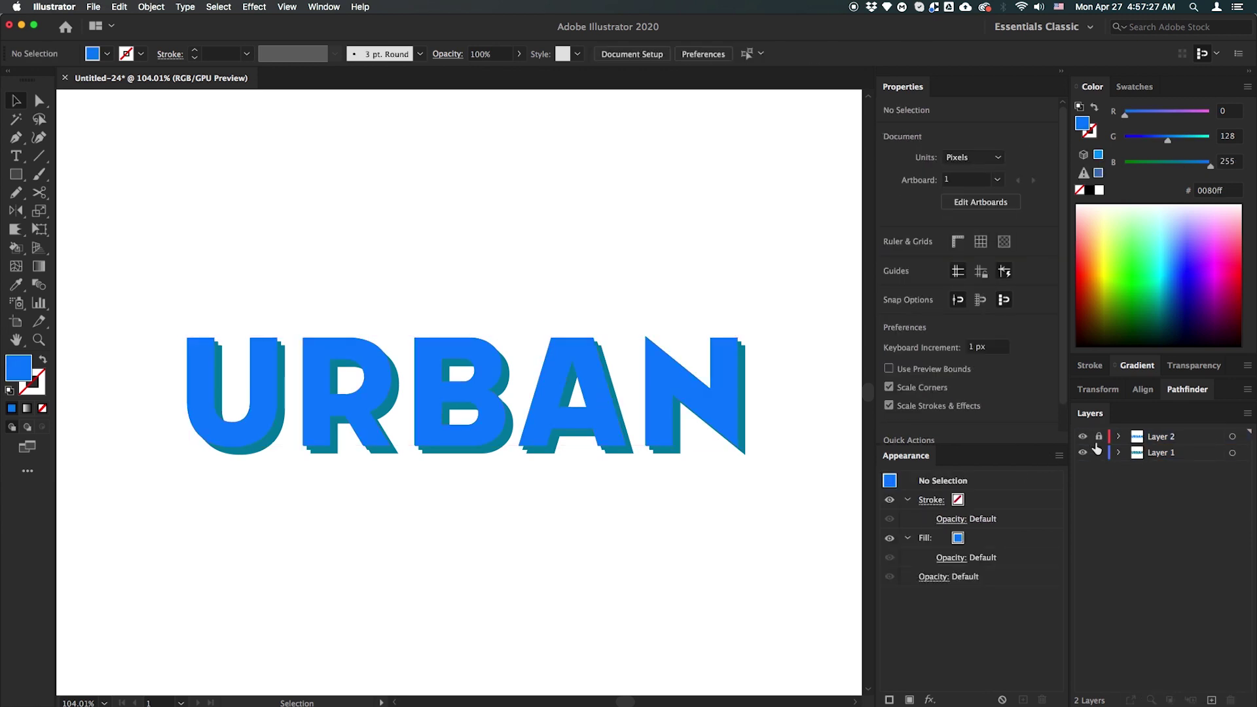
Target Layer 1's teal shadow and zoom in on the U and R
{"action": "left_click", "coordinate": [1147, 461]}
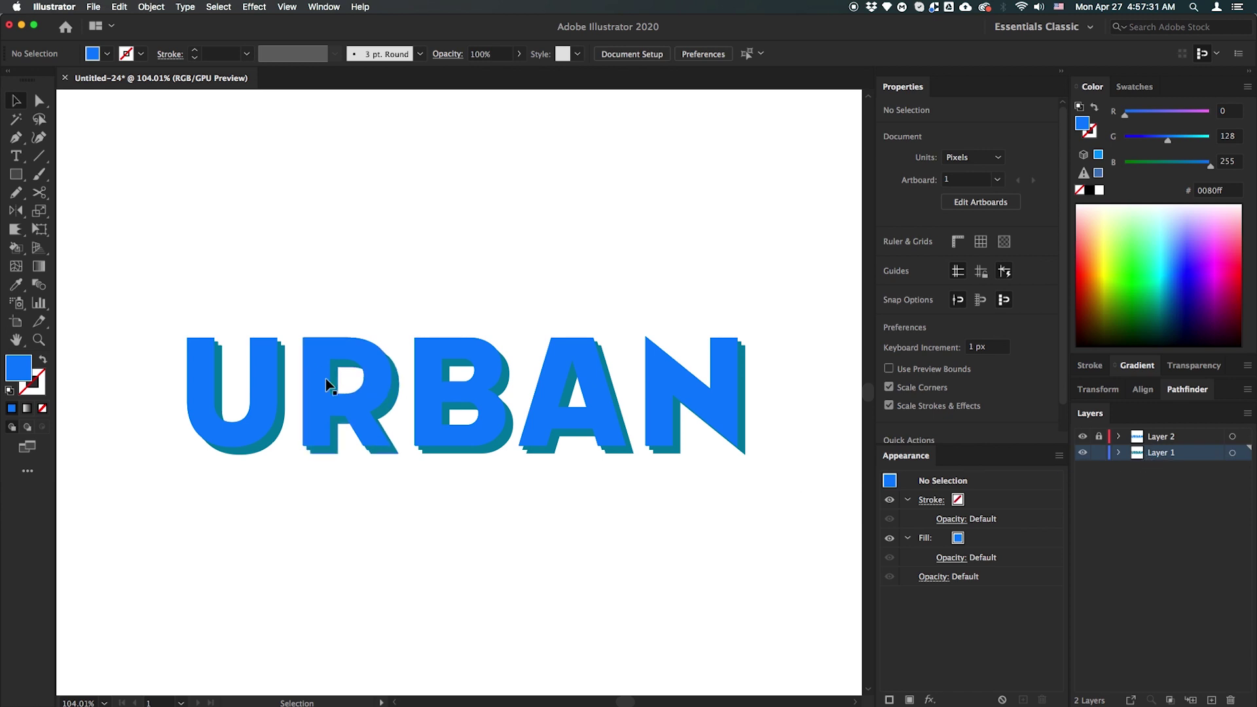
{"action": "left_click_drag", "start_coordinate": [157, 298], "coordinate": [831, 513]}
{"action": "left_click", "coordinate": [831, 513]}
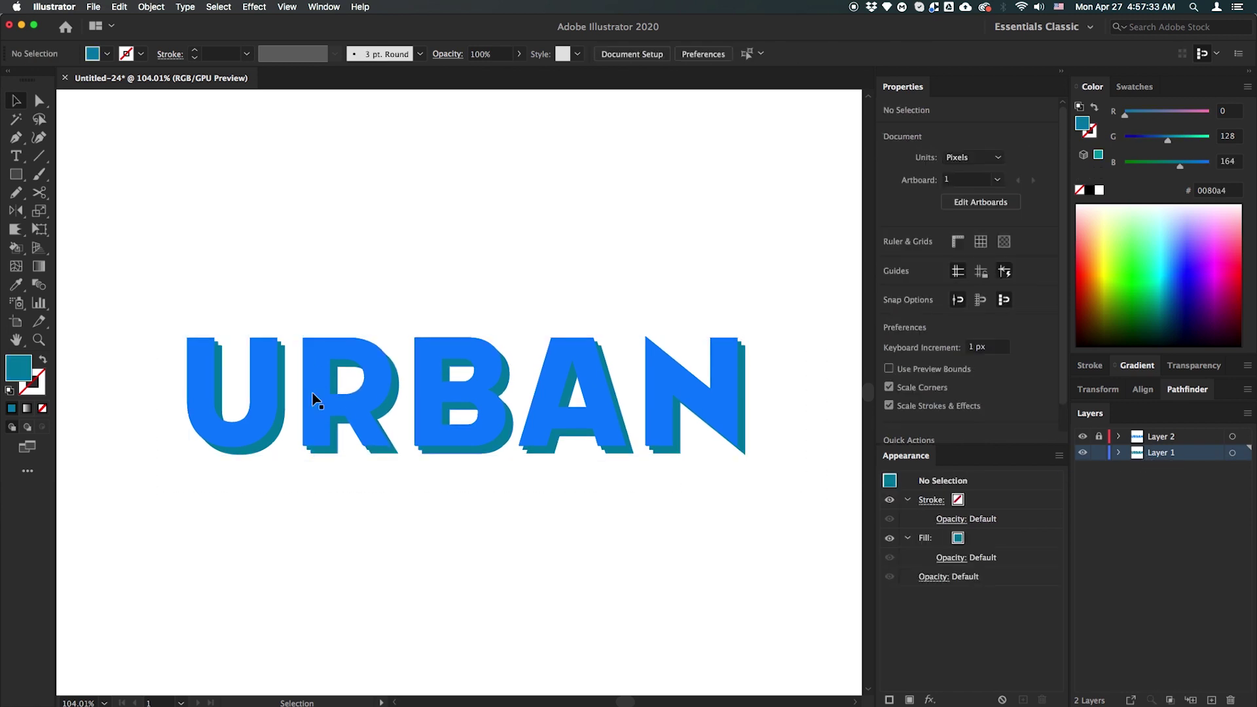
{"action": "key", "text": "z"}
{"action": "left_click_drag", "start_coordinate": [261, 387], "coordinate": [485, 398]}
{"action": "scroll", "coordinate": [486, 399], "scroll_direction": "left", "scroll_amount": 5}
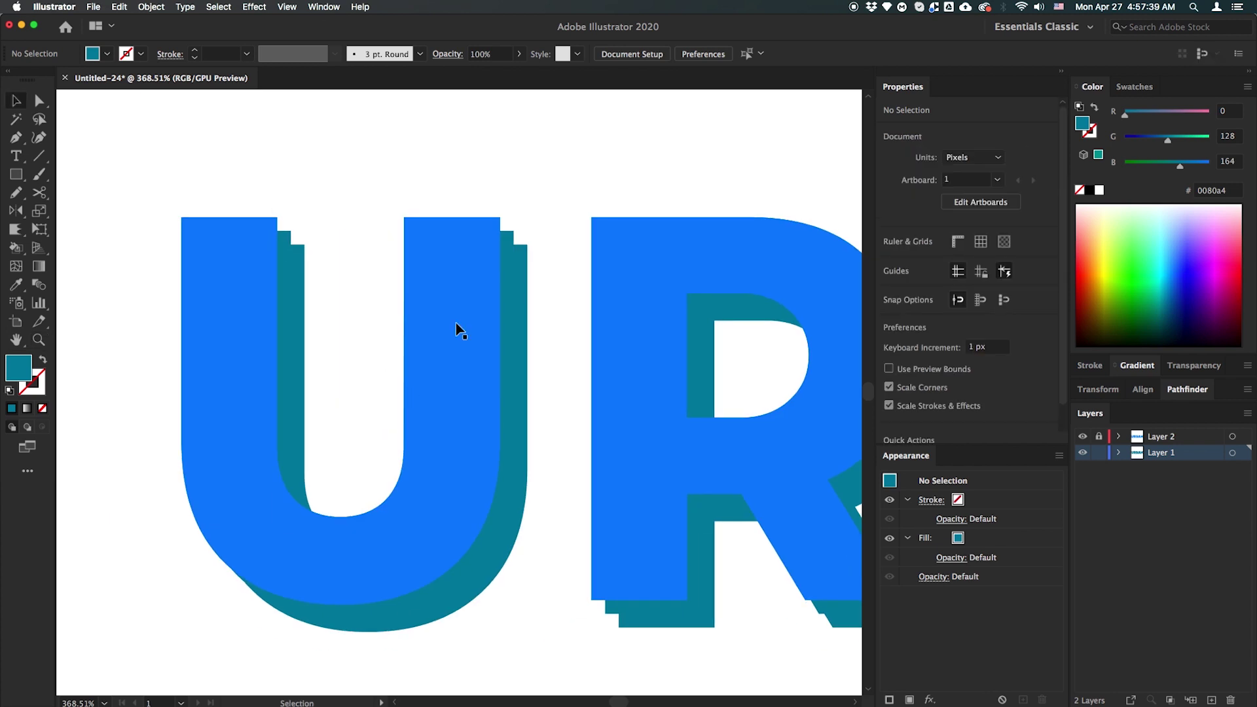
Select the teal shadow and delete the stair-step anchors on the U's shadow, including its inner notch
{"action": "key", "text": "v"}
{"action": "left_click", "coordinate": [508, 254]}
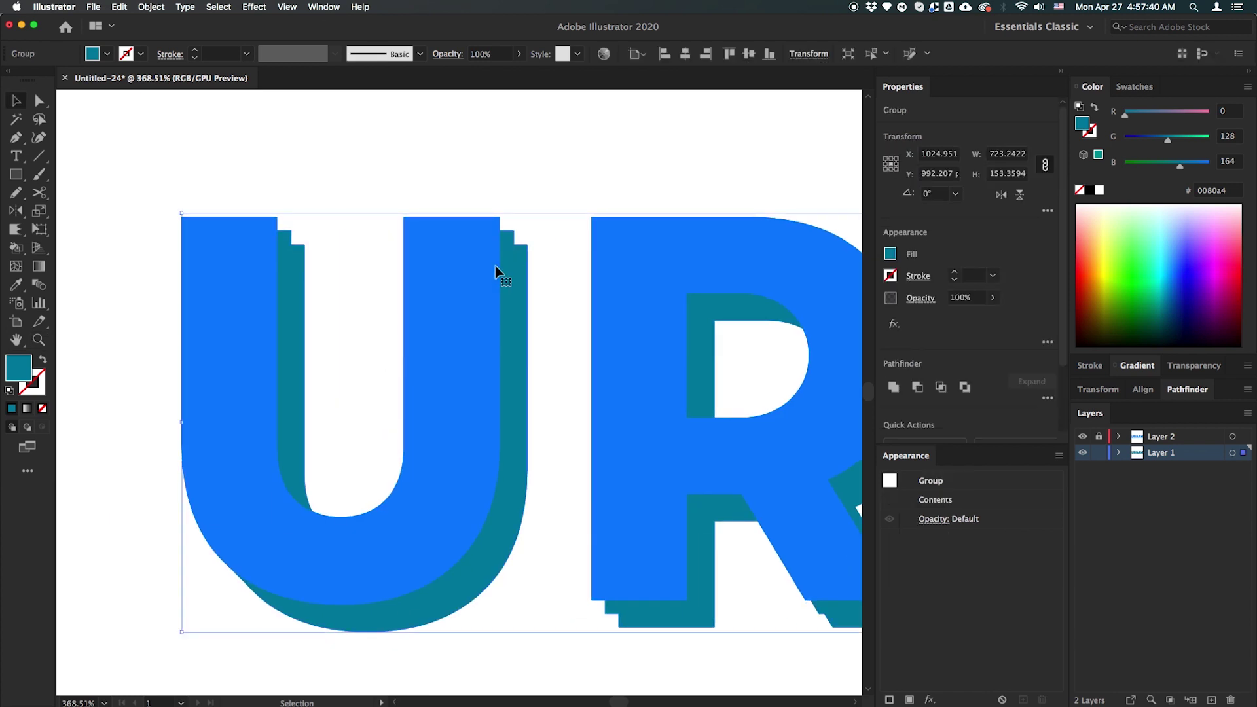
{"action": "left_click", "coordinate": [16, 139]}
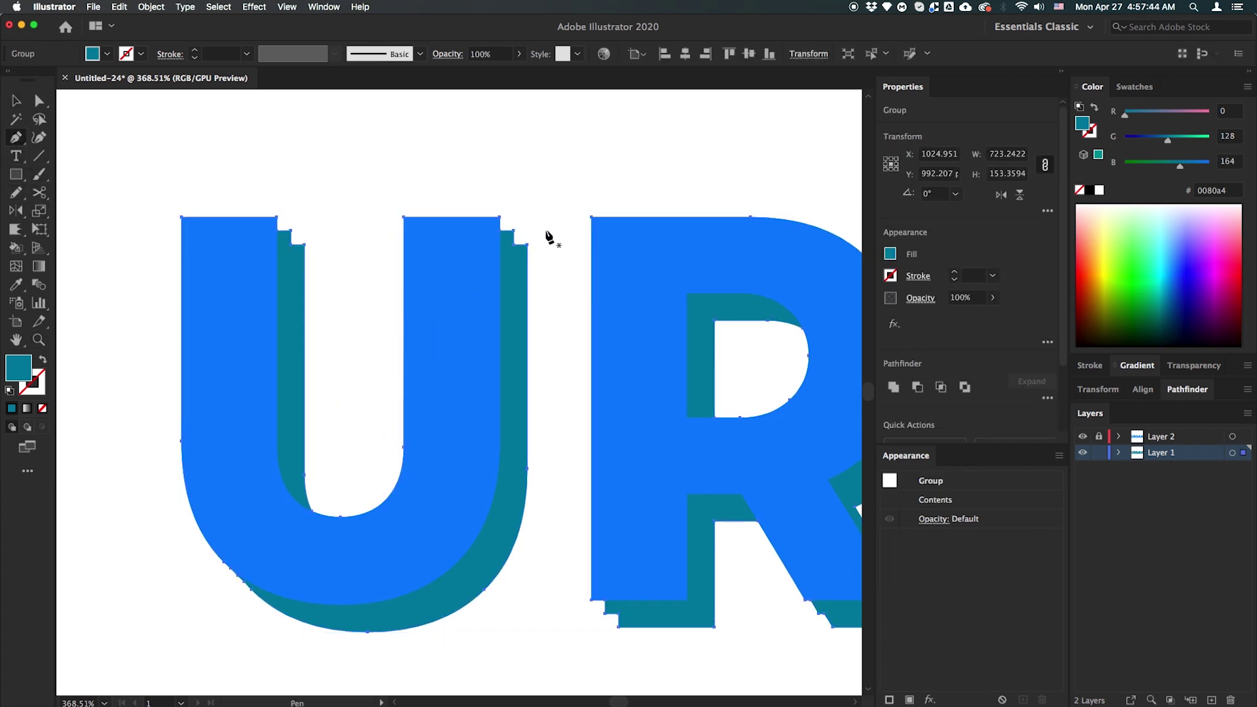
{"action": "left_click", "coordinate": [501, 231]}
{"action": "left_click", "coordinate": [514, 245]}
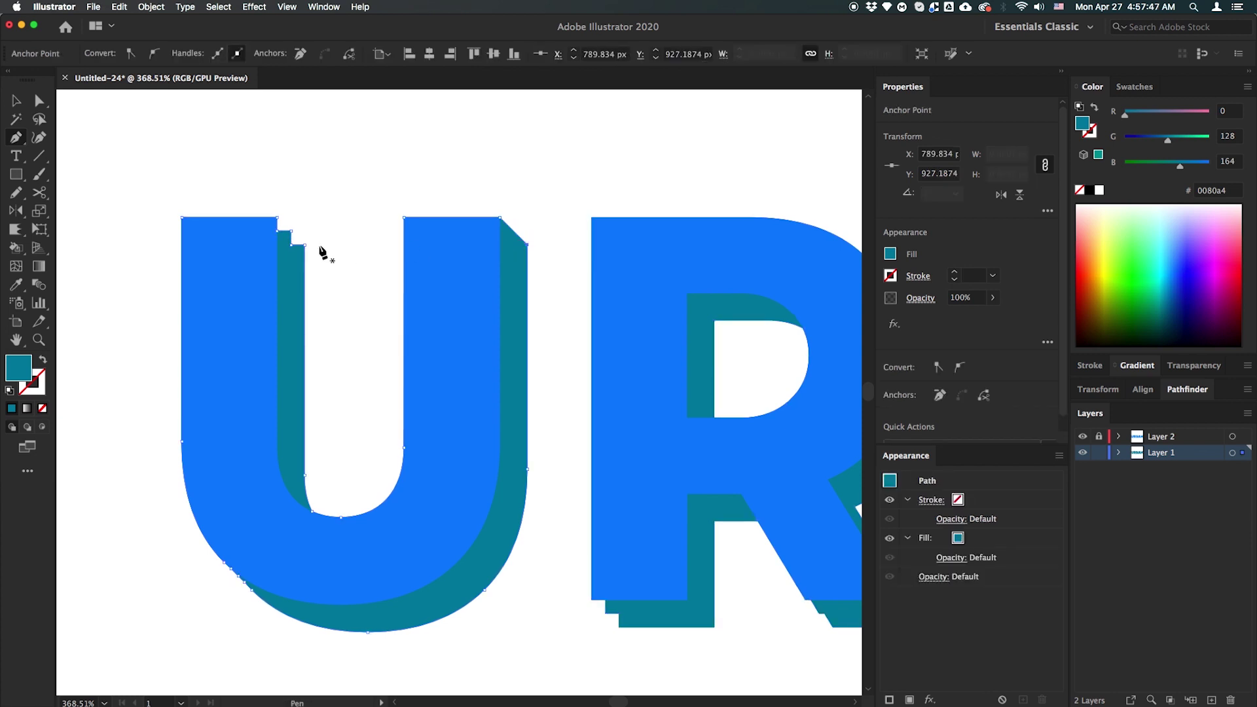
{"action": "left_click", "coordinate": [291, 231]}
{"action": "left_click", "coordinate": [277, 230]}
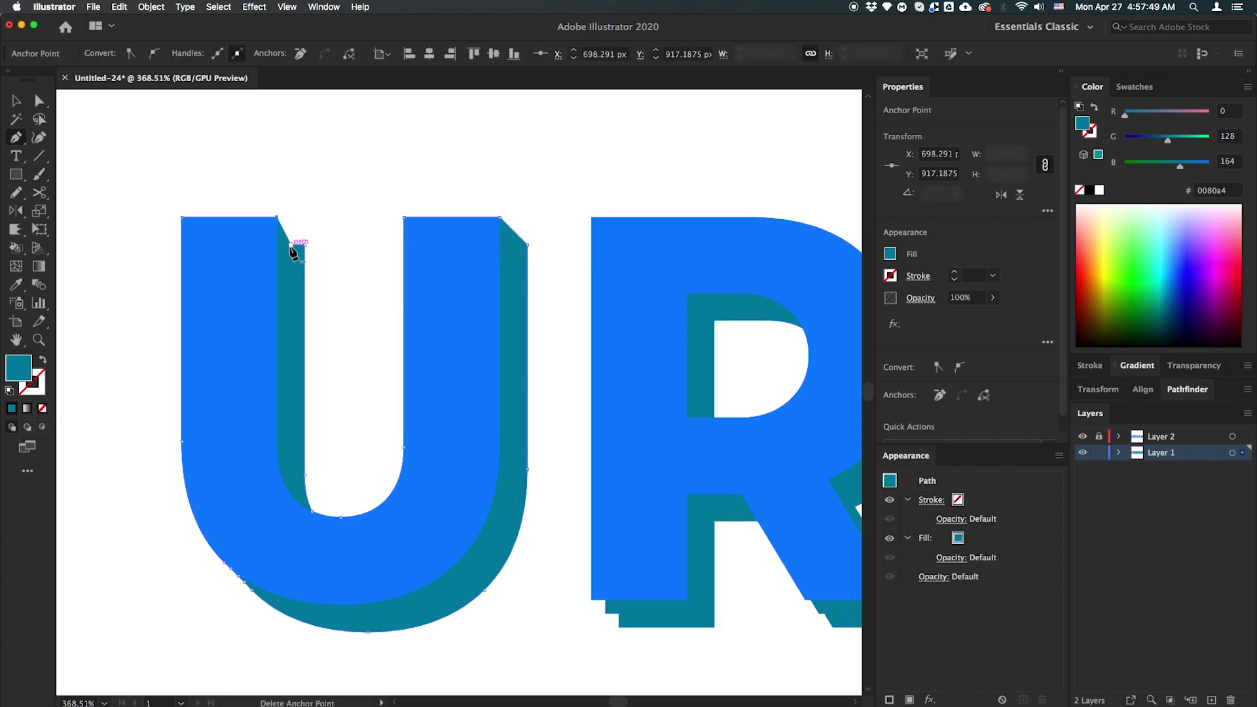
{"action": "left_click", "coordinate": [291, 245]}
Delete the stair-step anchors along the R's shadow at its leg bottom
{"action": "left_click_drag", "start_coordinate": [539, 482], "coordinate": [376, 402]}
{"action": "left_click", "coordinate": [465, 537], "text": "super"}
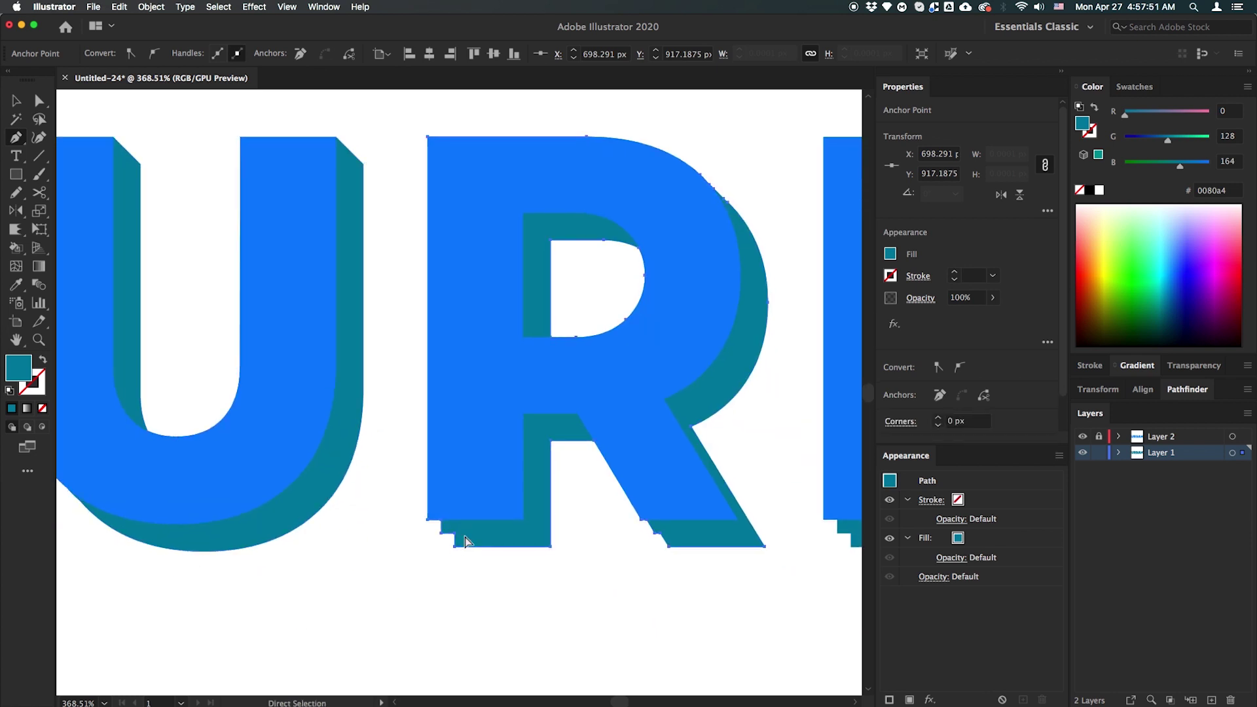
{"action": "left_click", "coordinate": [465, 538], "text": "super"}
{"action": "left_click", "coordinate": [455, 533]}
{"action": "left_click", "coordinate": [441, 534]}
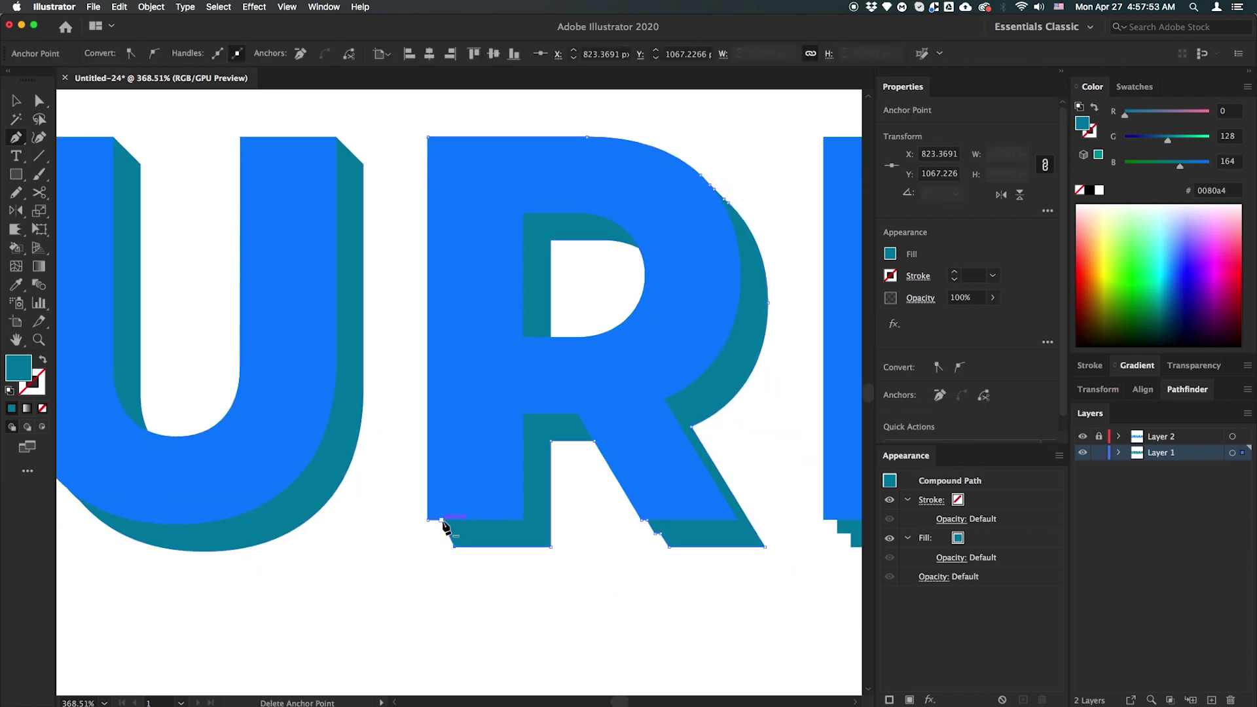
{"action": "left_click", "coordinate": [442, 520]}
{"action": "left_click", "coordinate": [648, 521]}
Remove the two extra points on the R's curved shadow top
{"action": "left_click_drag", "start_coordinate": [740, 399], "coordinate": [733, 429]}
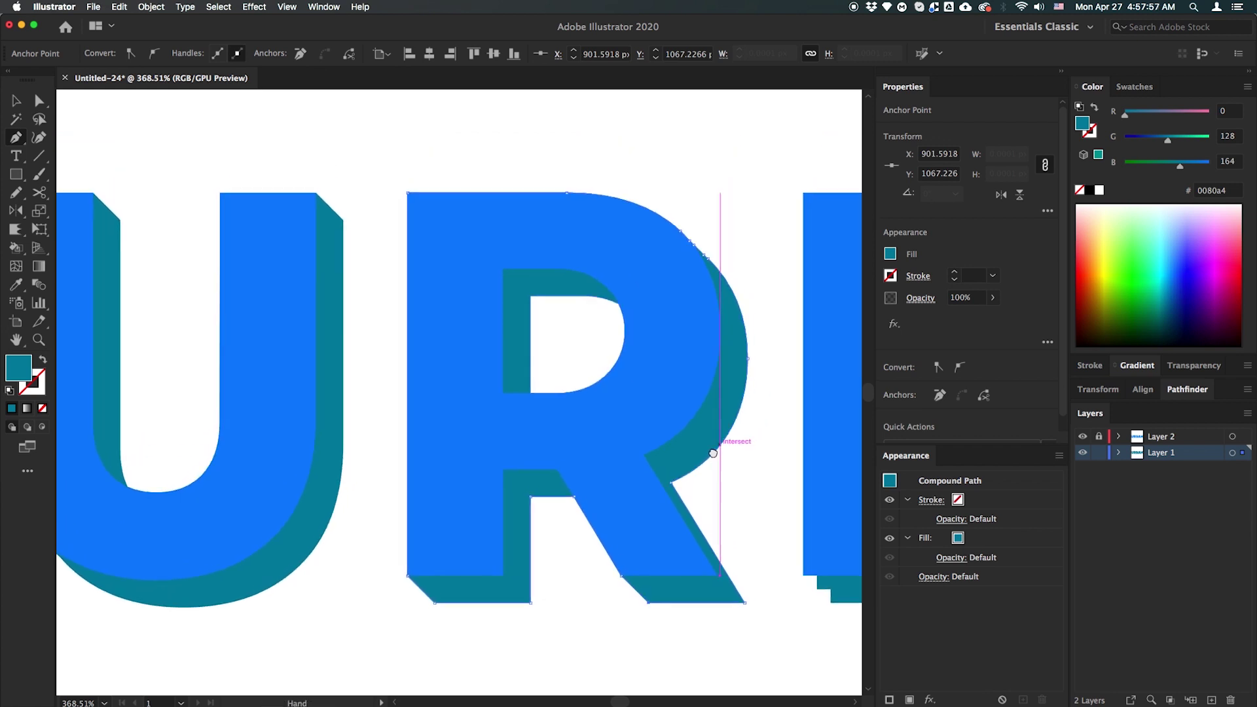
{"action": "left_click_drag", "start_coordinate": [713, 453], "coordinate": [698, 477]}
{"action": "scroll", "coordinate": [710, 258], "scroll_direction": "up", "scroll_amount": 3}
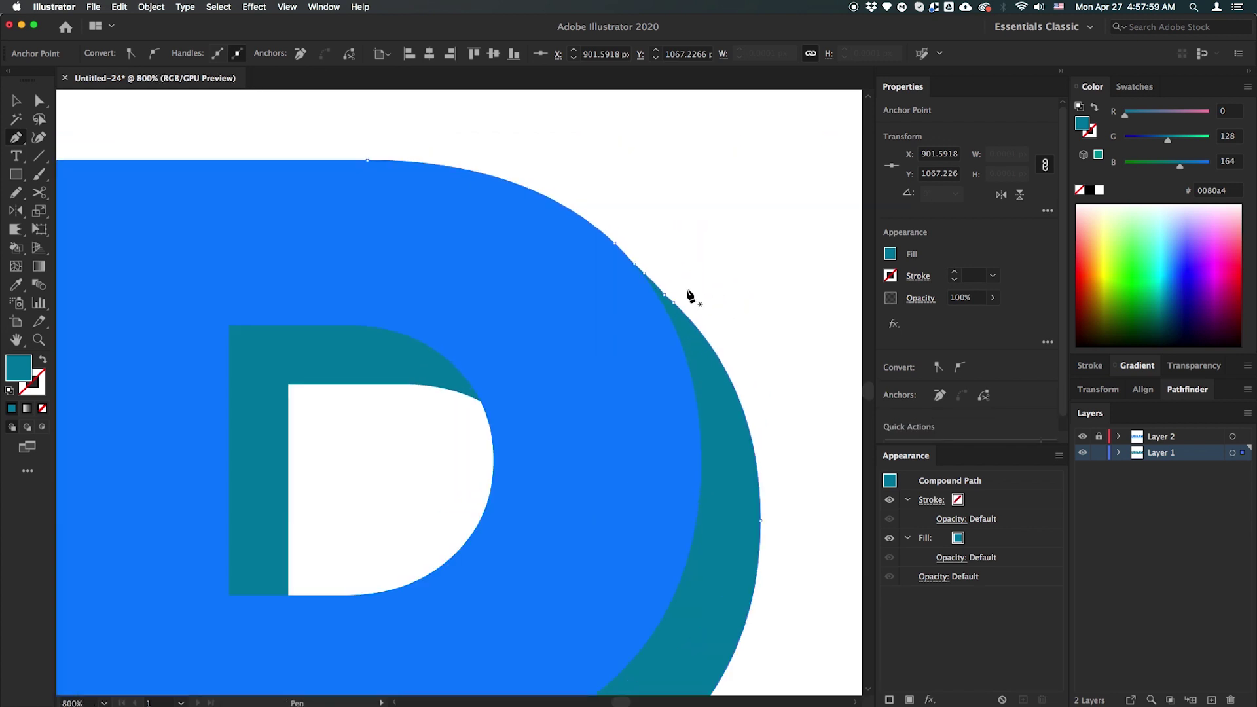
{"action": "left_click", "coordinate": [665, 295]}
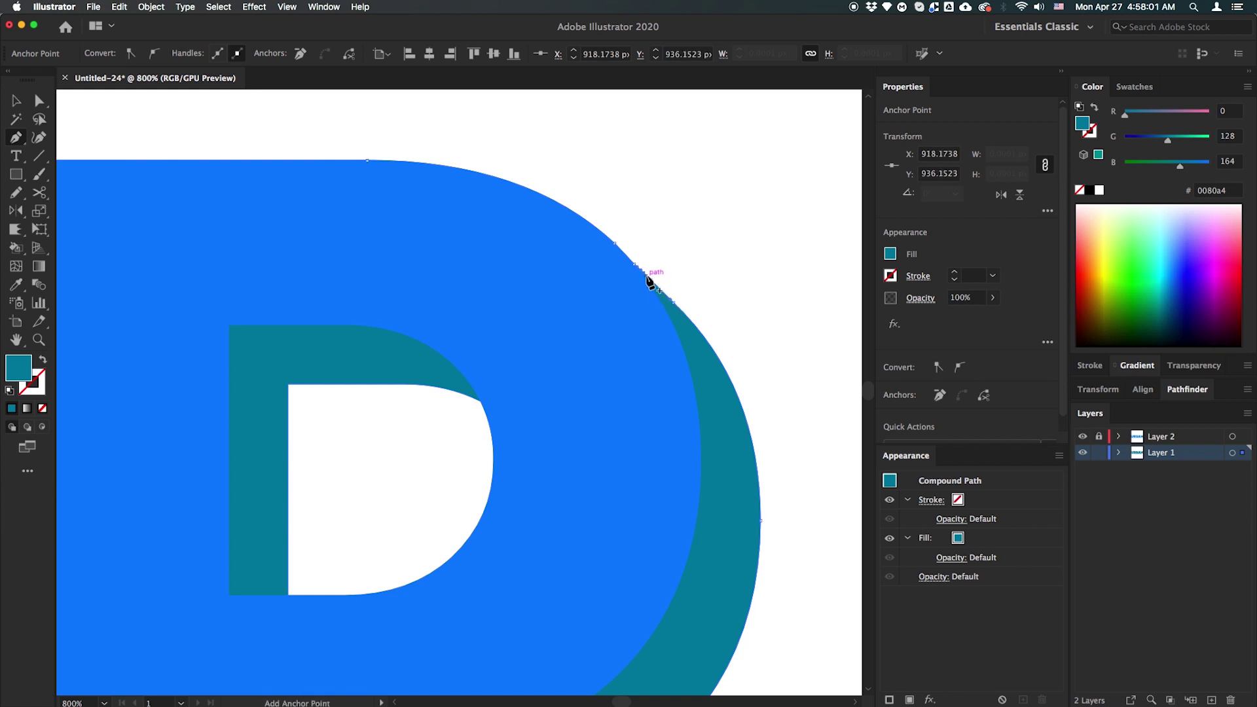
{"action": "left_click", "coordinate": [636, 265]}
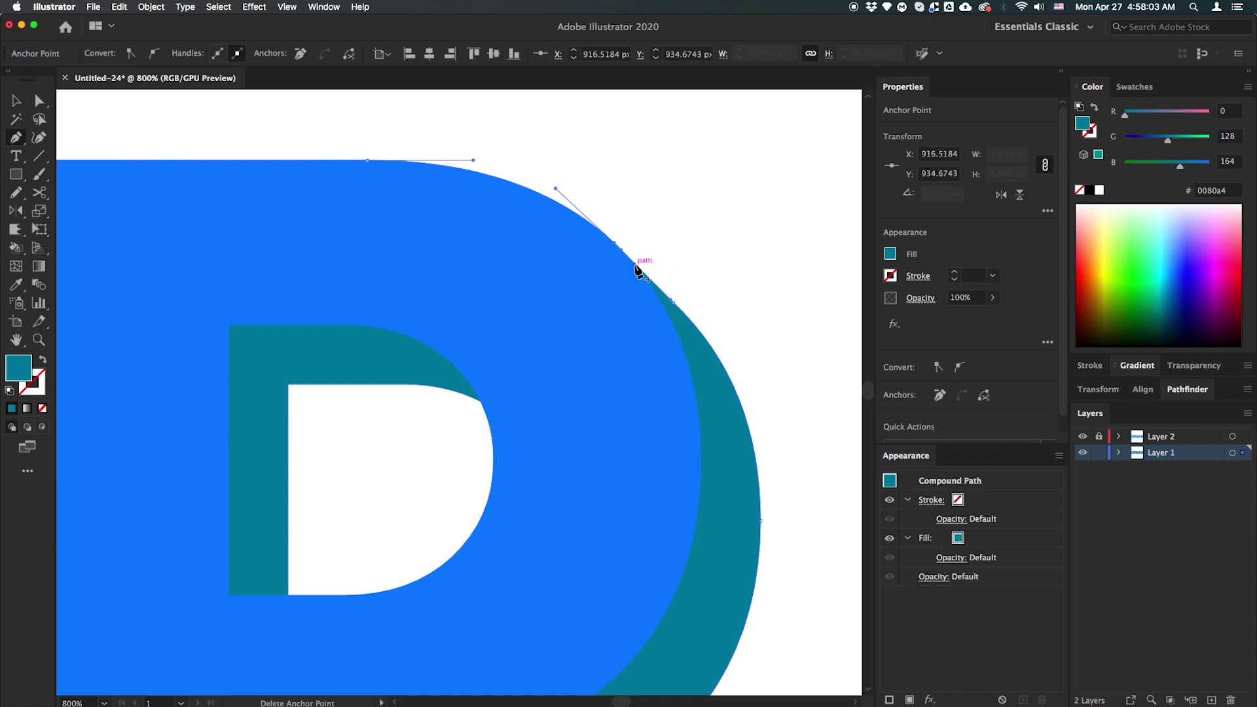
{"action": "scroll", "coordinate": [728, 337], "scroll_direction": "down", "scroll_amount": 4}
Delete the two stepped corner points on the B's shadow
{"action": "left_click_drag", "start_coordinate": [706, 381], "coordinate": [329, 340]}
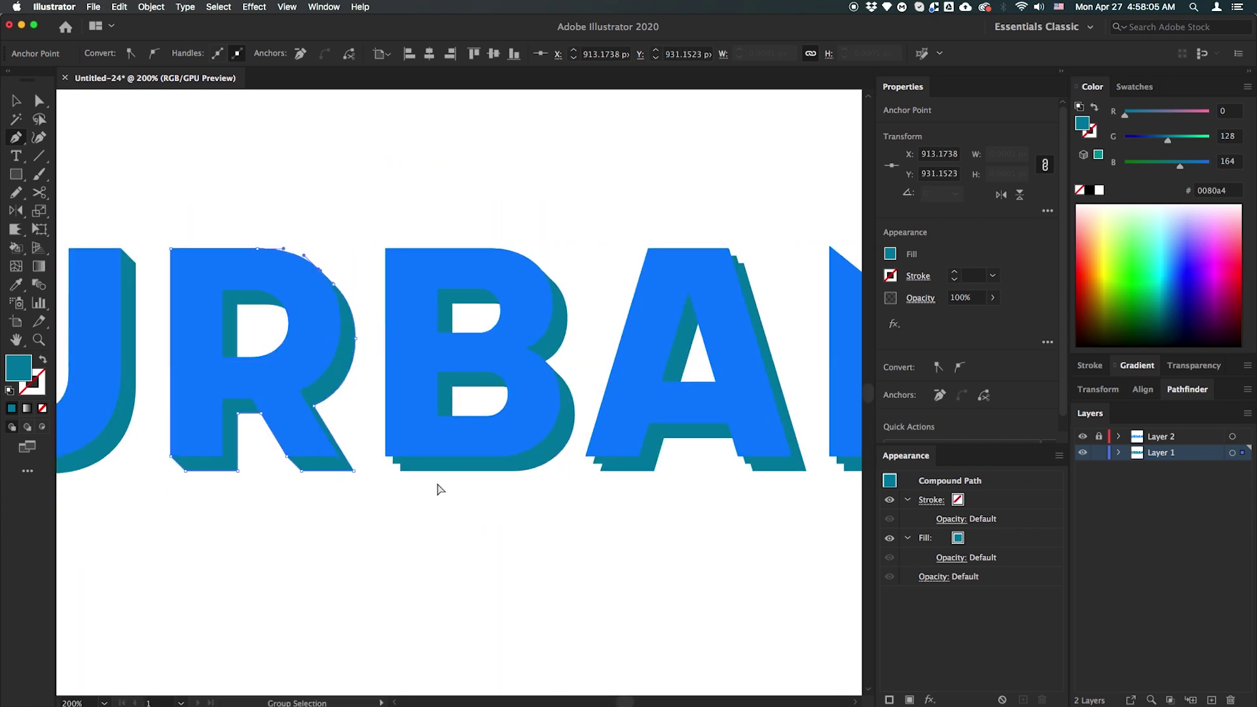
{"action": "scroll", "coordinate": [438, 485], "scroll_direction": "up", "scroll_amount": 1}
{"action": "scroll", "coordinate": [392, 462], "scroll_direction": "up", "scroll_amount": 4}
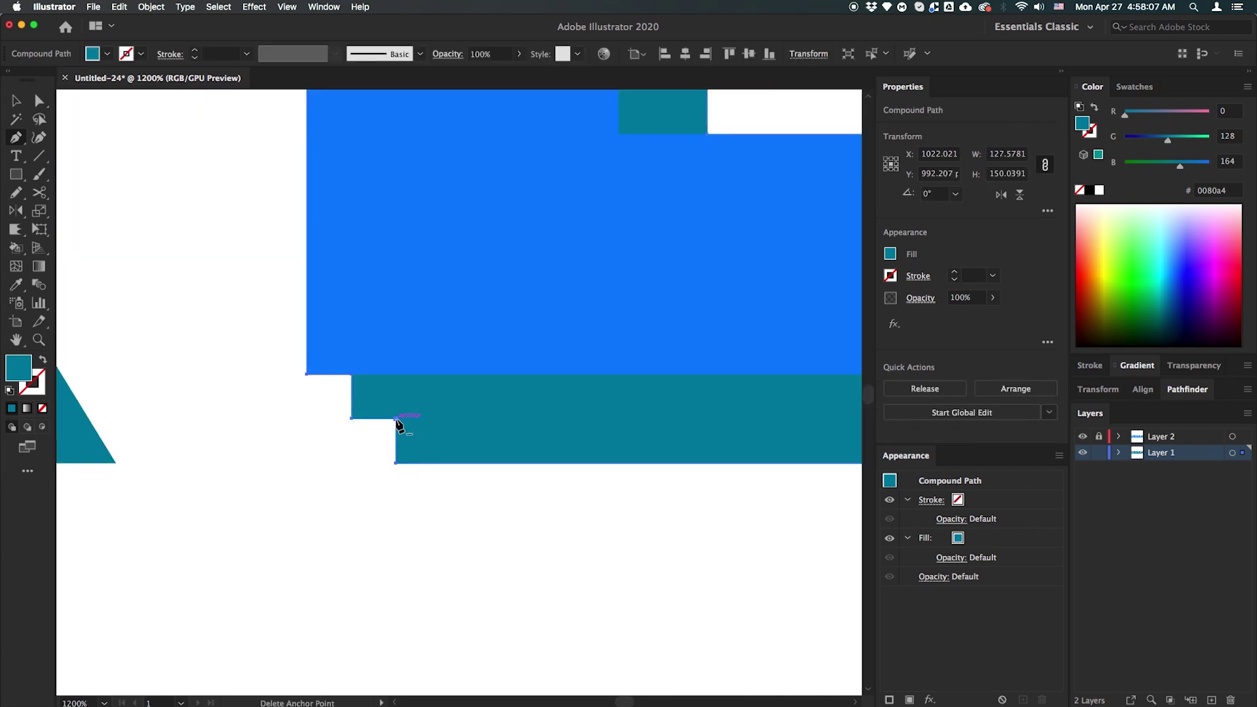
{"action": "left_click", "coordinate": [352, 419]}
{"action": "left_click", "coordinate": [352, 376]}
{"action": "scroll", "coordinate": [443, 427], "scroll_direction": "down", "scroll_amount": 4}
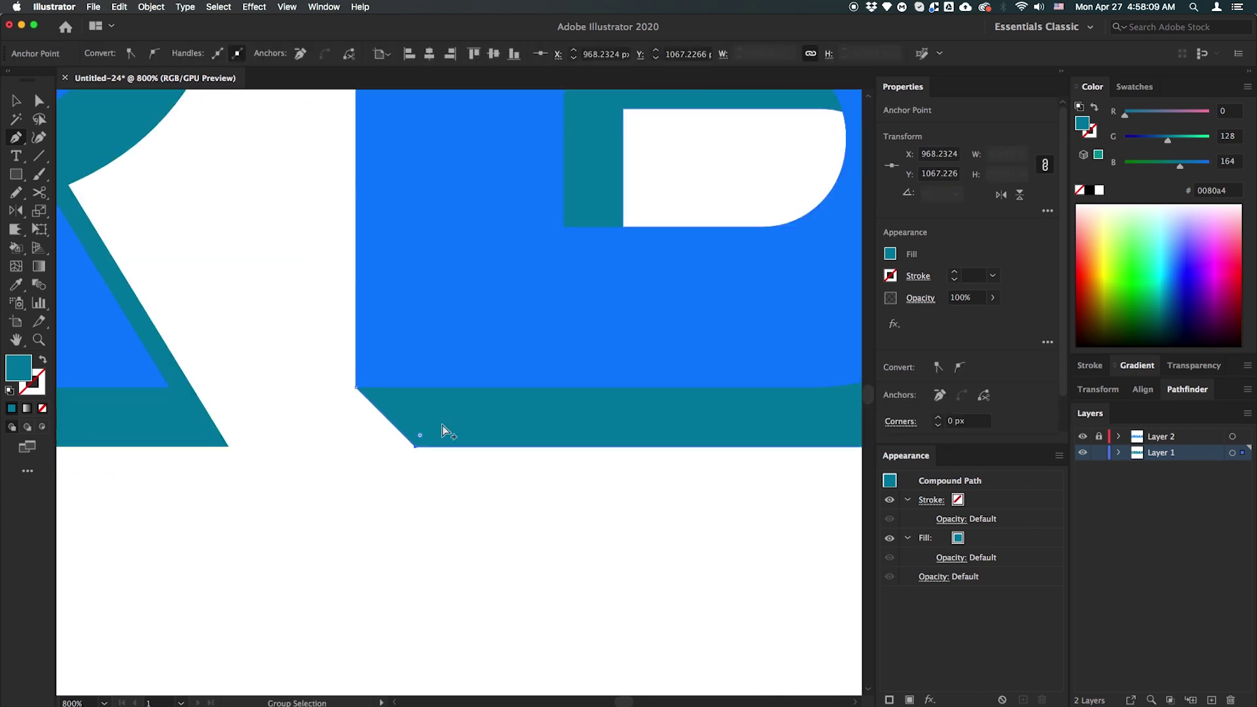
{"action": "scroll", "coordinate": [568, 435], "scroll_direction": "up", "scroll_amount": 3}
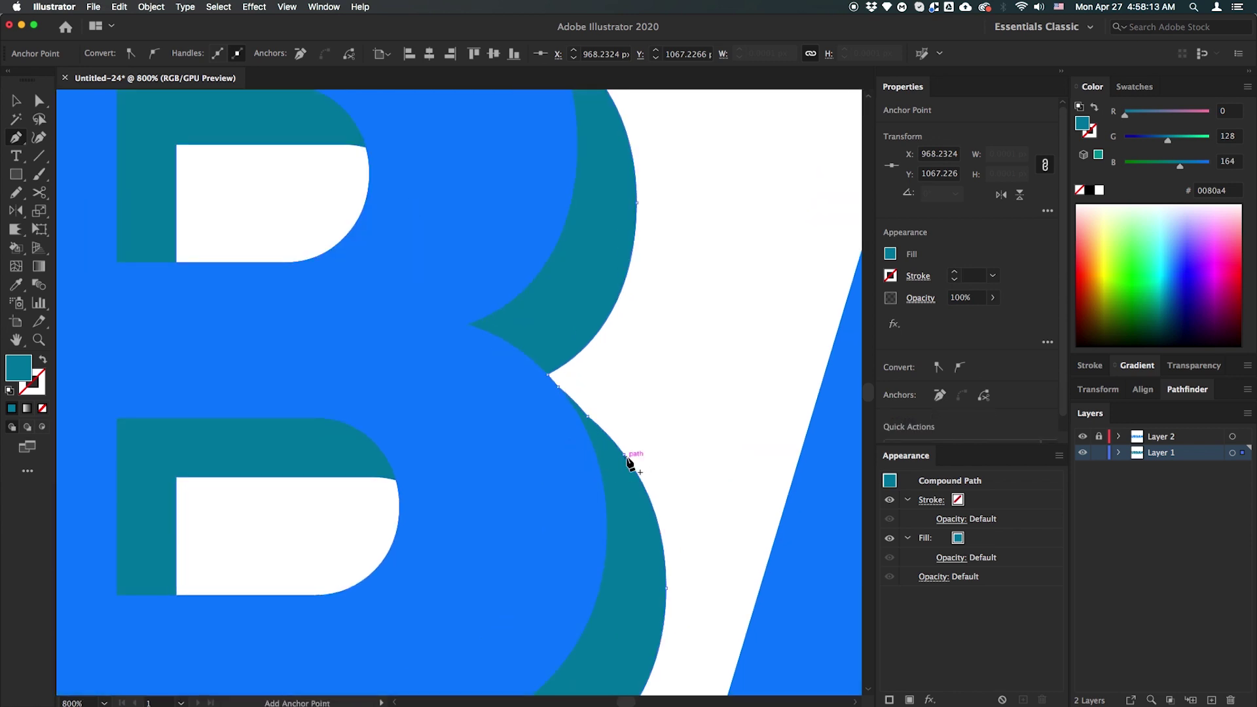
Remove the four stray points along the B's curved shadow edges
{"action": "left_click", "coordinate": [588, 417]}
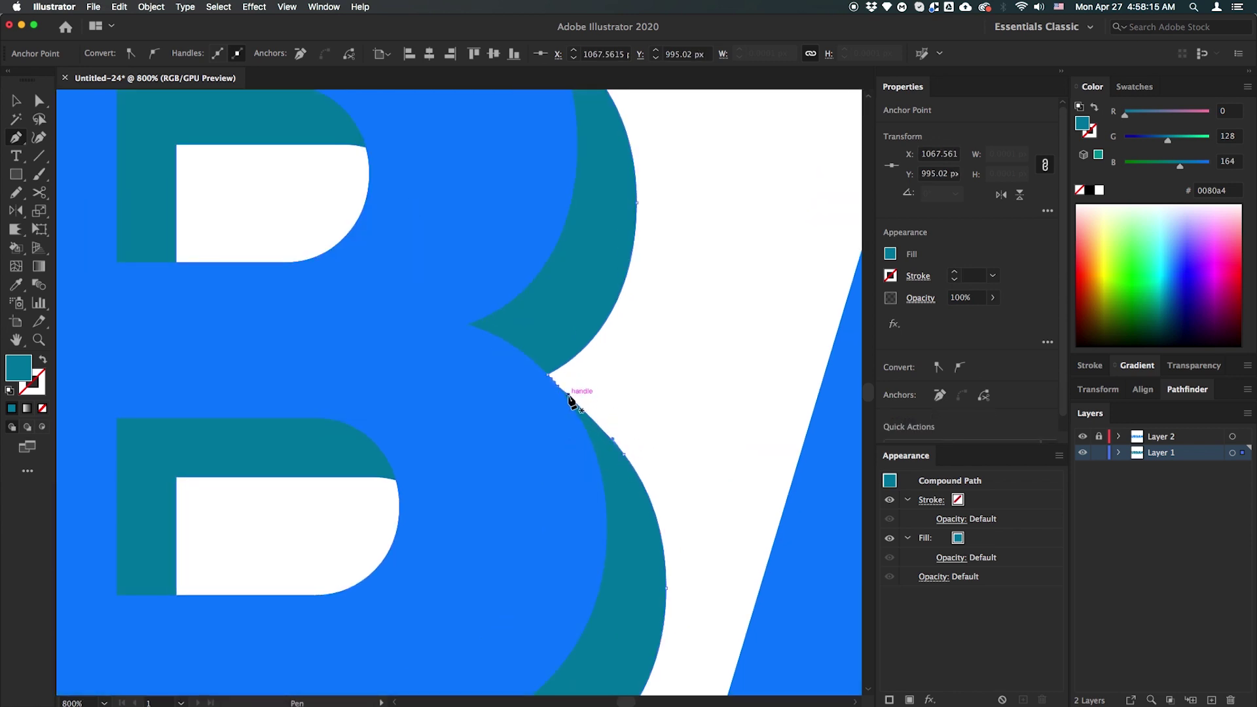
{"action": "left_click", "coordinate": [559, 388]}
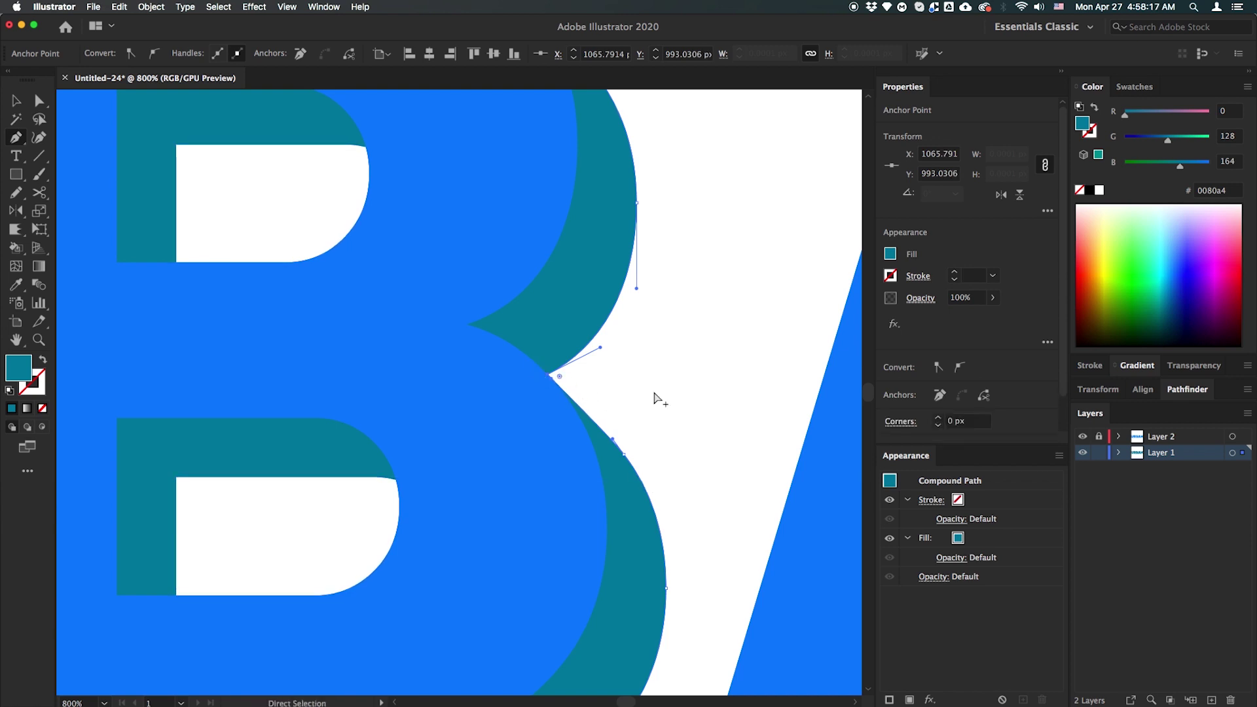
{"action": "scroll", "coordinate": [655, 360], "scroll_direction": "down", "scroll_amount": 3}
{"action": "scroll", "coordinate": [584, 421], "scroll_direction": "up", "scroll_amount": 3}
{"action": "scroll", "coordinate": [604, 467], "scroll_direction": "up", "scroll_amount": 3}
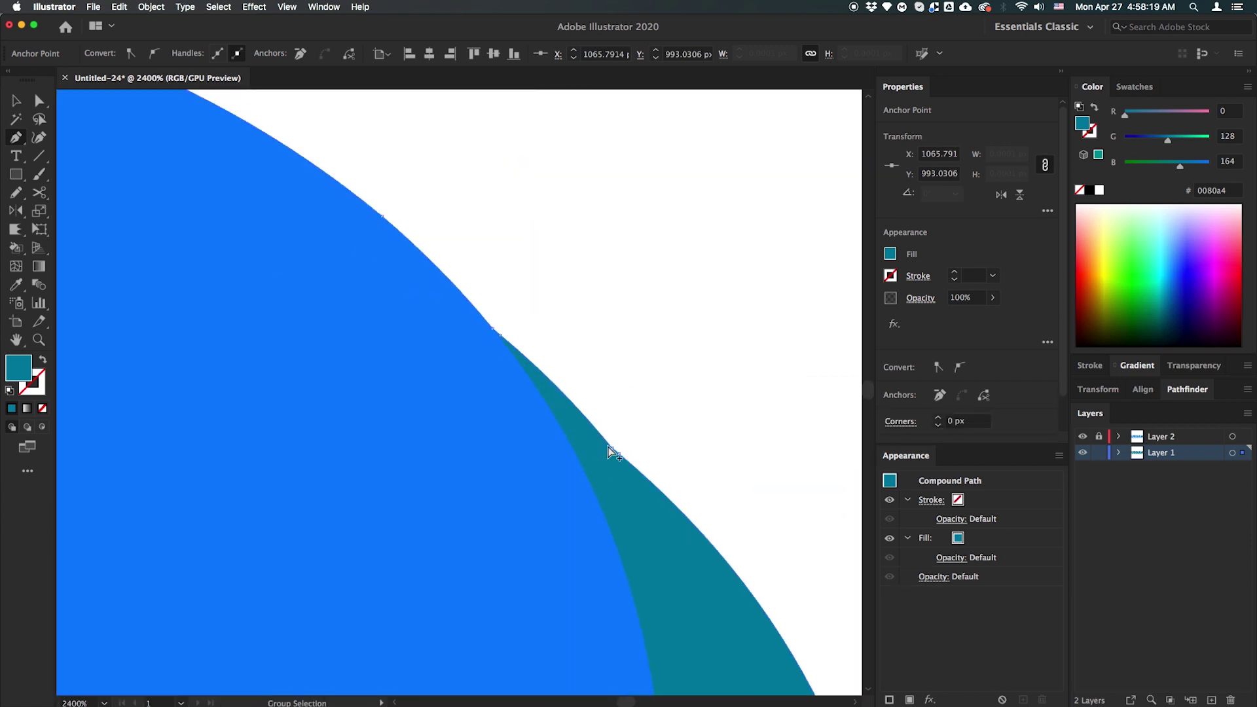
{"action": "left_click", "coordinate": [623, 454]}
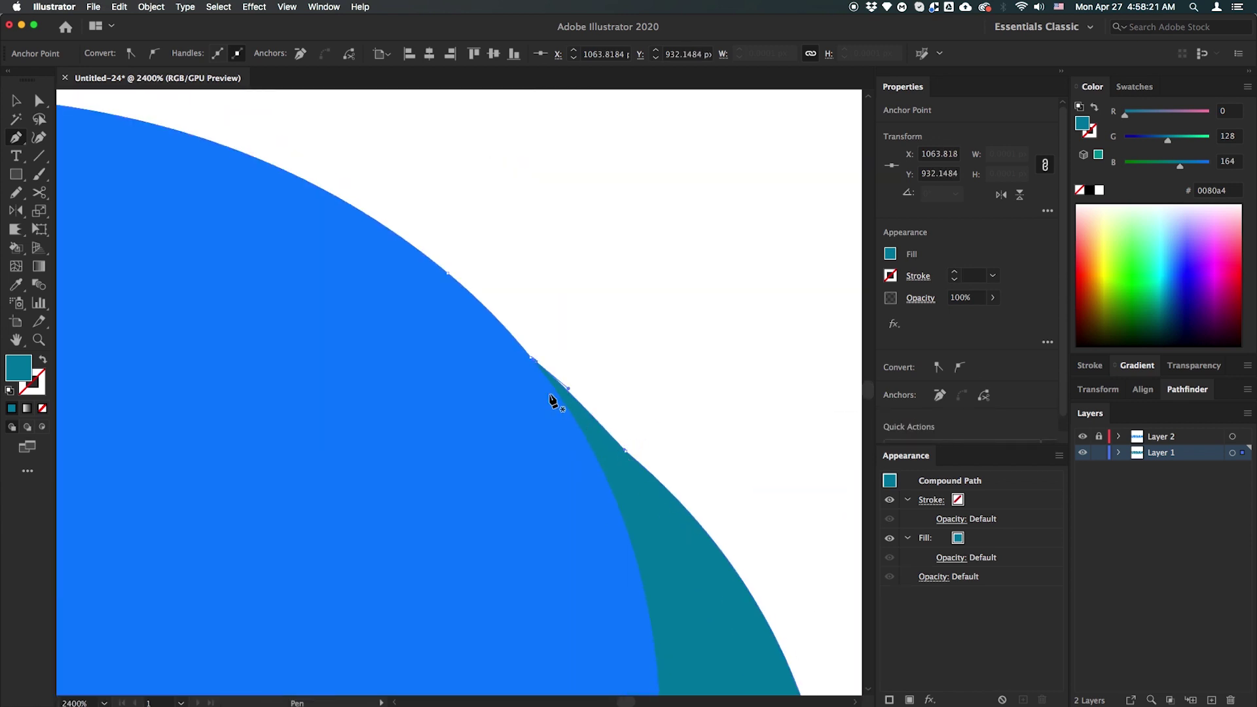
{"action": "left_click", "coordinate": [531, 359]}
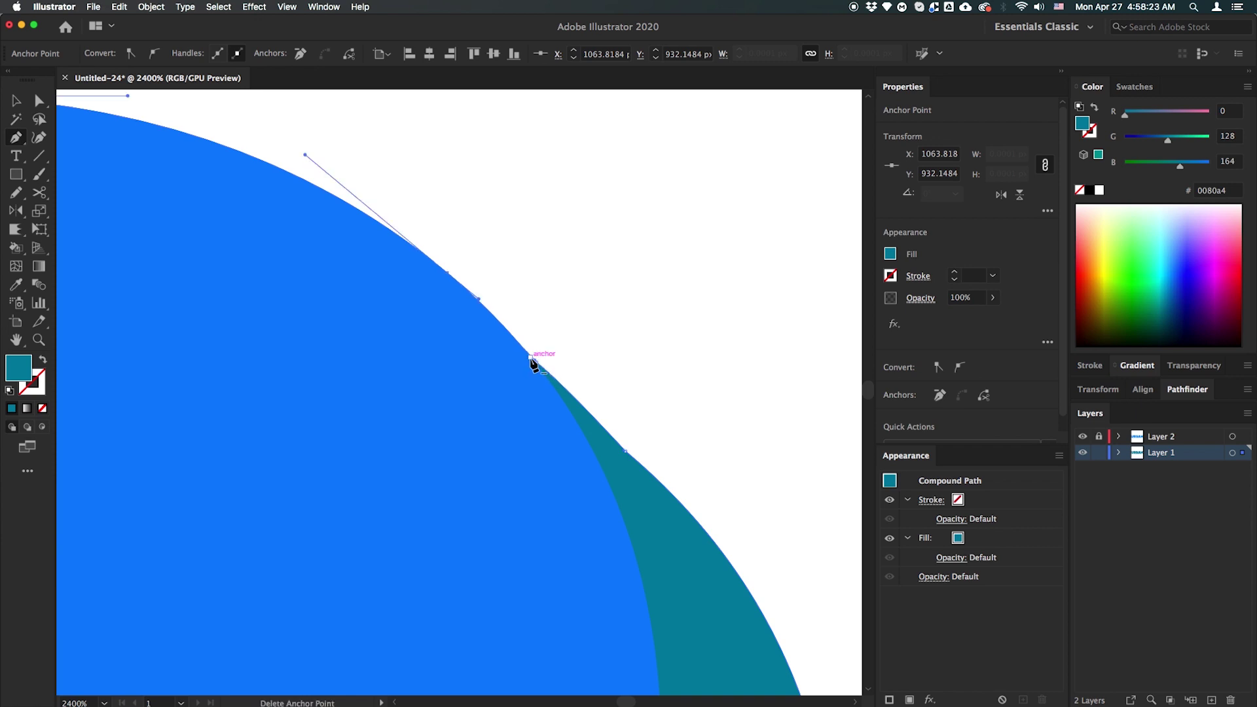
Delete the stair-step anchors on the A's shadow, at its feet and top right
{"action": "scroll", "coordinate": [667, 481], "scroll_direction": "down", "scroll_amount": 7}
{"action": "left_click_drag", "start_coordinate": [667, 486], "coordinate": [377, 355]}
{"action": "scroll", "coordinate": [421, 545], "scroll_direction": "up", "scroll_amount": 3}
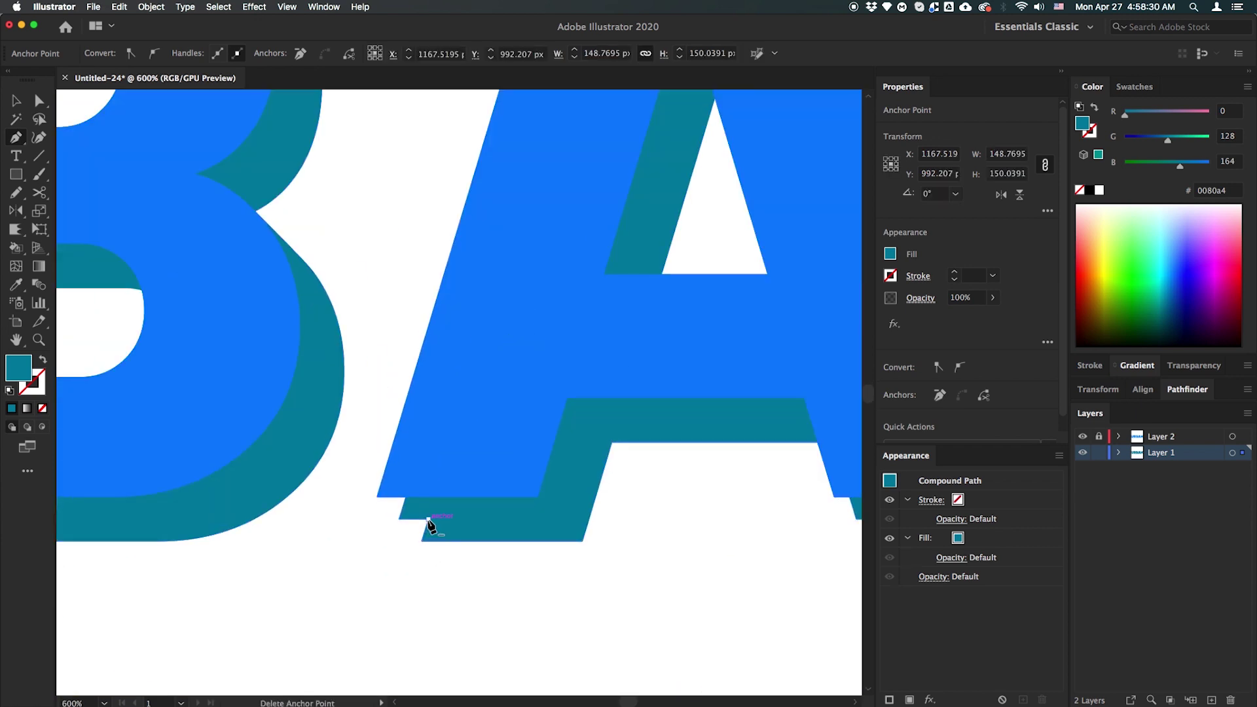
{"action": "left_click", "coordinate": [430, 522]}
{"action": "left_click", "coordinate": [410, 502]}
{"action": "left_click_drag", "start_coordinate": [769, 475], "coordinate": [416, 520]}
{"action": "left_click", "coordinate": [522, 568]}
{"action": "left_click", "coordinate": [501, 546]}
{"action": "left_click_drag", "start_coordinate": [504, 157], "coordinate": [555, 548]}
{"action": "left_click", "coordinate": [537, 357]}
{"action": "left_click", "coordinate": [529, 335]}
{"action": "left_click", "coordinate": [514, 335]}
Remove the step points at the N shadow's bottom-left and top-right corners
{"action": "left_click_drag", "start_coordinate": [746, 562], "coordinate": [244, 107]}
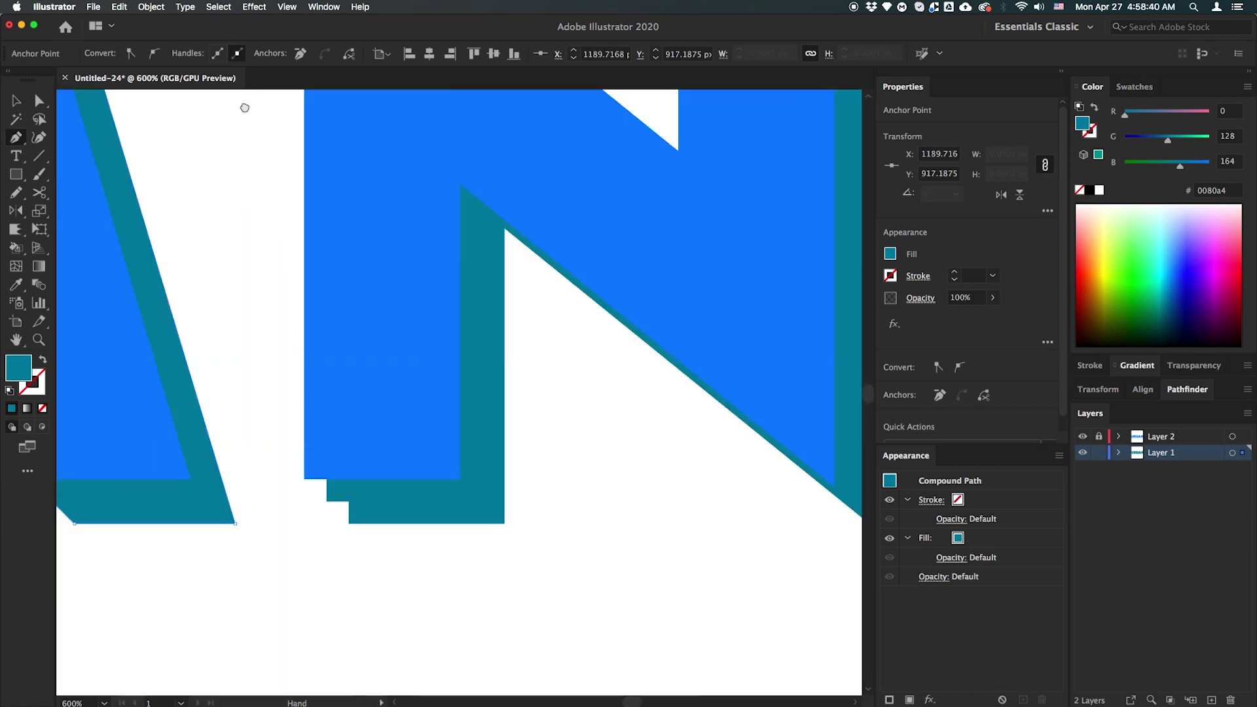
{"action": "left_click", "coordinate": [333, 435]}
{"action": "left_click", "coordinate": [311, 434]}
{"action": "scroll", "coordinate": [311, 426], "scroll_direction": "down", "scroll_amount": 1}
{"action": "left_click_drag", "start_coordinate": [551, 432], "coordinate": [546, 584]}
{"action": "left_click_drag", "start_coordinate": [619, 286], "coordinate": [599, 395]}
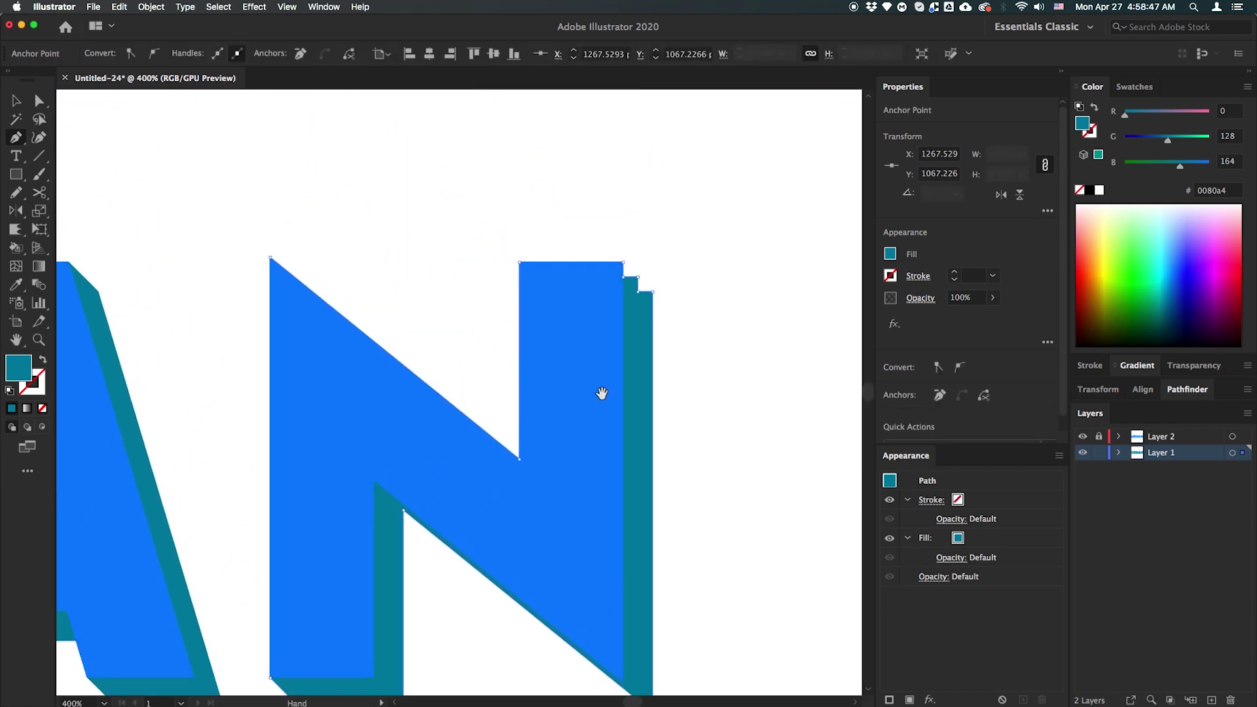
{"action": "left_click_drag", "start_coordinate": [635, 290], "coordinate": [641, 291]}
{"action": "left_click", "coordinate": [641, 291], "text": "super"}
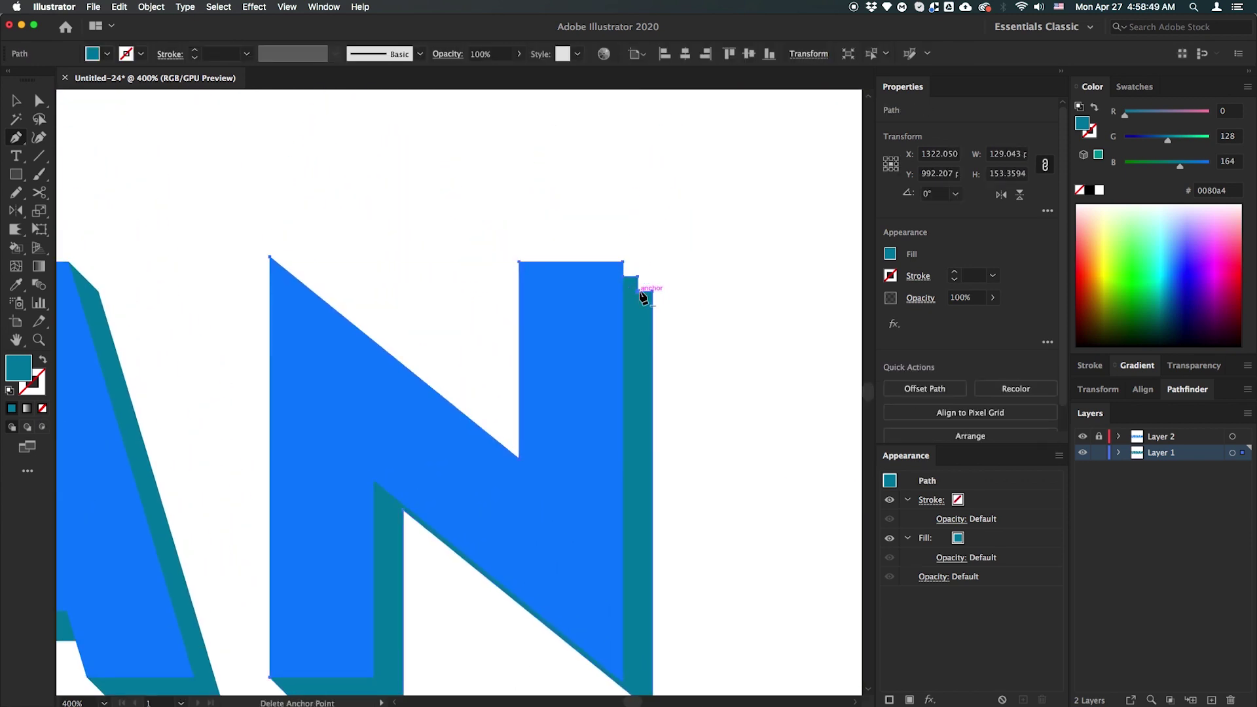
{"action": "left_click", "coordinate": [639, 291]}
{"action": "left_click", "coordinate": [638, 276]}
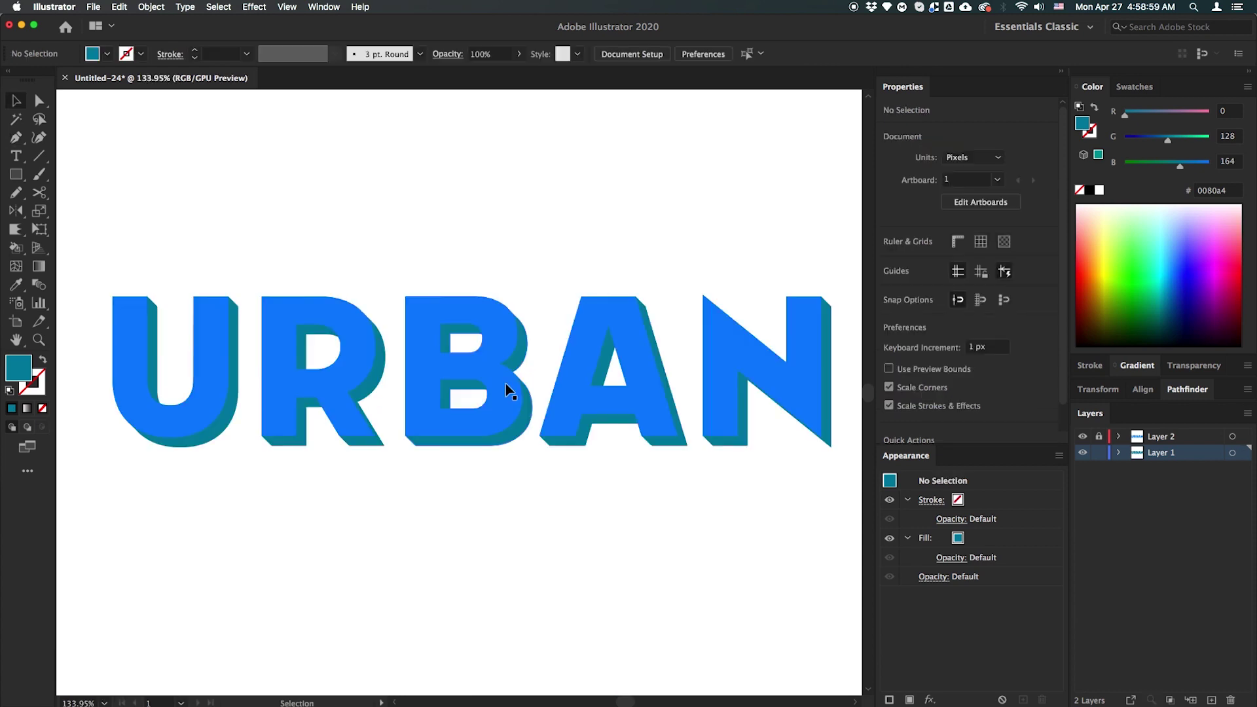
Recolour the URBAN shadow from teal to a light grey swatch
{"action": "left_click", "coordinate": [508, 390]}
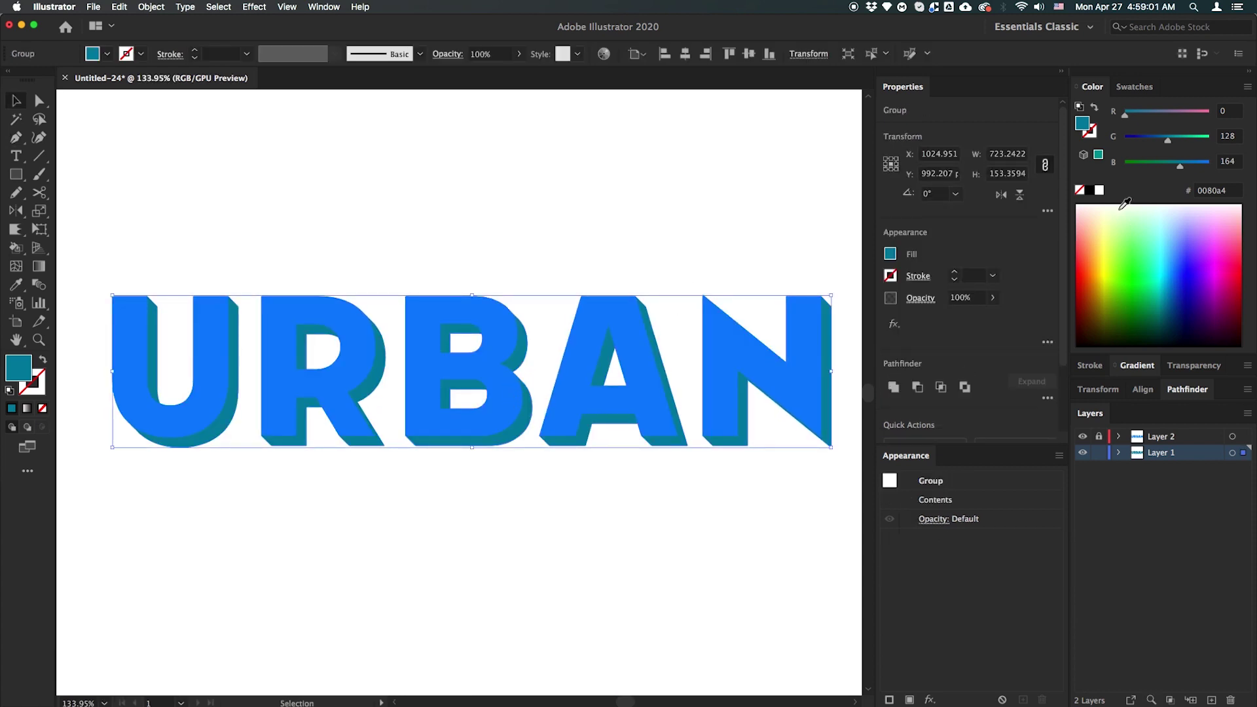
{"action": "left_click", "coordinate": [1140, 90]}
{"action": "left_click", "coordinate": [1124, 178]}
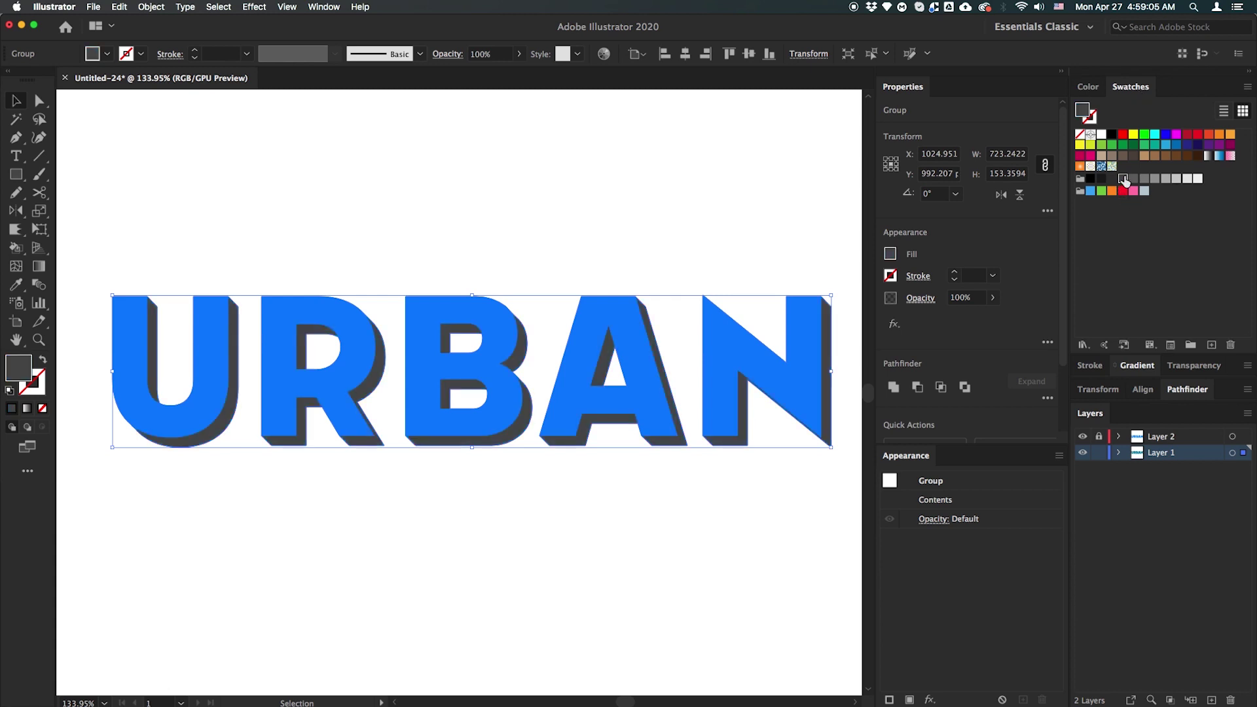
{"action": "key", "text": "a"}
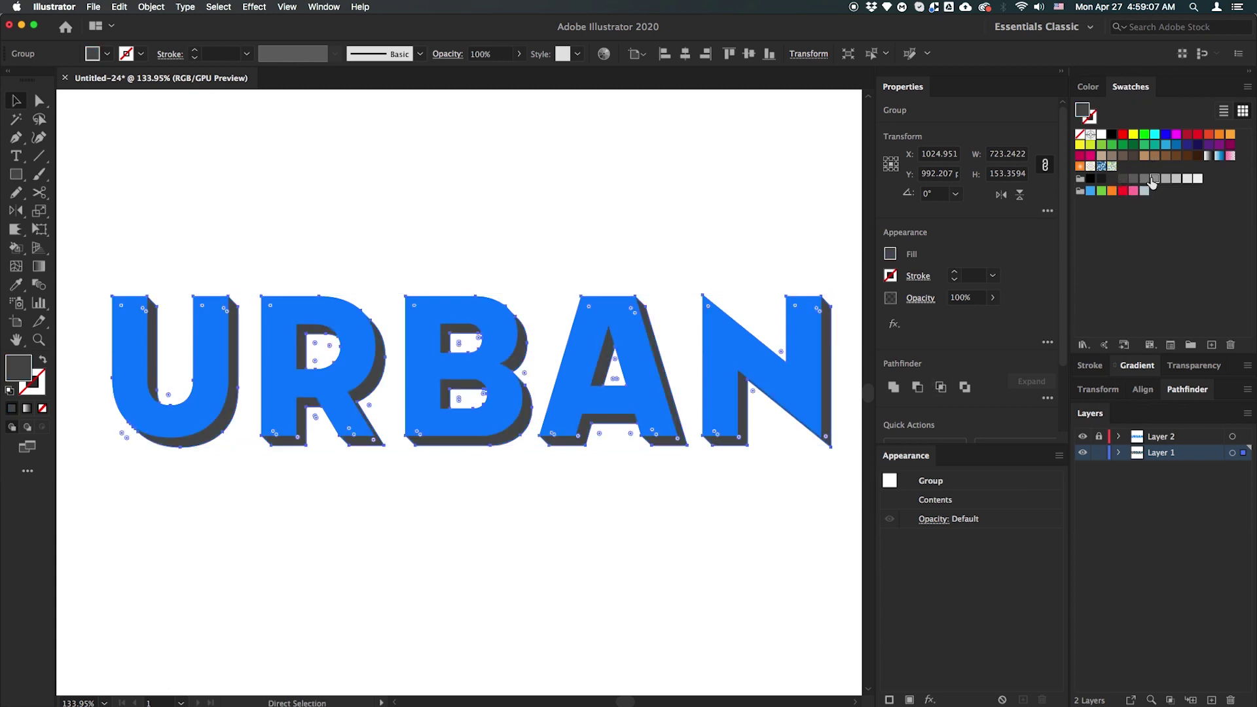
{"action": "left_click", "coordinate": [1152, 180]}
{"action": "key", "text": "v"}
{"action": "left_click", "coordinate": [599, 508]}
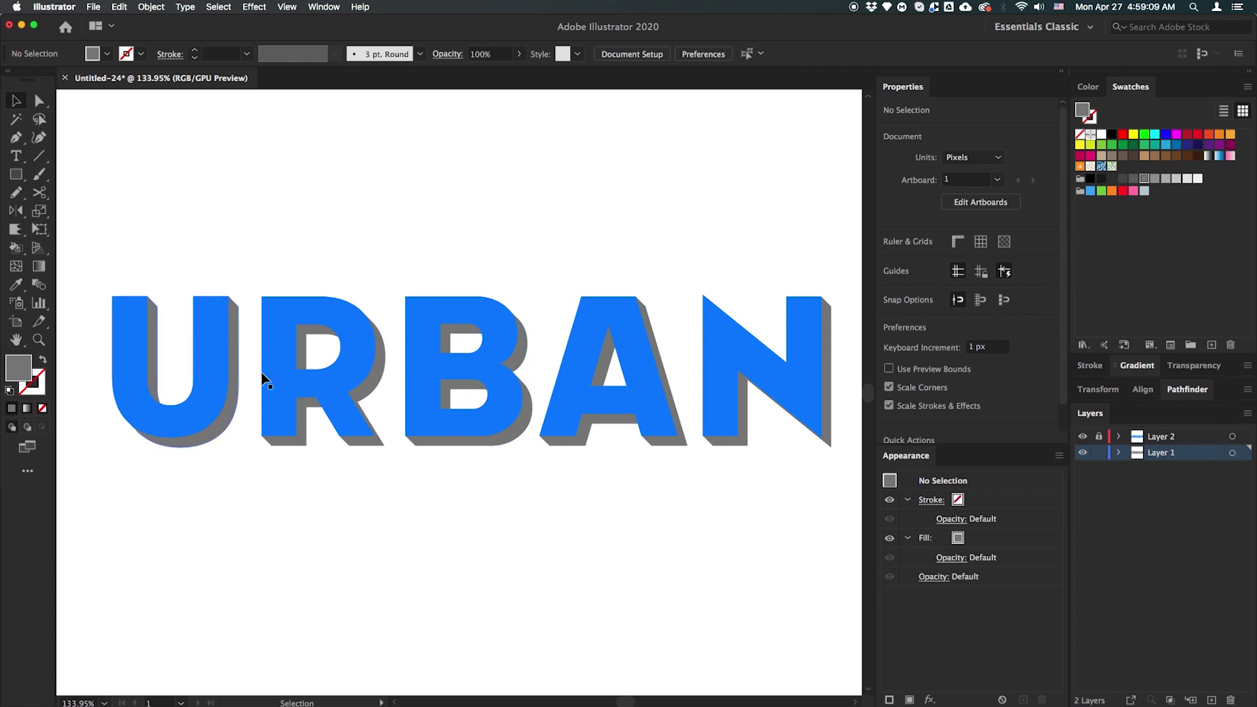
Zoom in on the U and R and Alt-drag a shadow copy slightly down-right
{"action": "key", "text": "space"}
{"action": "left_click_drag", "start_coordinate": [333, 339], "coordinate": [476, 278]}
{"action": "key", "text": "z"}
{"action": "left_click_drag", "start_coordinate": [356, 253], "coordinate": [580, 282]}
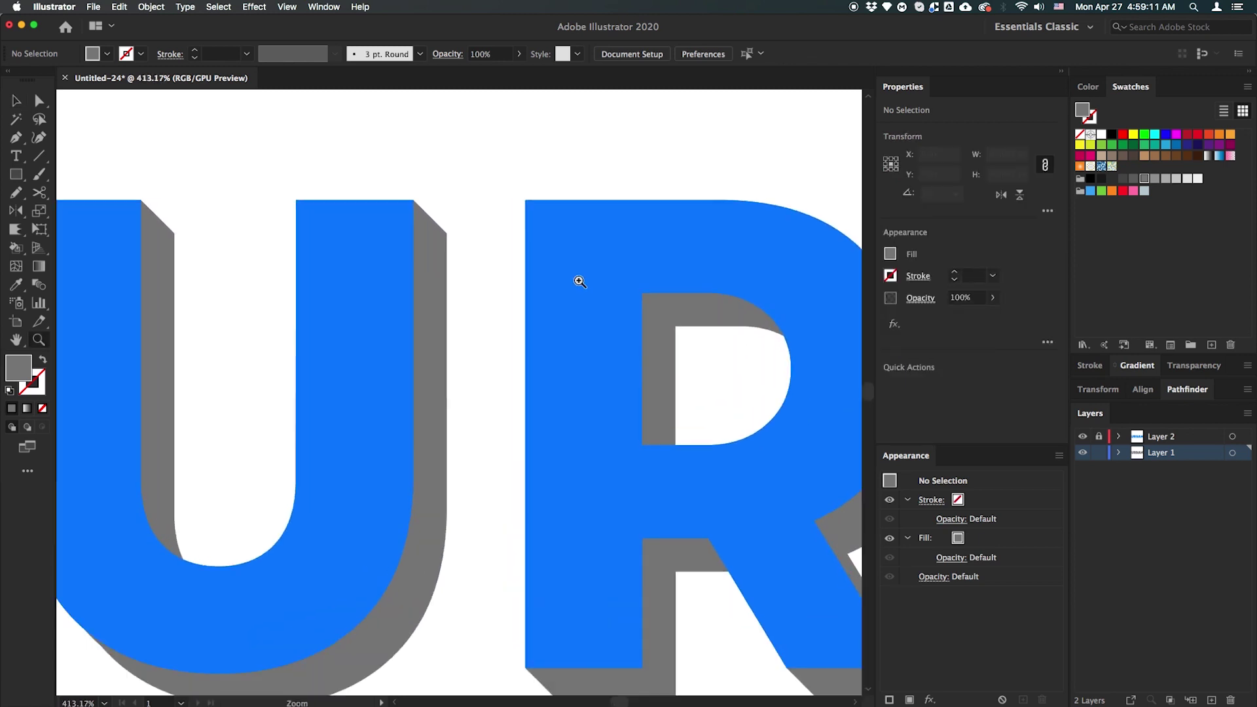
{"action": "key", "text": "v"}
{"action": "left_click", "coordinate": [452, 250]}
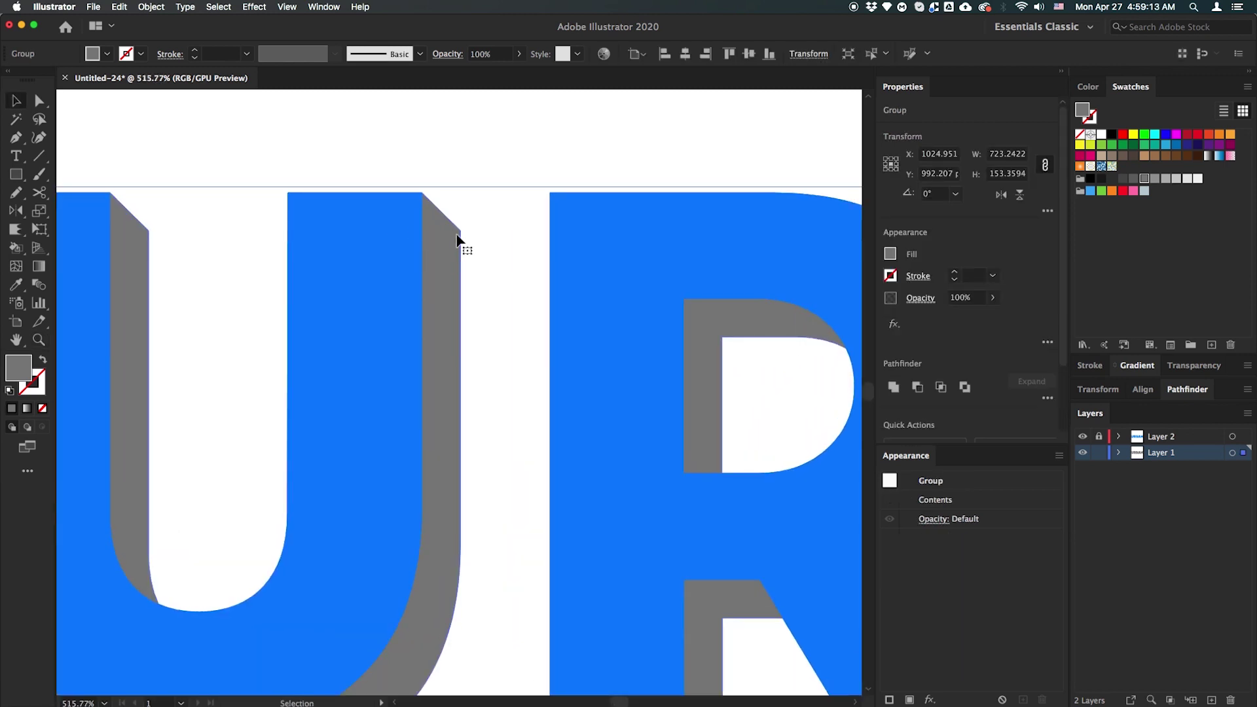
{"action": "scroll", "coordinate": [457, 239], "scroll_direction": "up", "scroll_amount": 2}
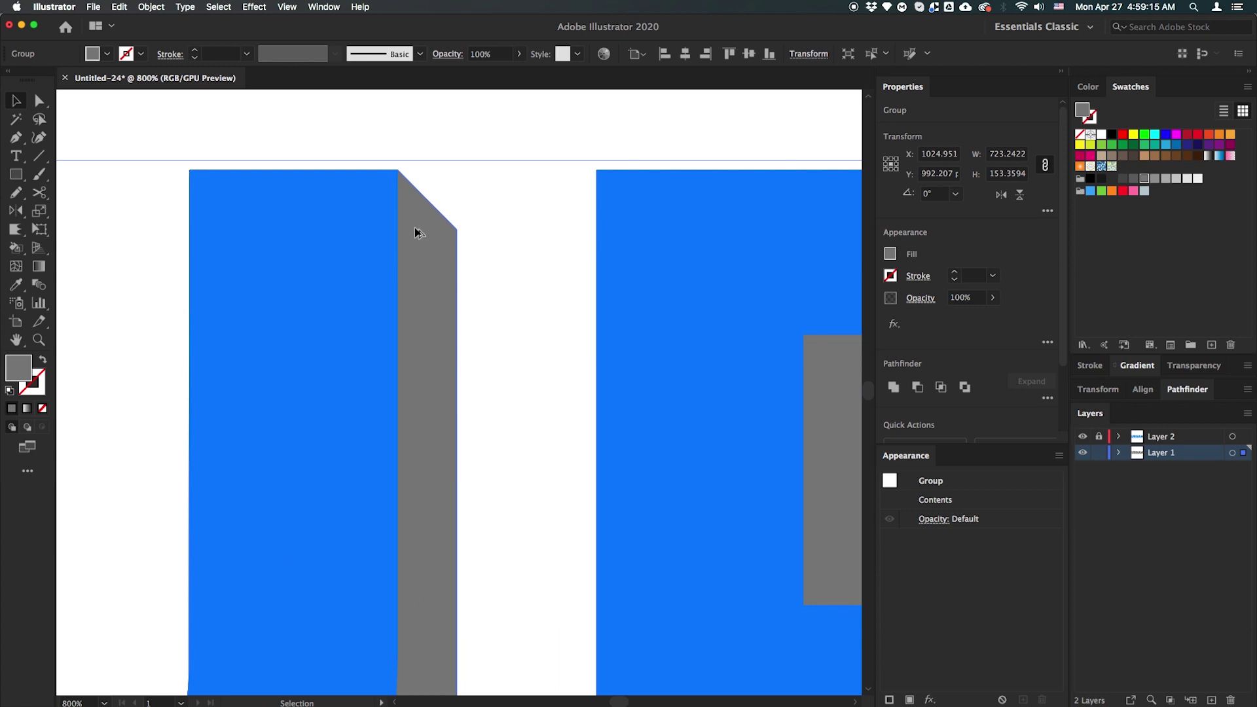
{"action": "left_click_drag", "start_coordinate": [416, 230], "coordinate": [446, 270]}
Send the shadow copy to the back and fill it with a darker grey
{"action": "scroll", "coordinate": [462, 226], "scroll_direction": "up", "scroll_amount": 4}
{"action": "scroll", "coordinate": [556, 276], "scroll_direction": "down", "scroll_amount": 7}
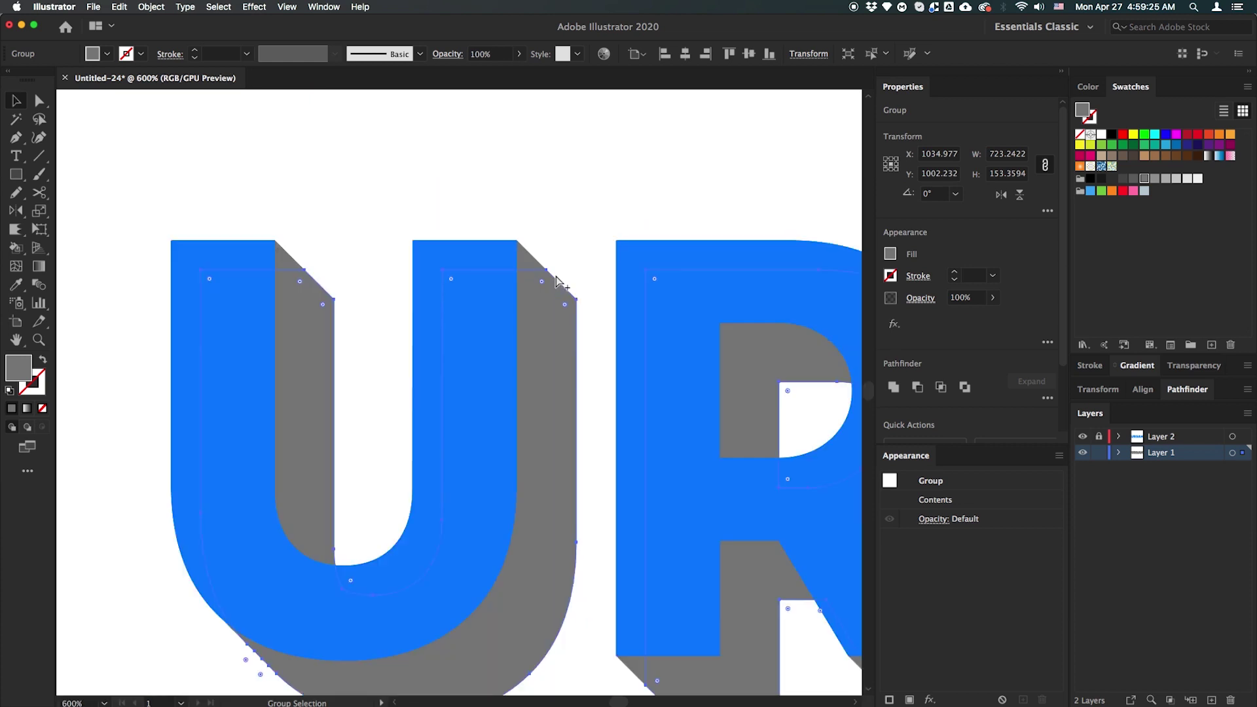
{"action": "scroll", "coordinate": [557, 282], "scroll_direction": "down", "scroll_amount": 2}
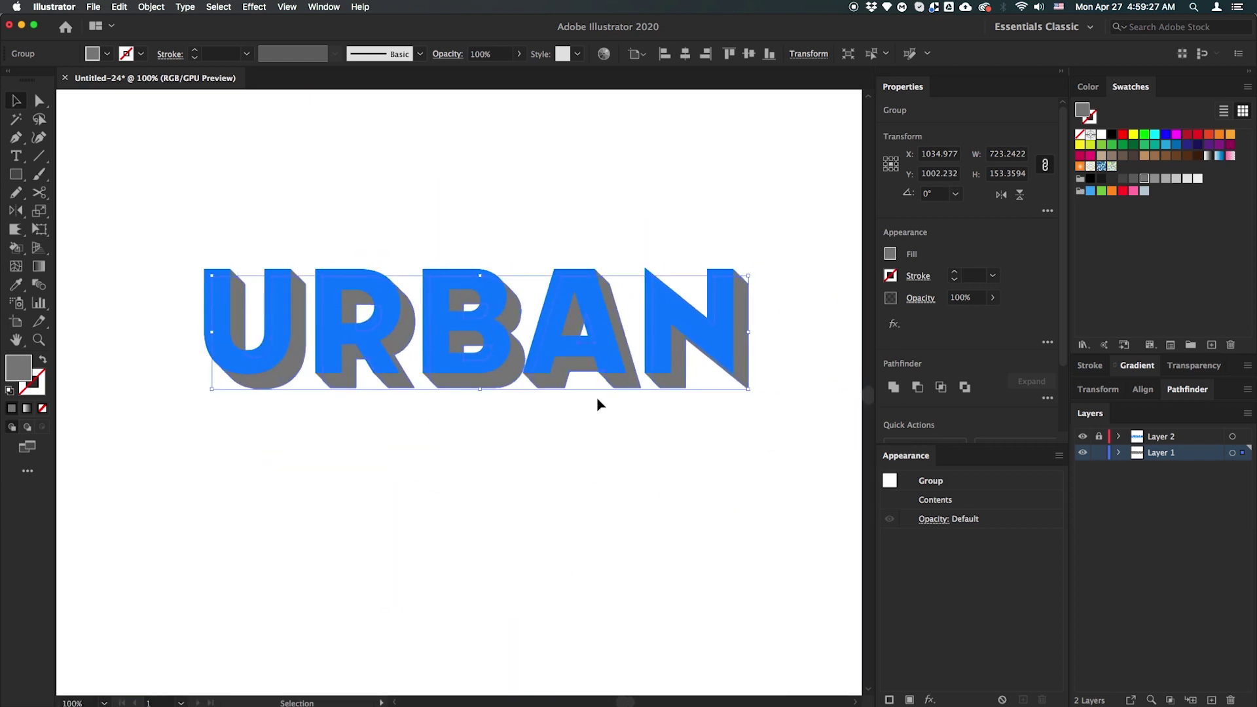
{"action": "right_click", "coordinate": [627, 383]}
{"action": "mouse_move", "coordinate": [671, 536]}
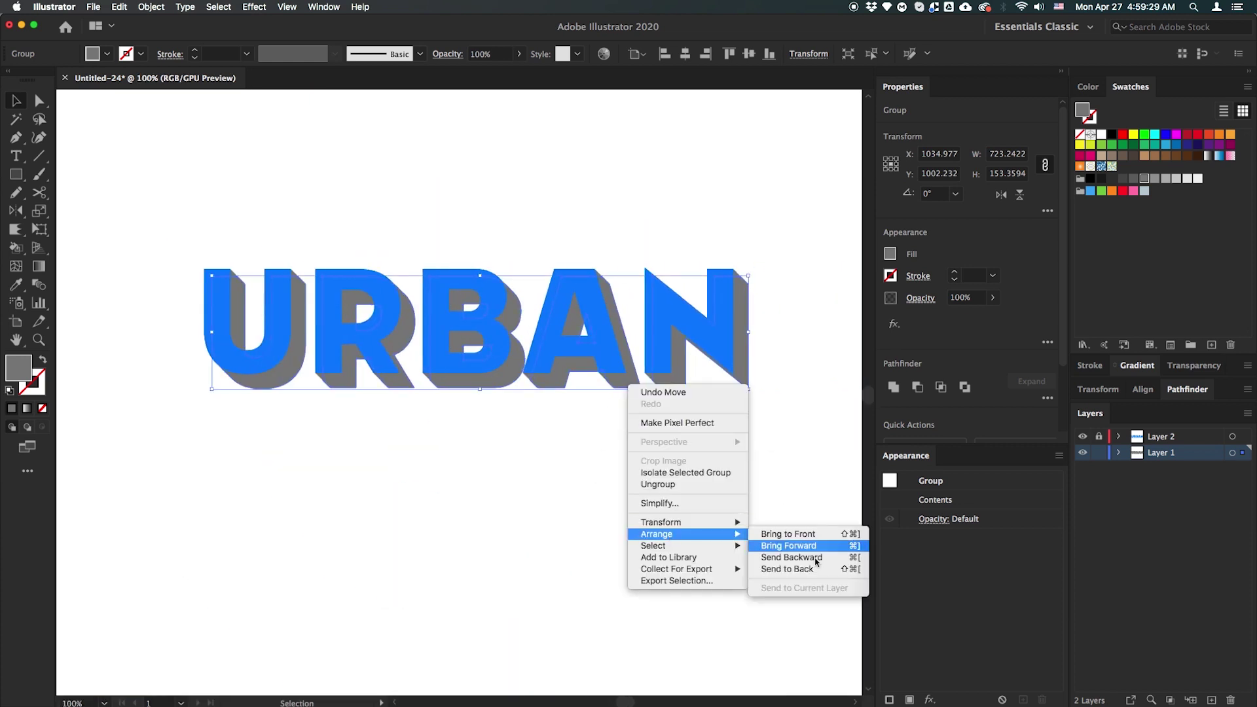
{"action": "left_click", "coordinate": [844, 575]}
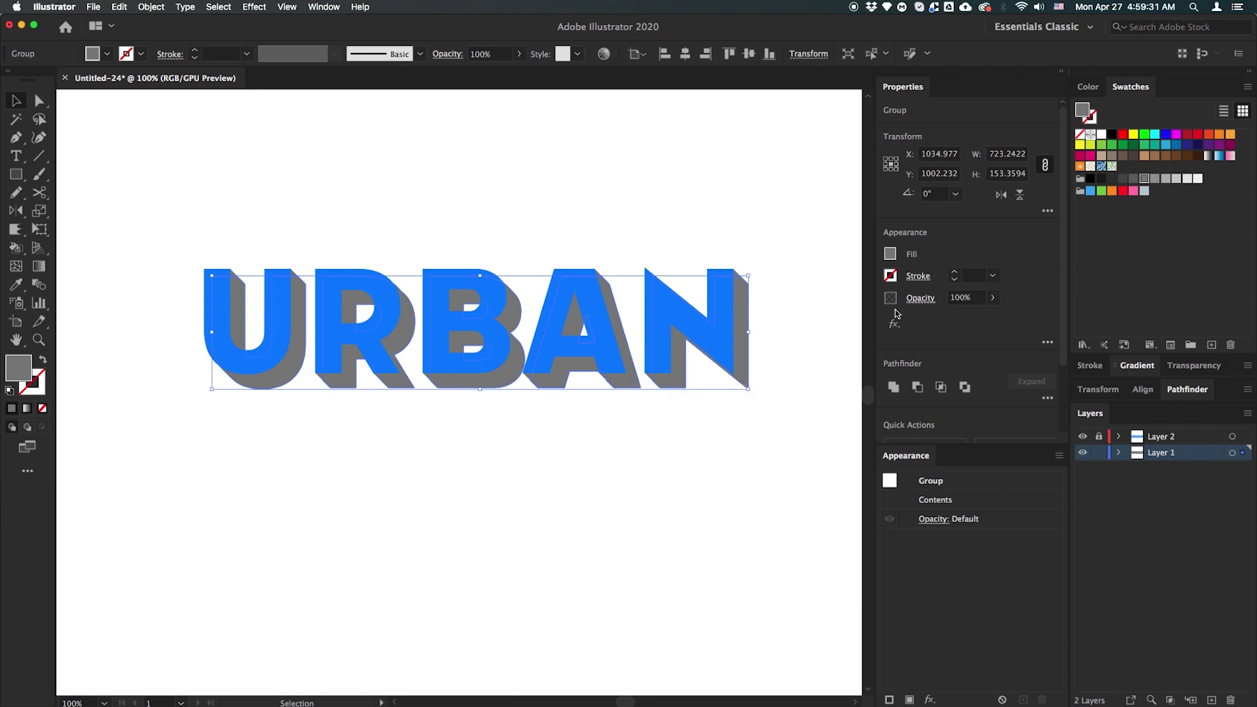
{"action": "left_click", "coordinate": [1124, 179]}
Zoom on the U's shadow corner and Alt-drag another shadow copy down-right
{"action": "left_click", "coordinate": [716, 438]}
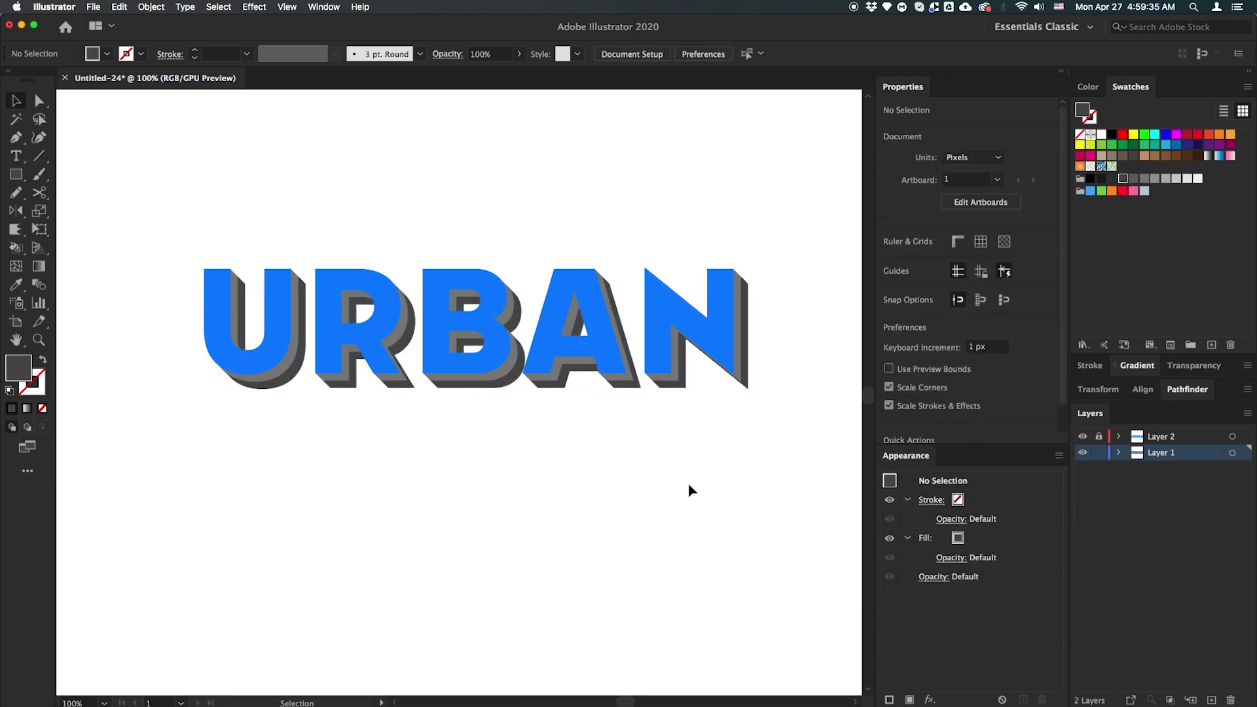
{"action": "left_click_drag", "start_coordinate": [583, 447], "coordinate": [598, 482]}
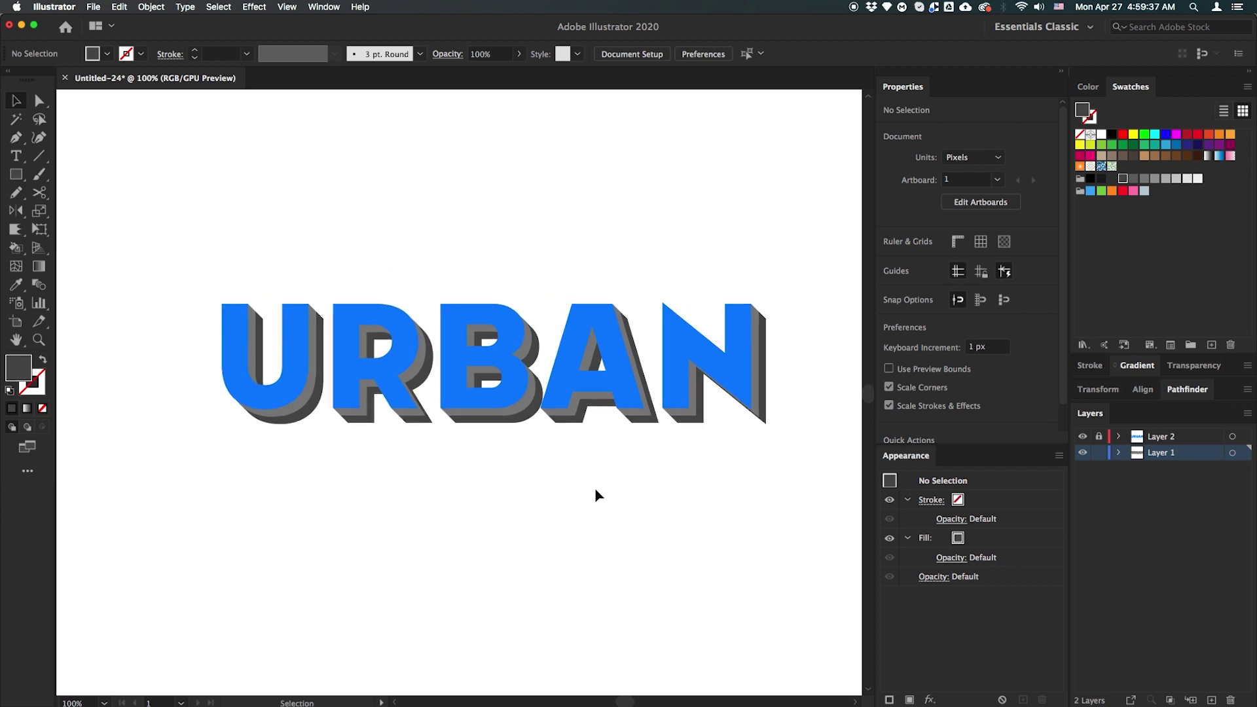
{"action": "key", "text": "z"}
{"action": "left_click_drag", "start_coordinate": [685, 462], "coordinate": [742, 473]}
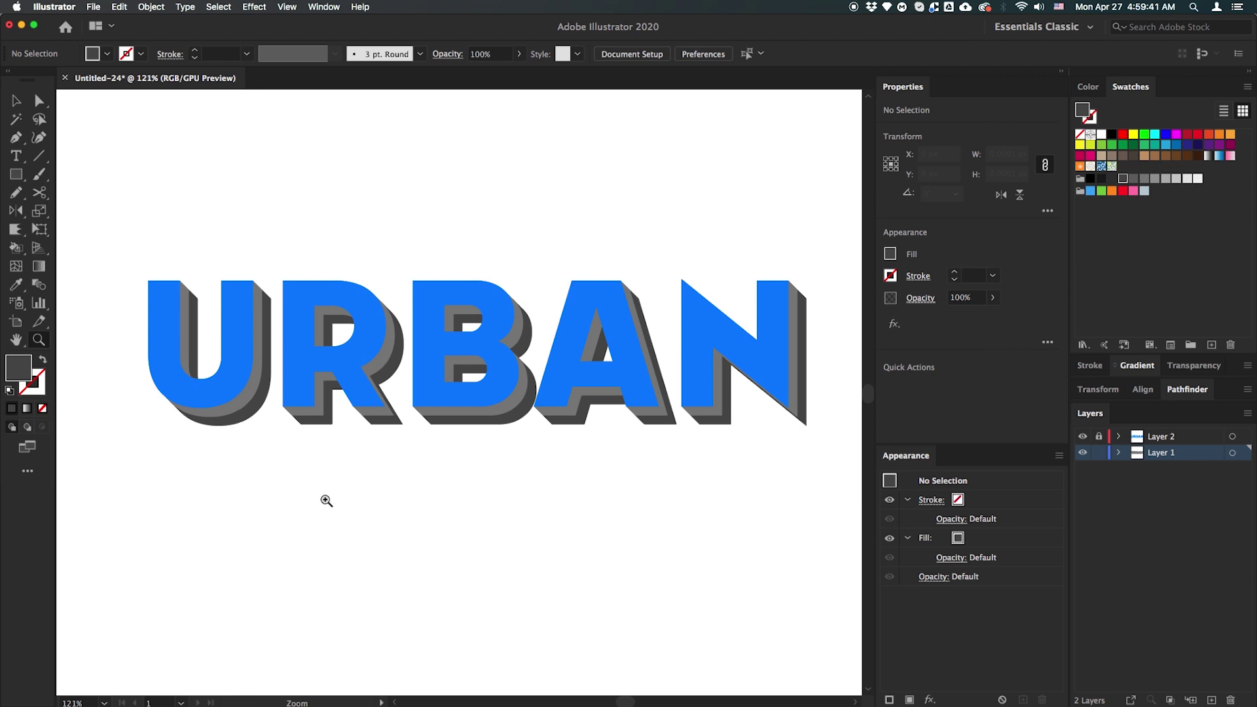
{"action": "key", "text": "v"}
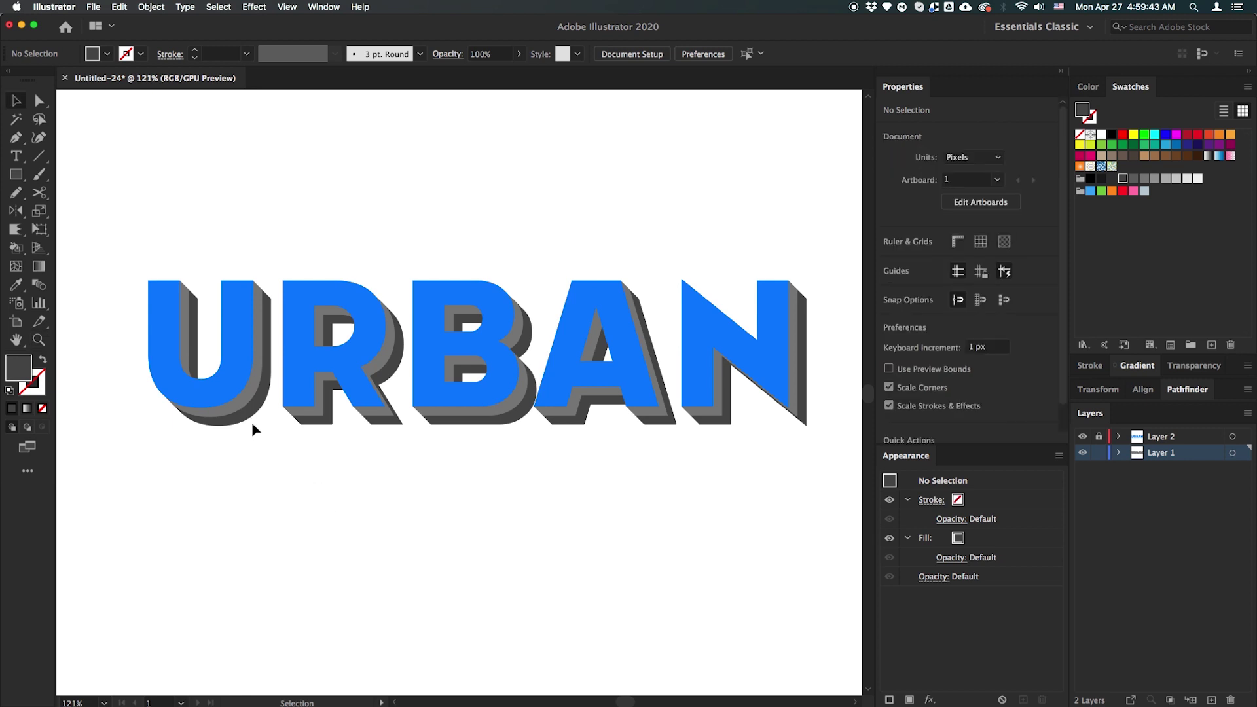
{"action": "left_click", "coordinate": [237, 402]}
{"action": "key", "text": "z"}
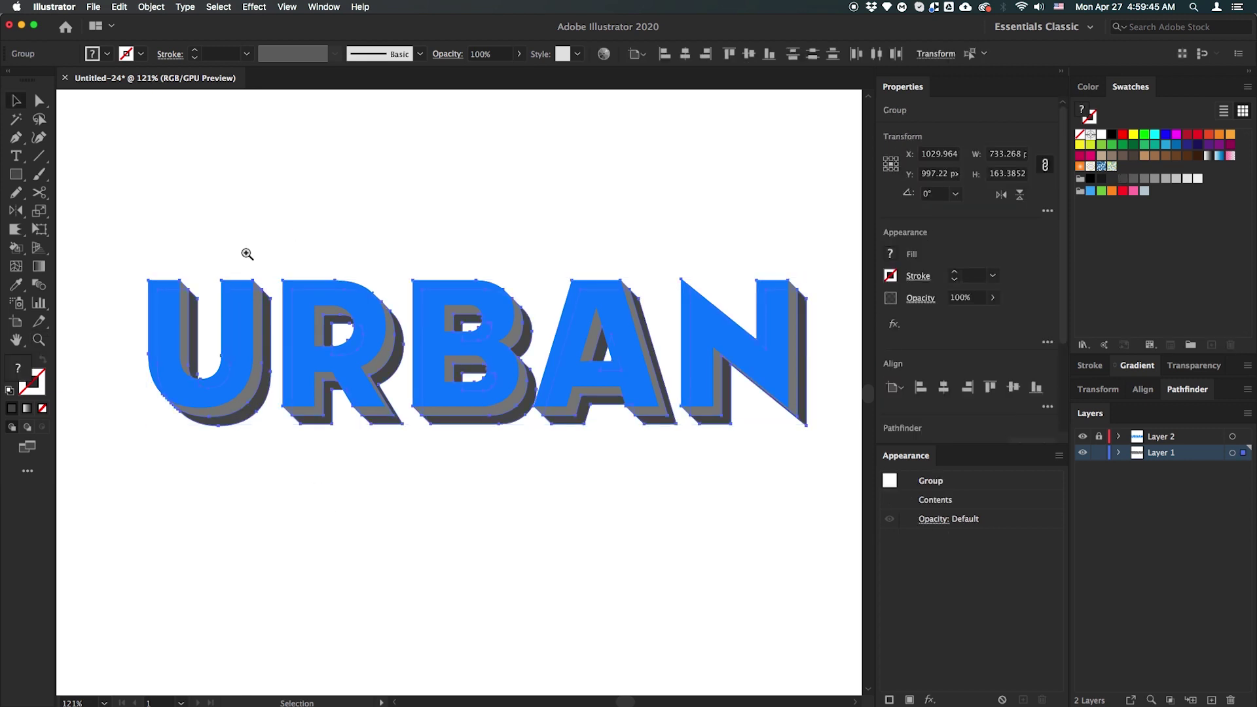
{"action": "left_click_drag", "start_coordinate": [247, 256], "coordinate": [587, 346]}
{"action": "left_click_drag", "start_coordinate": [451, 378], "coordinate": [388, 277]}
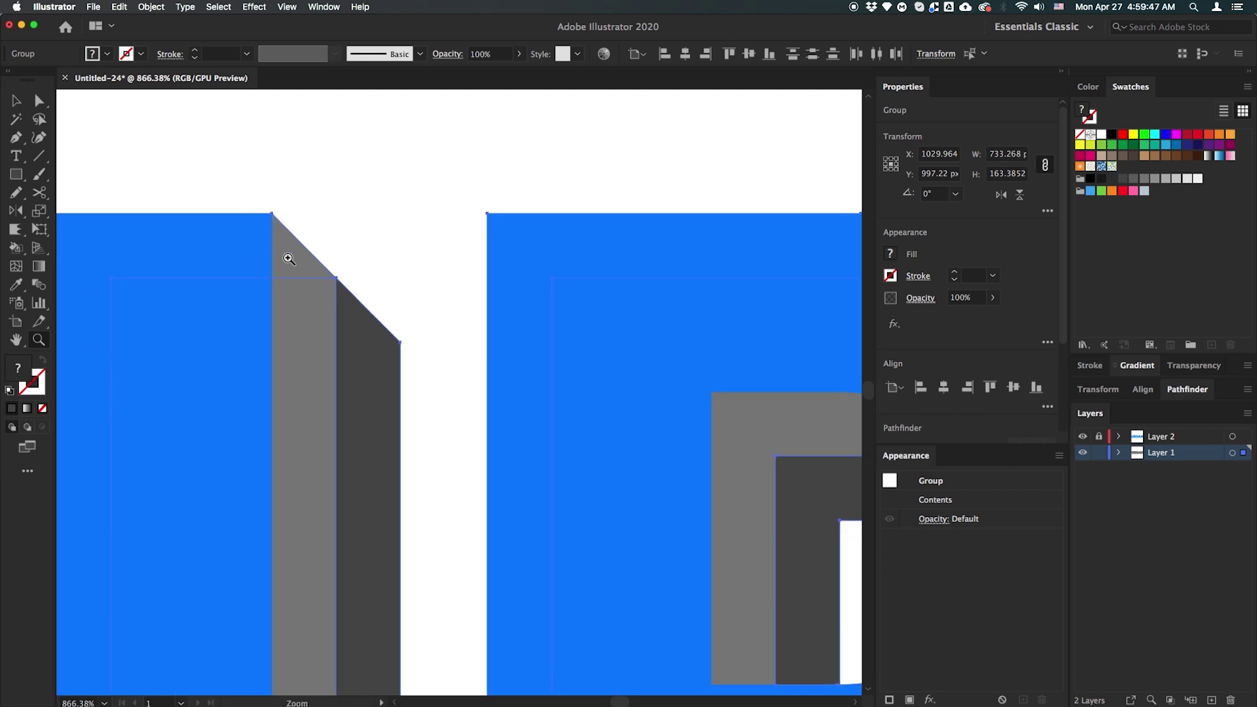
{"action": "key", "text": "v"}
{"action": "left_click_drag", "start_coordinate": [283, 250], "coordinate": [334, 290]}
Send the new shadow copy to the back of the stack
{"action": "scroll", "coordinate": [414, 366], "scroll_direction": "up", "scroll_amount": 2}
{"action": "scroll", "coordinate": [414, 367], "scroll_direction": "up", "scroll_amount": 3}
{"action": "scroll", "coordinate": [462, 288], "scroll_direction": "down", "scroll_amount": 14}
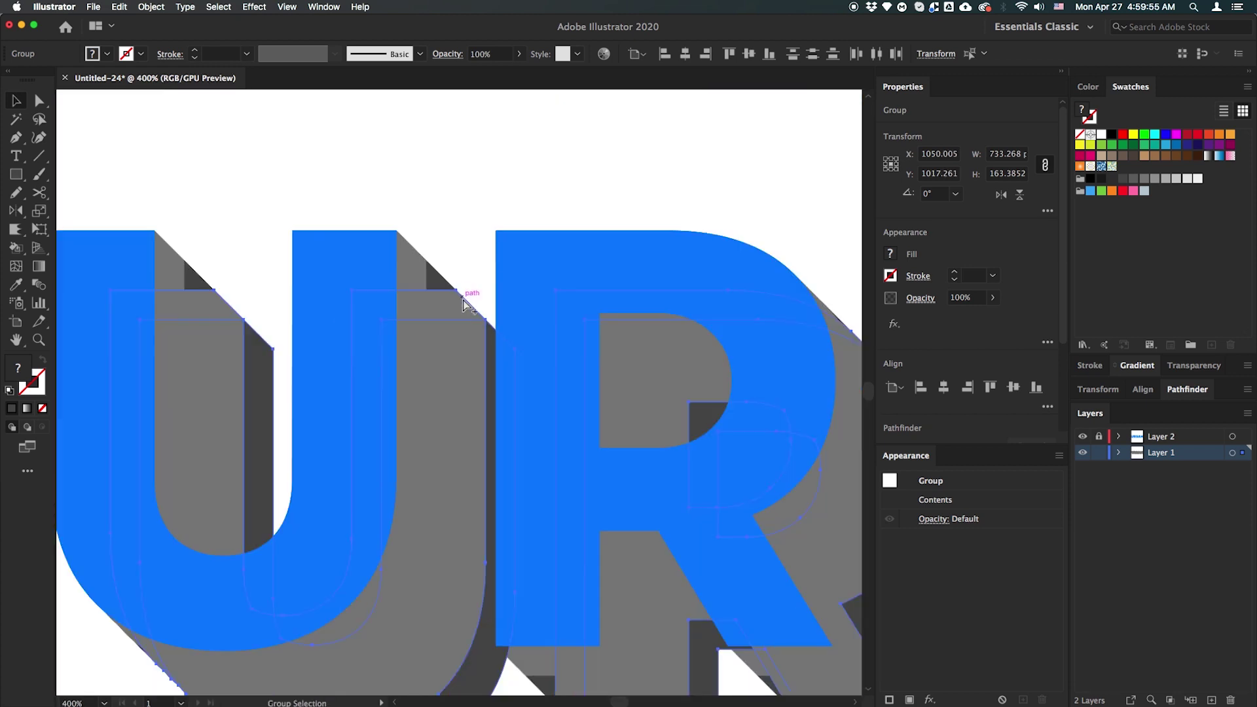
{"action": "scroll", "coordinate": [461, 305], "scroll_direction": "up", "scroll_amount": 3}
{"action": "right_click", "coordinate": [442, 396]}
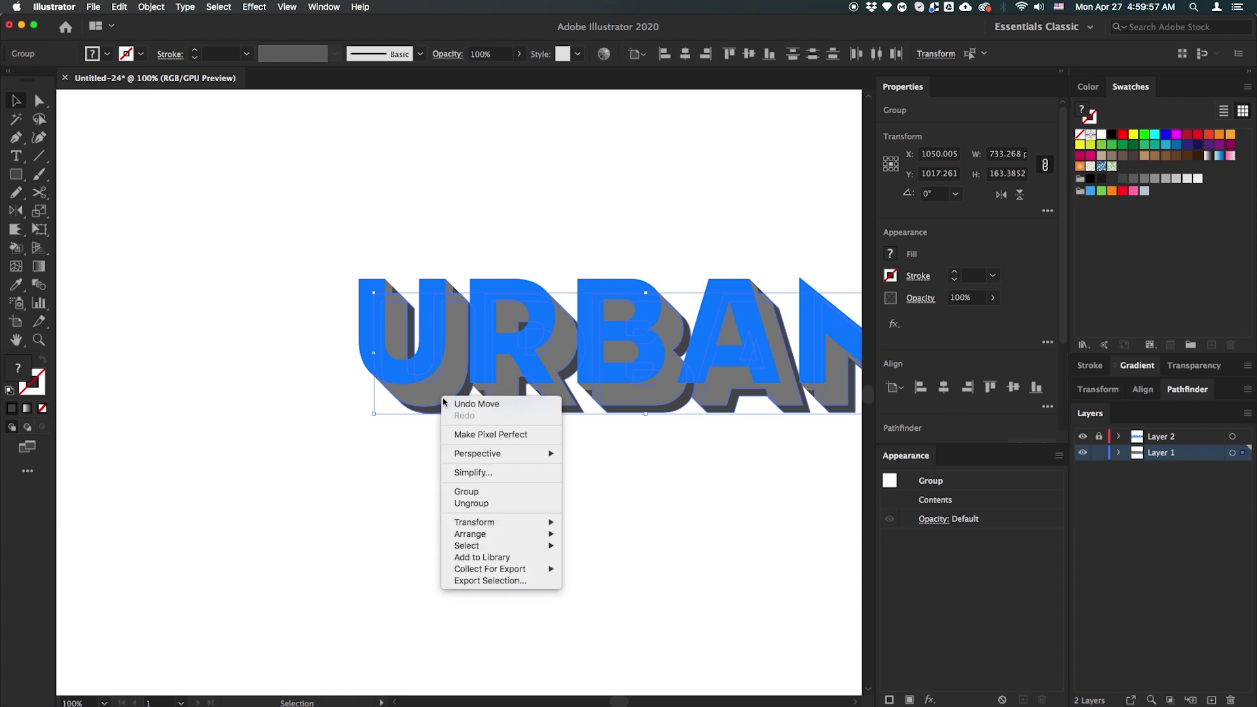
{"action": "mouse_move", "coordinate": [477, 534]}
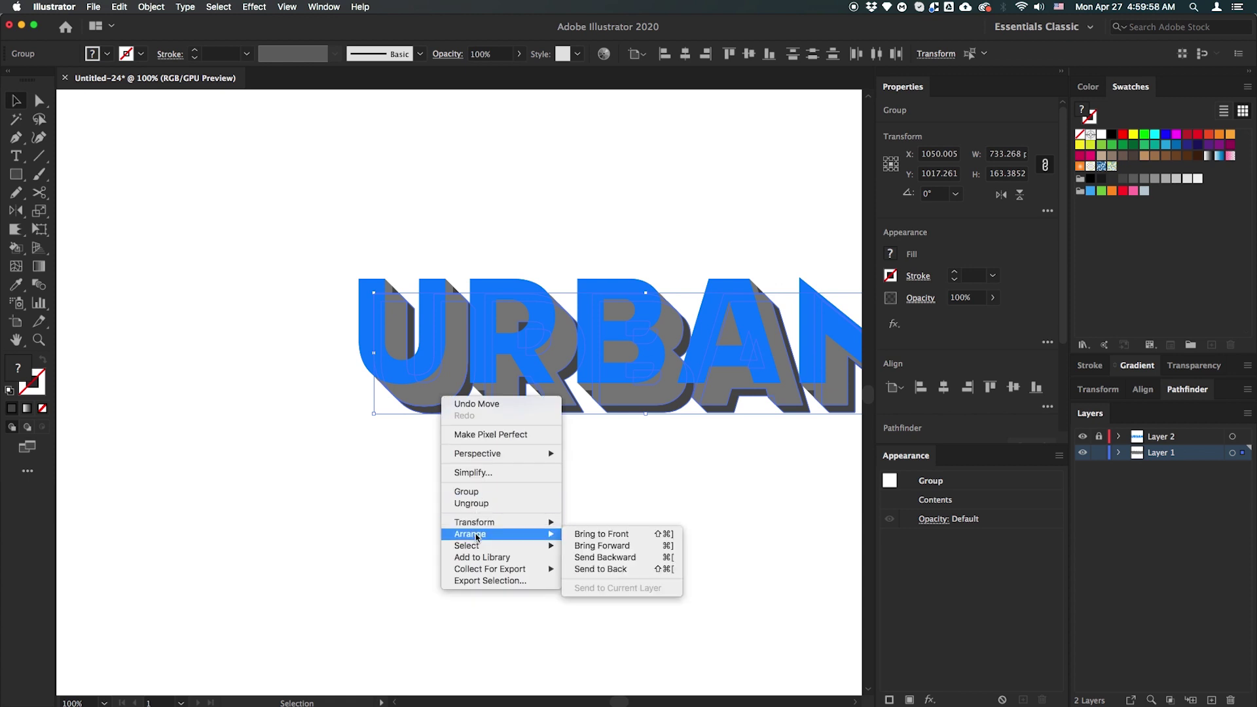
{"action": "left_click", "coordinate": [613, 569]}
Unite the stacked shadow pieces in Pathfinder and fill them dark charcoal
{"action": "scroll", "coordinate": [411, 439], "scroll_direction": "right", "scroll_amount": 6}
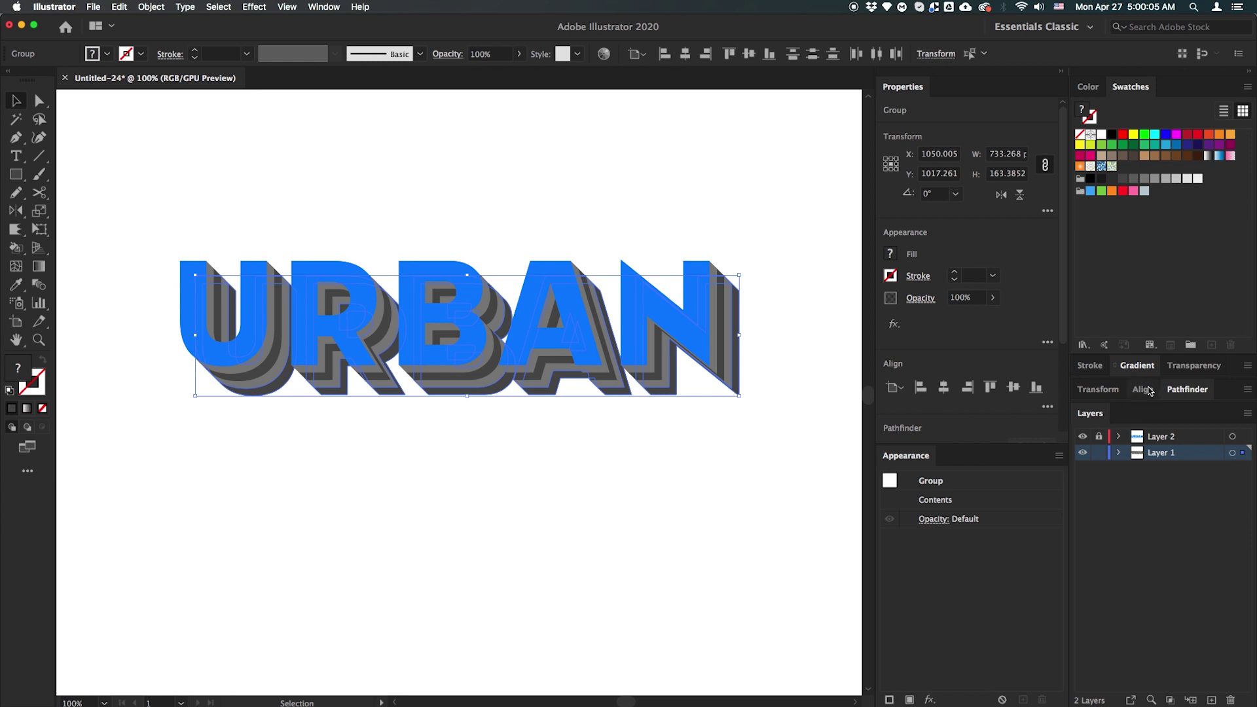
{"action": "left_click", "coordinate": [1185, 390]}
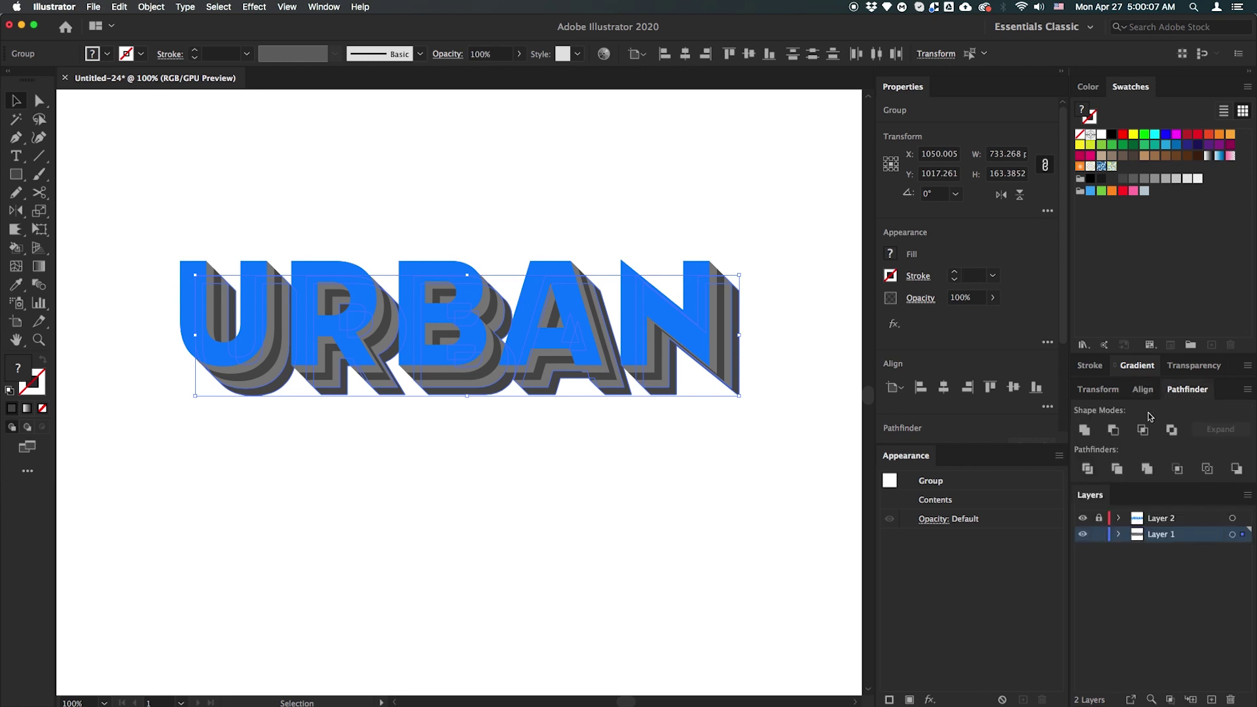
{"action": "left_click", "coordinate": [1082, 432]}
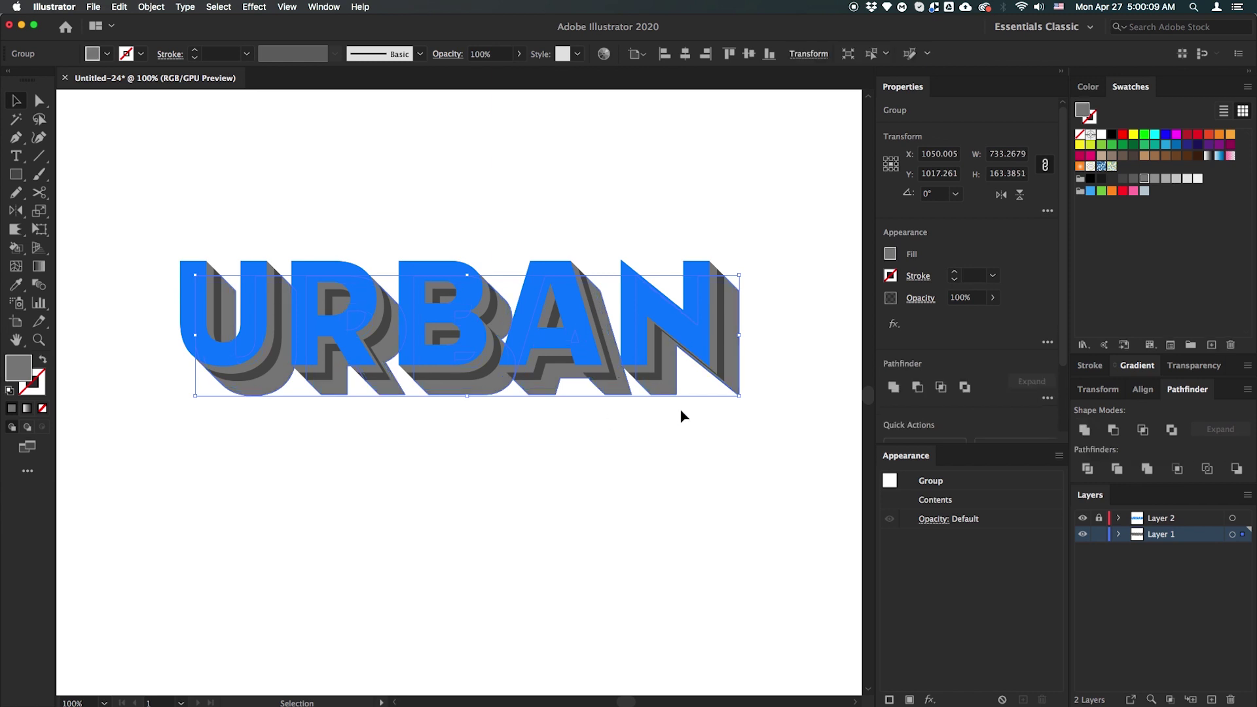
{"action": "left_click", "coordinate": [1112, 180]}
Copy the blue URBAN letters and paste the copy directly on top
{"action": "left_click", "coordinate": [734, 595]}
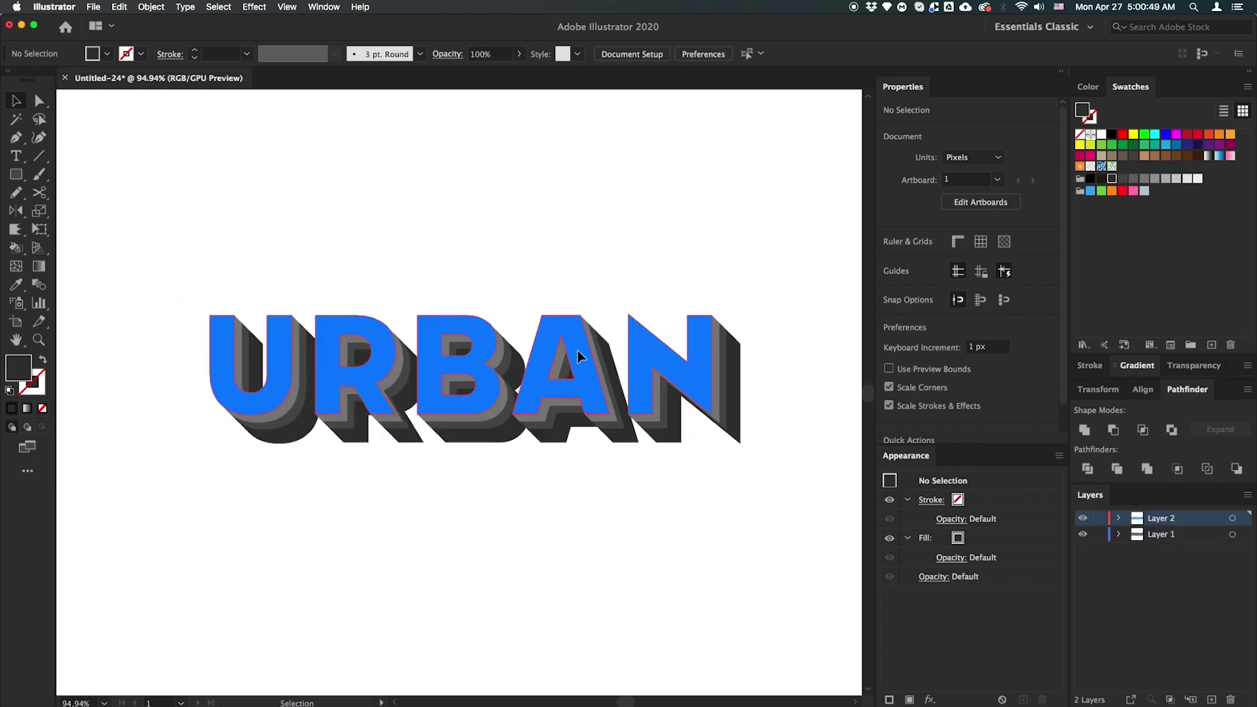
{"action": "left_click", "coordinate": [590, 360]}
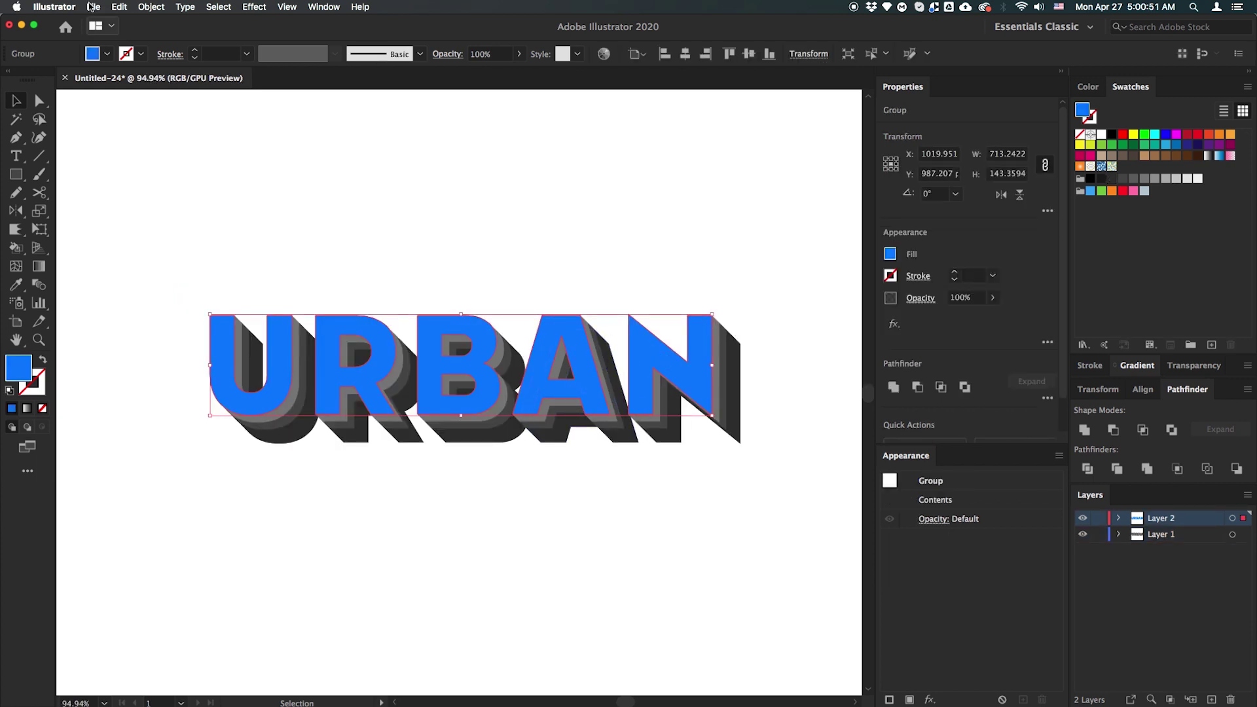
{"action": "left_click", "coordinate": [119, 6]}
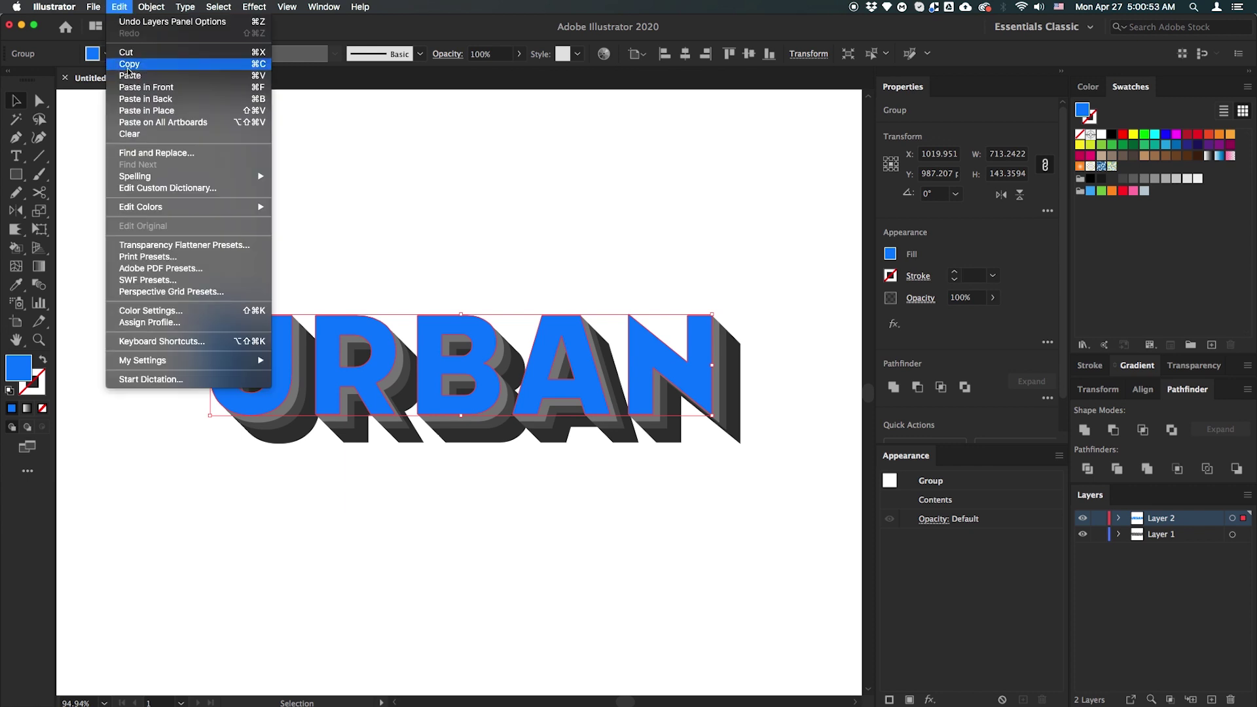
{"action": "left_click", "coordinate": [126, 63]}
{"action": "left_click", "coordinate": [119, 6]}
{"action": "left_click", "coordinate": [125, 87]}
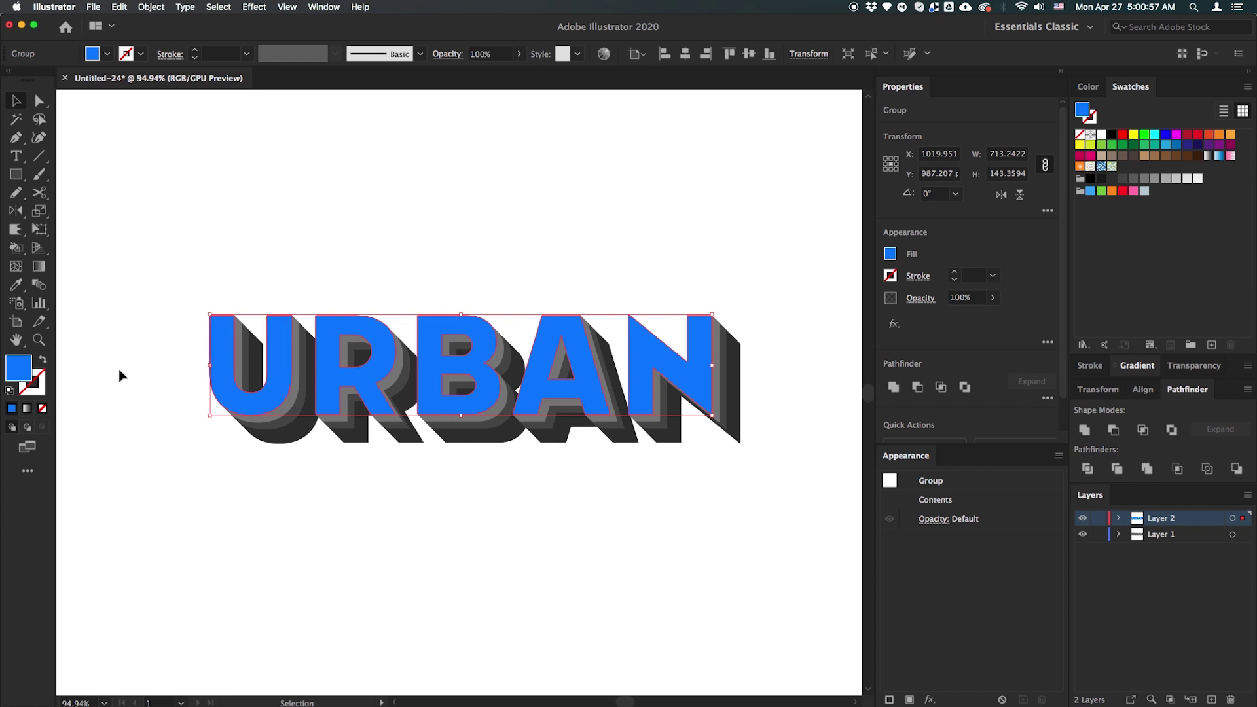
Give the pasted letters no fill and a white 2 pt stroke
{"action": "left_click", "coordinate": [42, 360]}
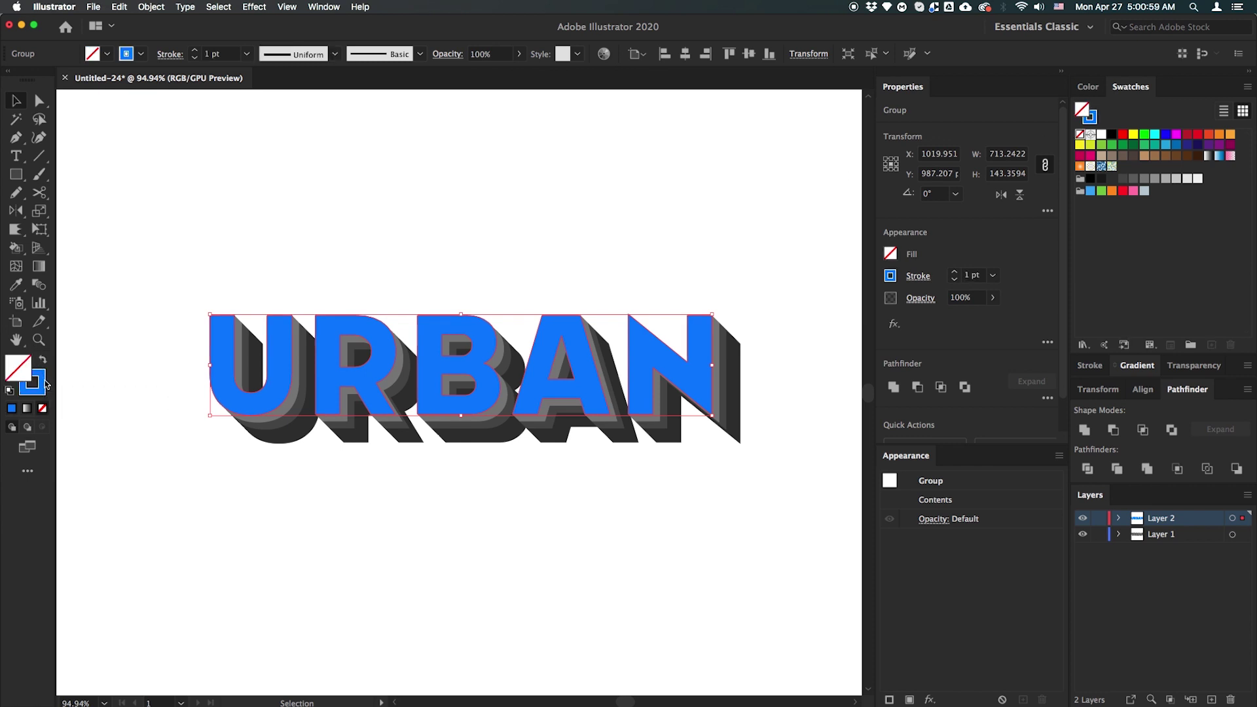
{"action": "left_click", "coordinate": [44, 385]}
{"action": "left_click", "coordinate": [1102, 190]}
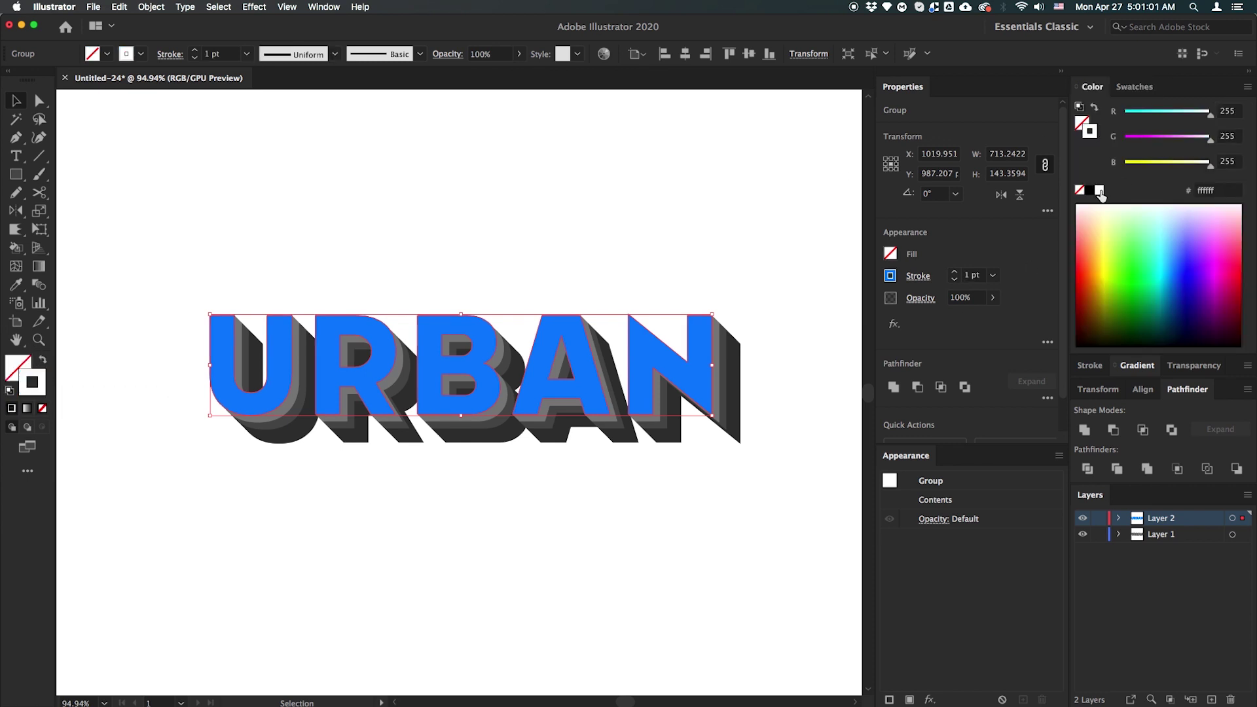
{"action": "left_click", "coordinate": [975, 279]}
{"action": "type", "text": "3"}
{"action": "key", "text": "Return"}
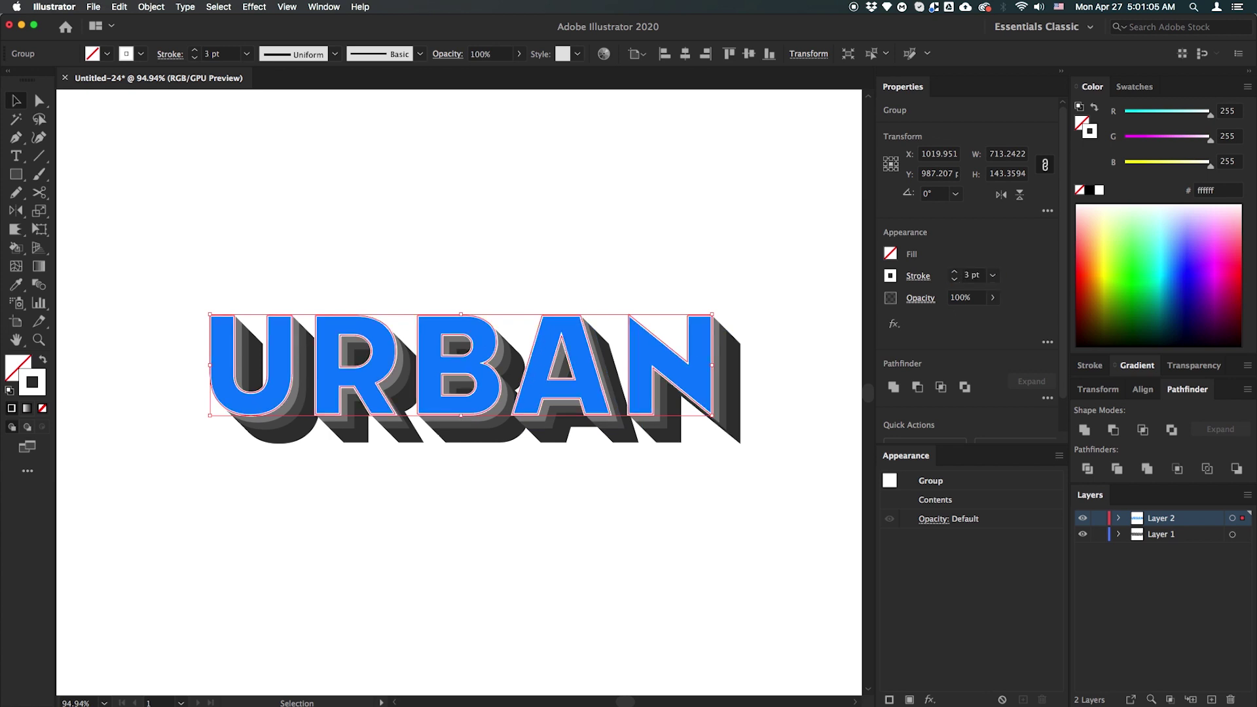
{"action": "left_click", "coordinate": [955, 280]}
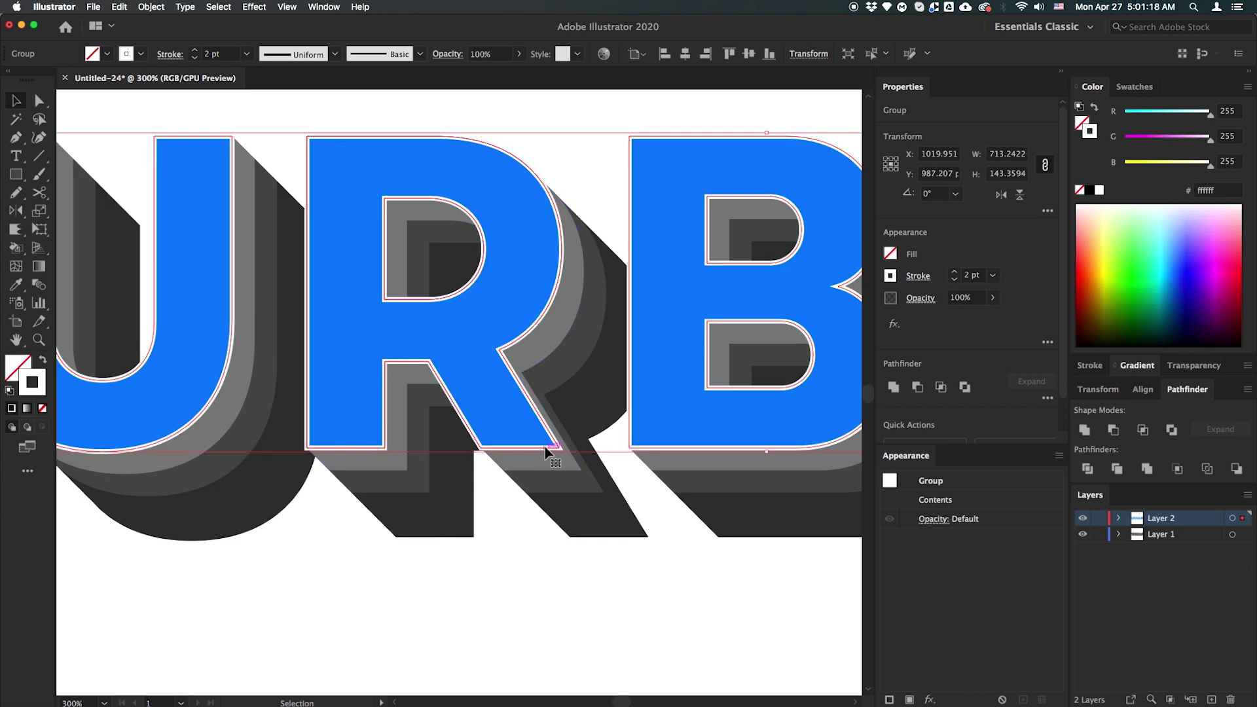
Offset the white outline copy slightly up-left with arrow-key nudges
{"action": "left_click_drag", "start_coordinate": [544, 450], "coordinate": [524, 441]}
{"action": "key", "text": "Down"}
{"action": "key", "text": "Down"}
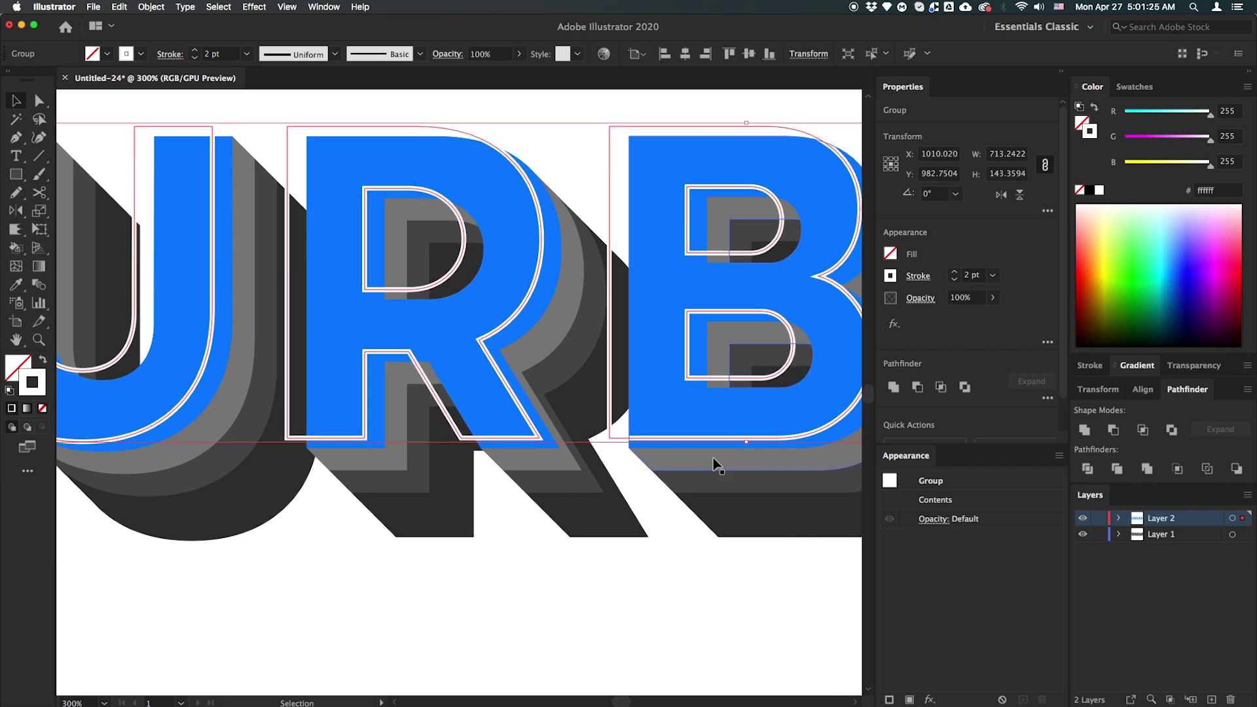
{"action": "key", "text": "Left"}
{"action": "key", "text": "Up"}
{"action": "key", "text": "Left"}
{"action": "key", "text": "Right"}
{"action": "key", "text": "Right"}
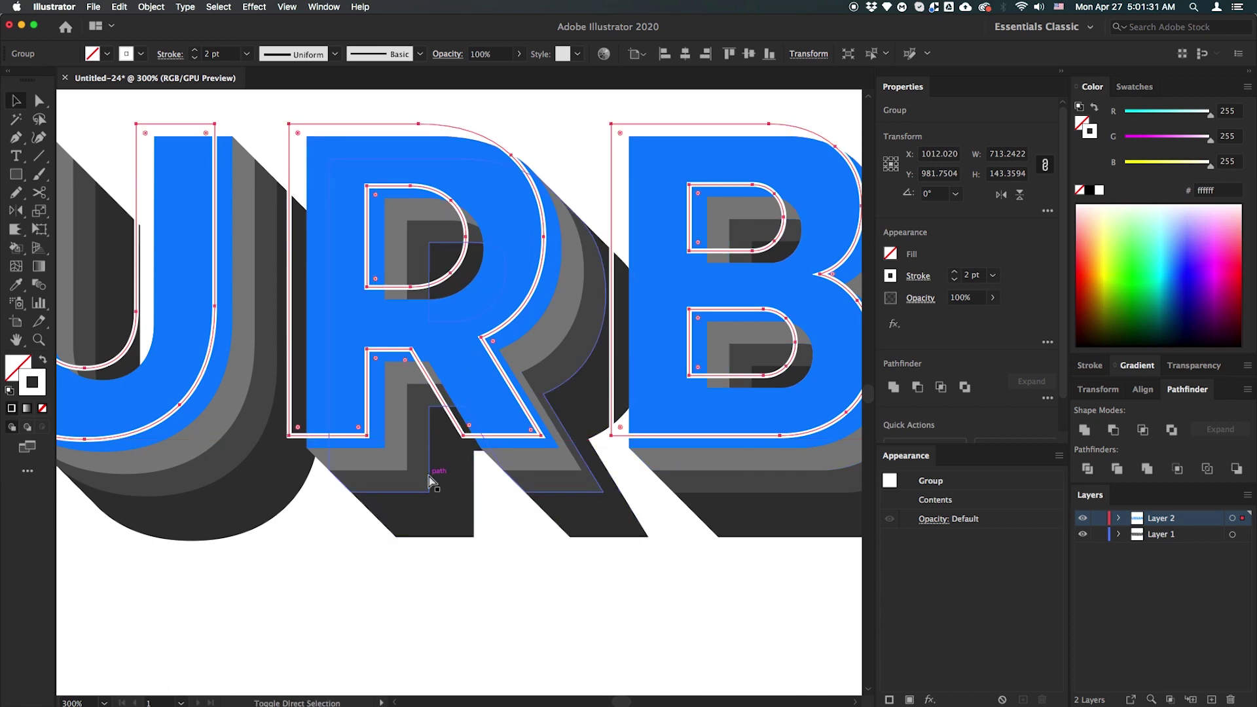
Deselect, zoom out from the letters, and hide the panels for a clean view
{"action": "left_click", "coordinate": [427, 606]}
{"action": "key", "text": "z"}
{"action": "left_click_drag", "start_coordinate": [426, 614], "coordinate": [349, 612]}
{"action": "left_click_drag", "start_coordinate": [593, 571], "coordinate": [501, 427]}
{"action": "key", "text": "Tab"}
Draw a 2000 × 2000 px square covering the whole artboard
{"action": "left_click_drag", "start_coordinate": [682, 455], "coordinate": [557, 442]}
{"action": "left_click_drag", "start_coordinate": [571, 438], "coordinate": [717, 422]}
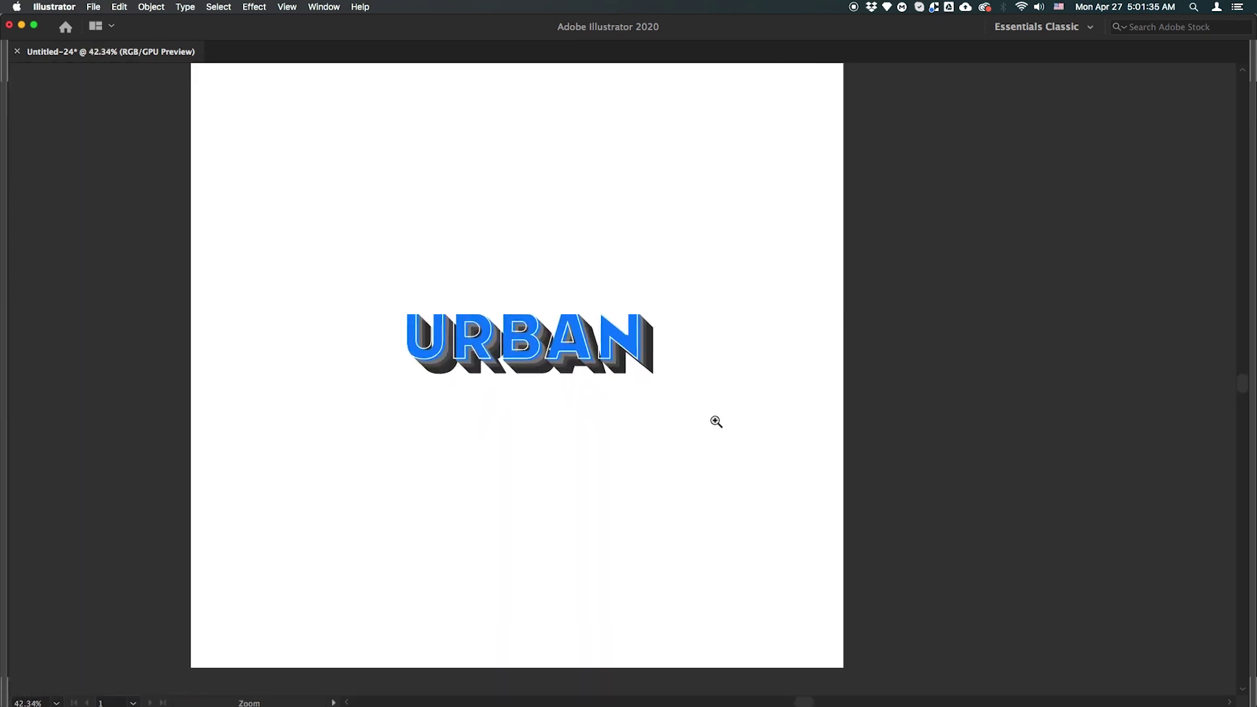
{"action": "scroll", "coordinate": [717, 422], "scroll_direction": "up", "scroll_amount": 1}
{"action": "scroll", "coordinate": [749, 446], "scroll_direction": "down", "scroll_amount": 2}
{"action": "key", "text": "m"}
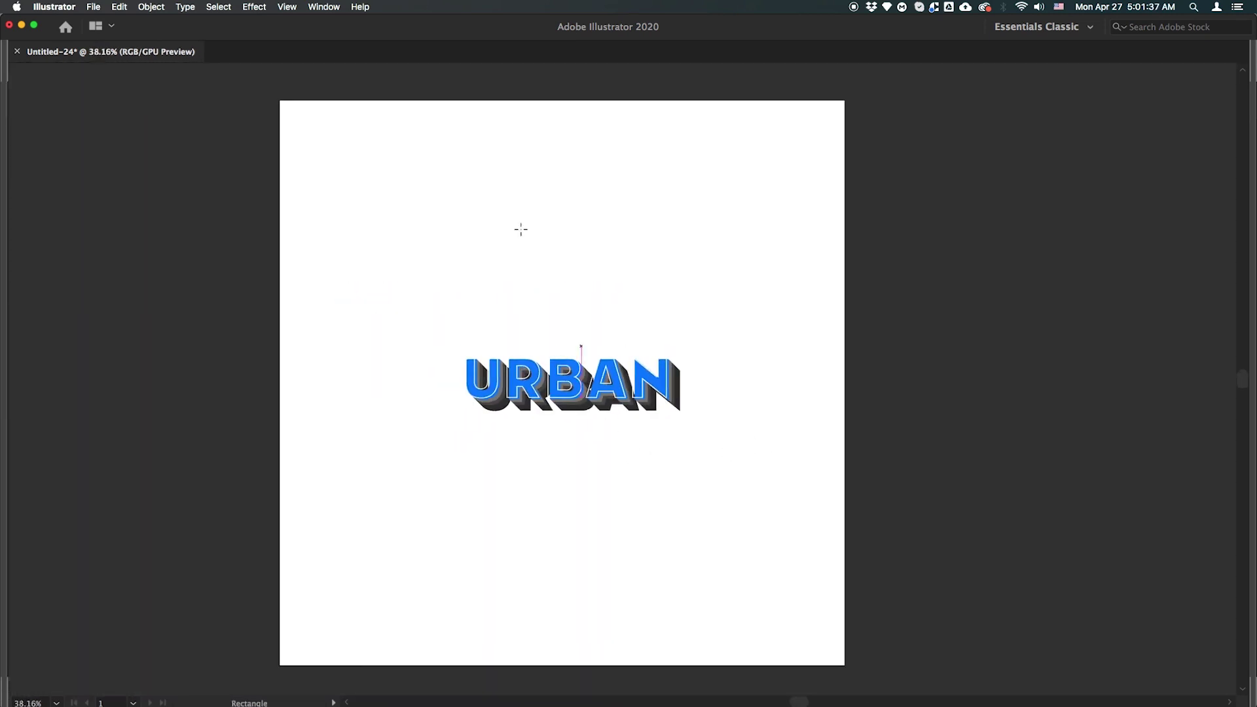
{"action": "left_click_drag", "start_coordinate": [280, 101], "coordinate": [845, 668]}
Move the square onto Layer 1 and give it a white fill with no stroke
{"action": "key", "text": "Tab"}
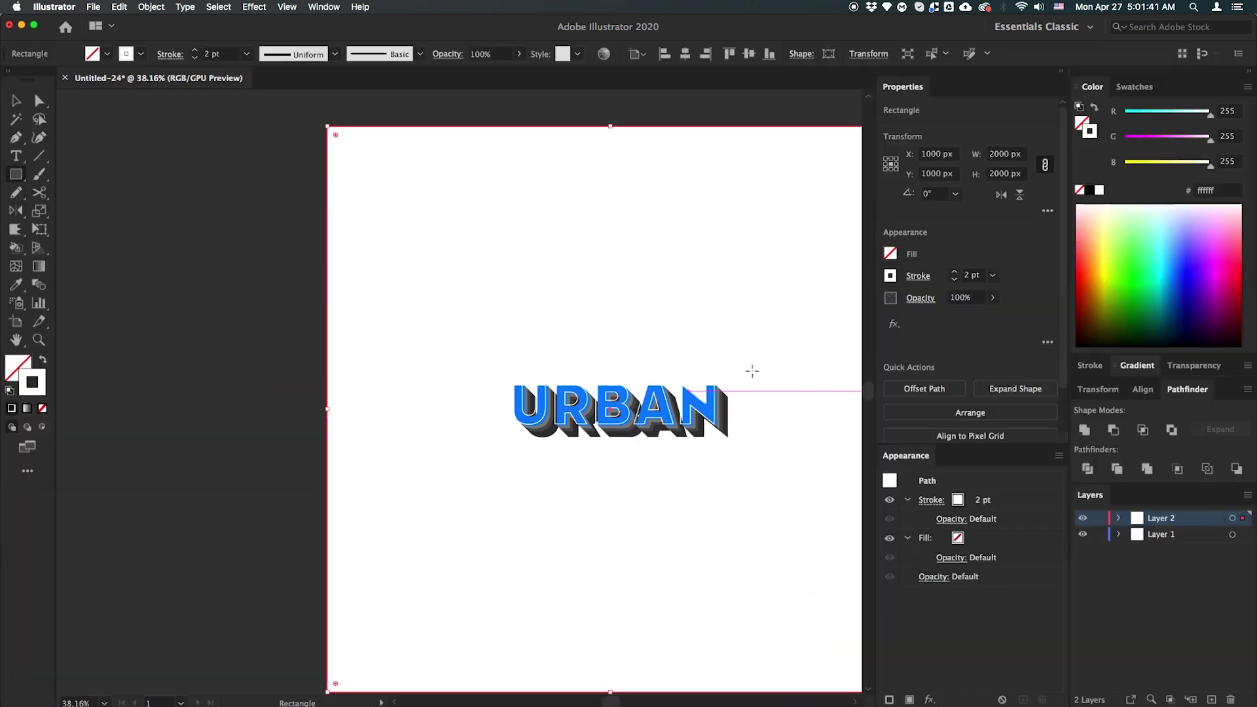
{"action": "left_click_drag", "start_coordinate": [632, 441], "coordinate": [522, 391]}
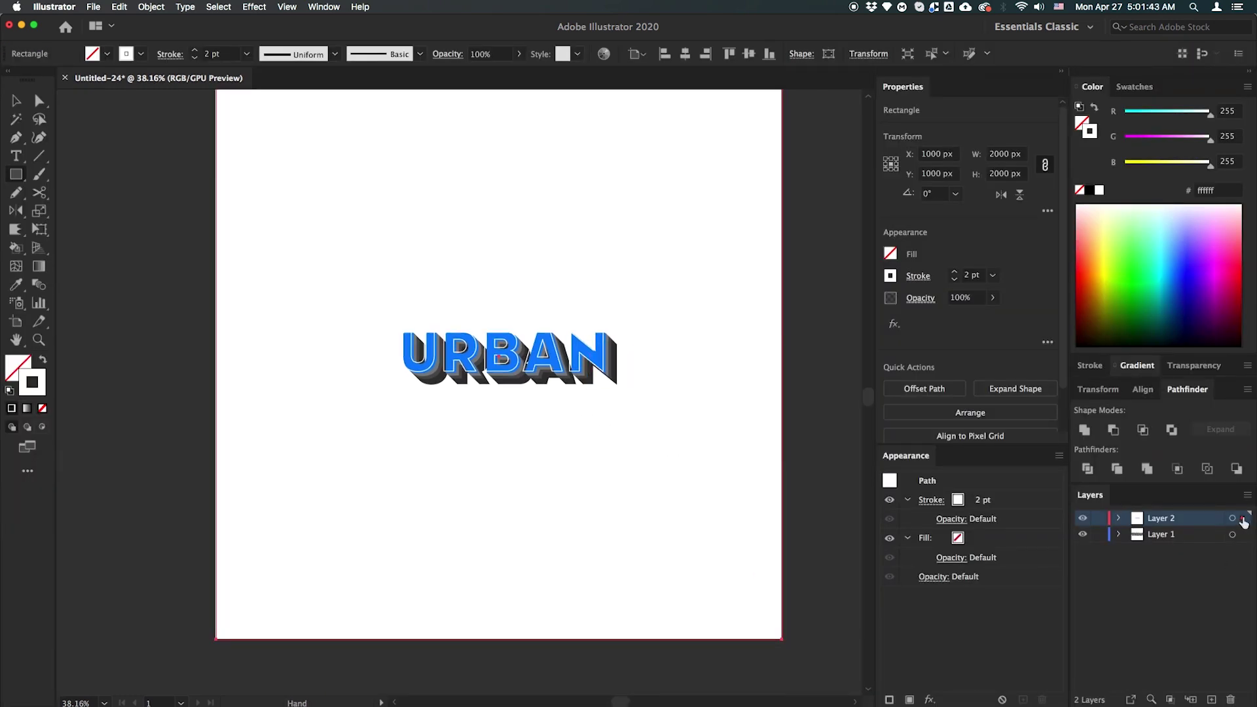
{"action": "left_click_drag", "start_coordinate": [1244, 538], "coordinate": [1243, 536]}
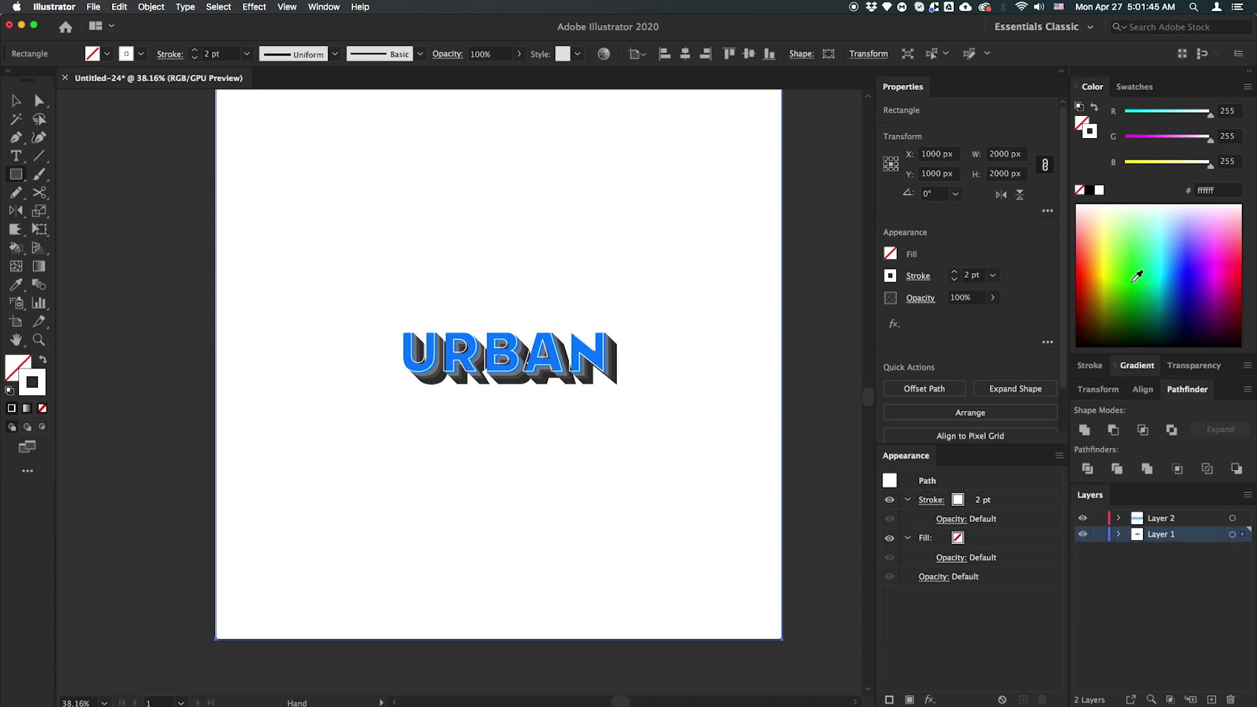
{"action": "left_click", "coordinate": [1095, 107]}
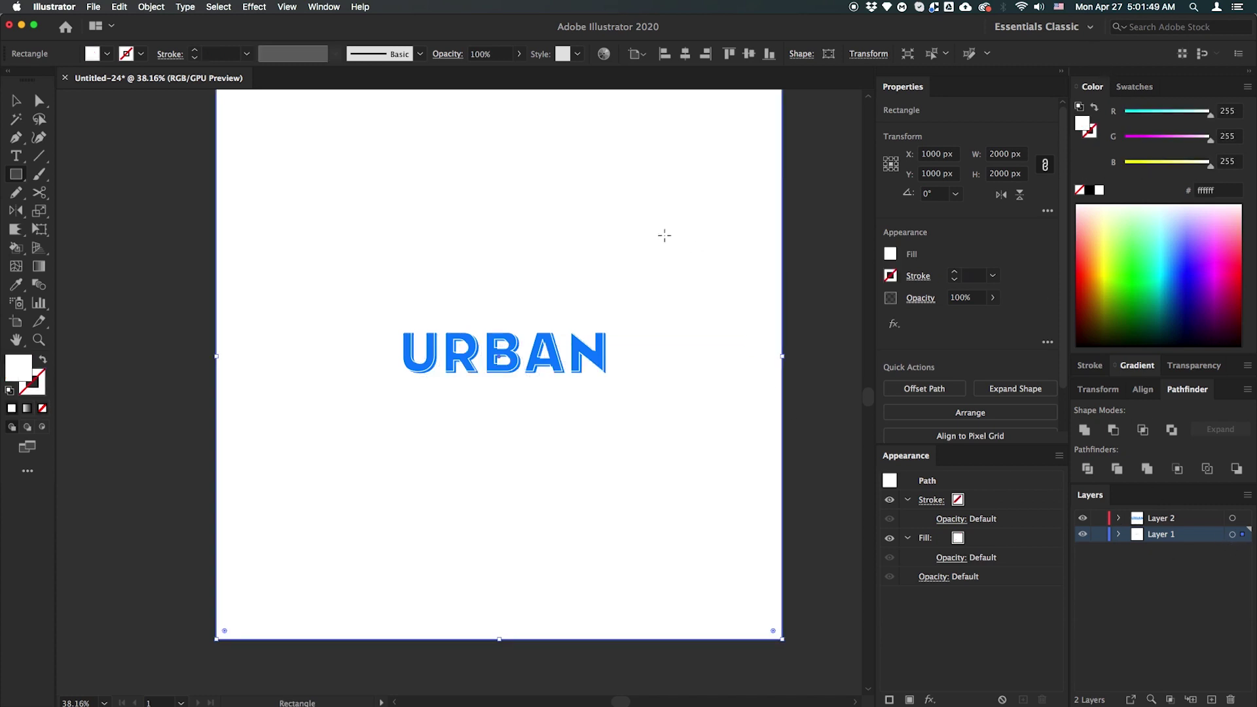
Restore the square's white fill with no stroke, then fill it with the orange swatch
{"action": "key", "text": "v"}
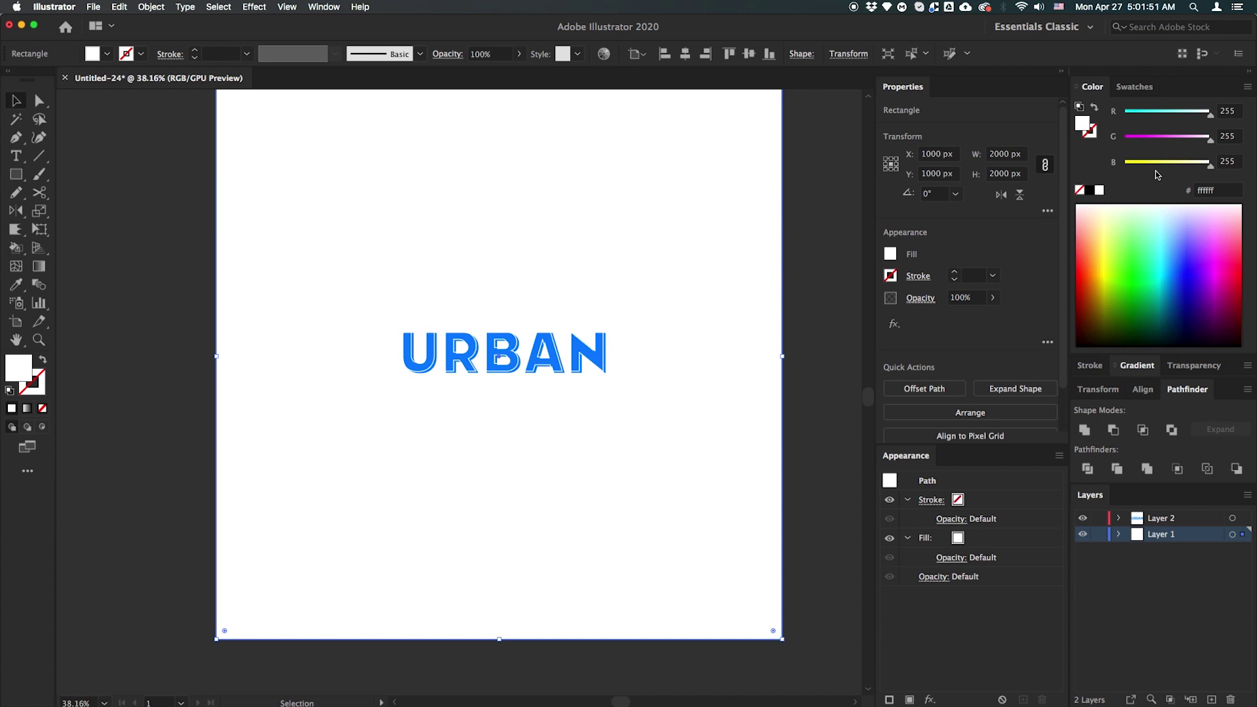
{"action": "key", "text": "shift+x"}
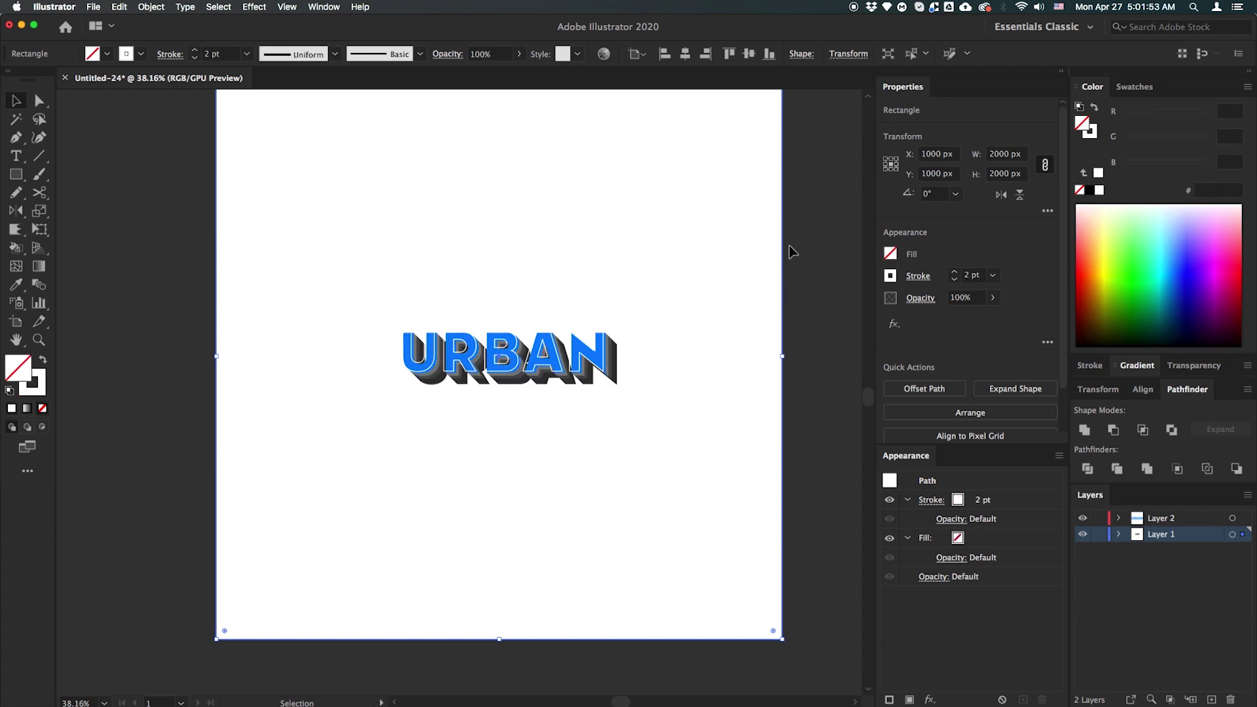
{"action": "left_click", "coordinate": [1096, 109]}
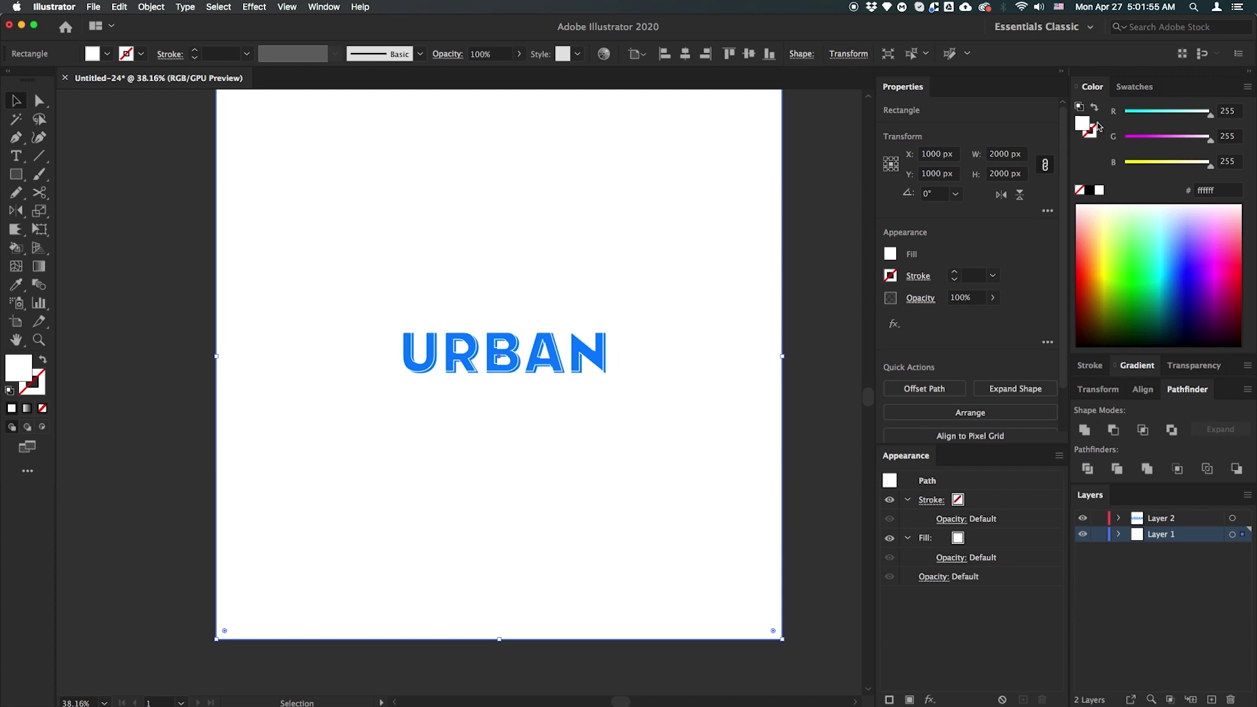
{"action": "left_click", "coordinate": [1134, 86]}
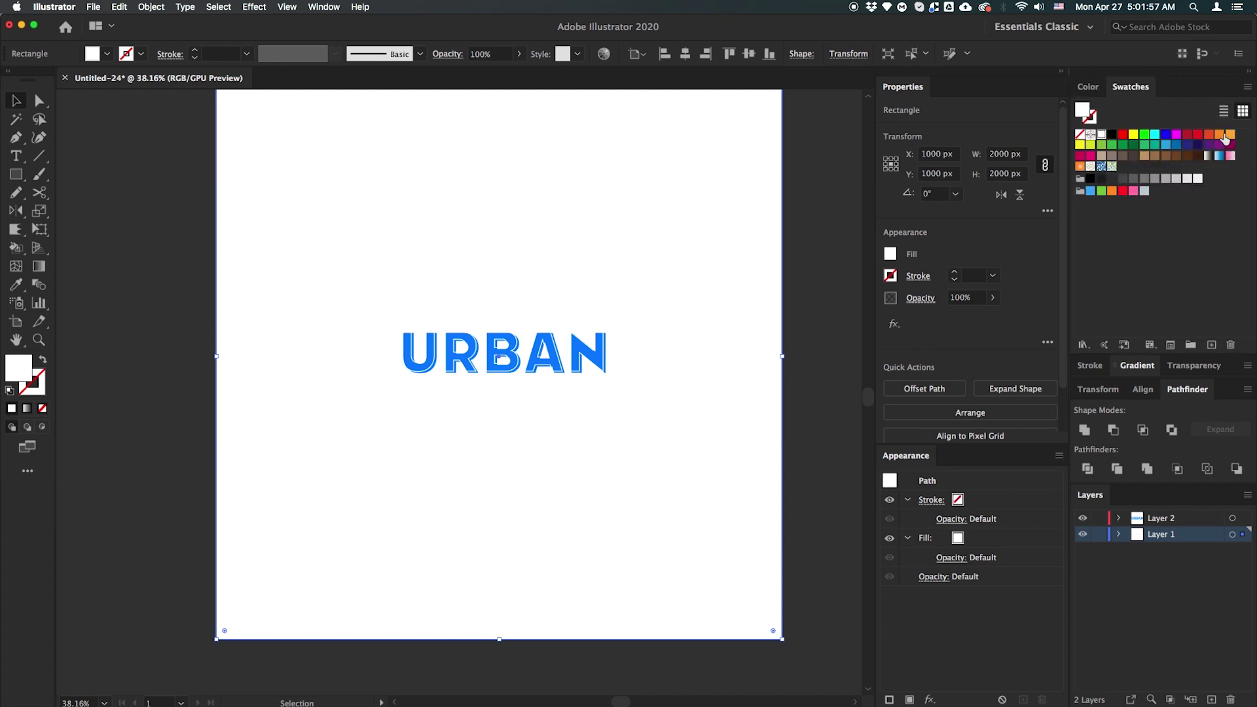
{"action": "left_click", "coordinate": [1222, 135]}
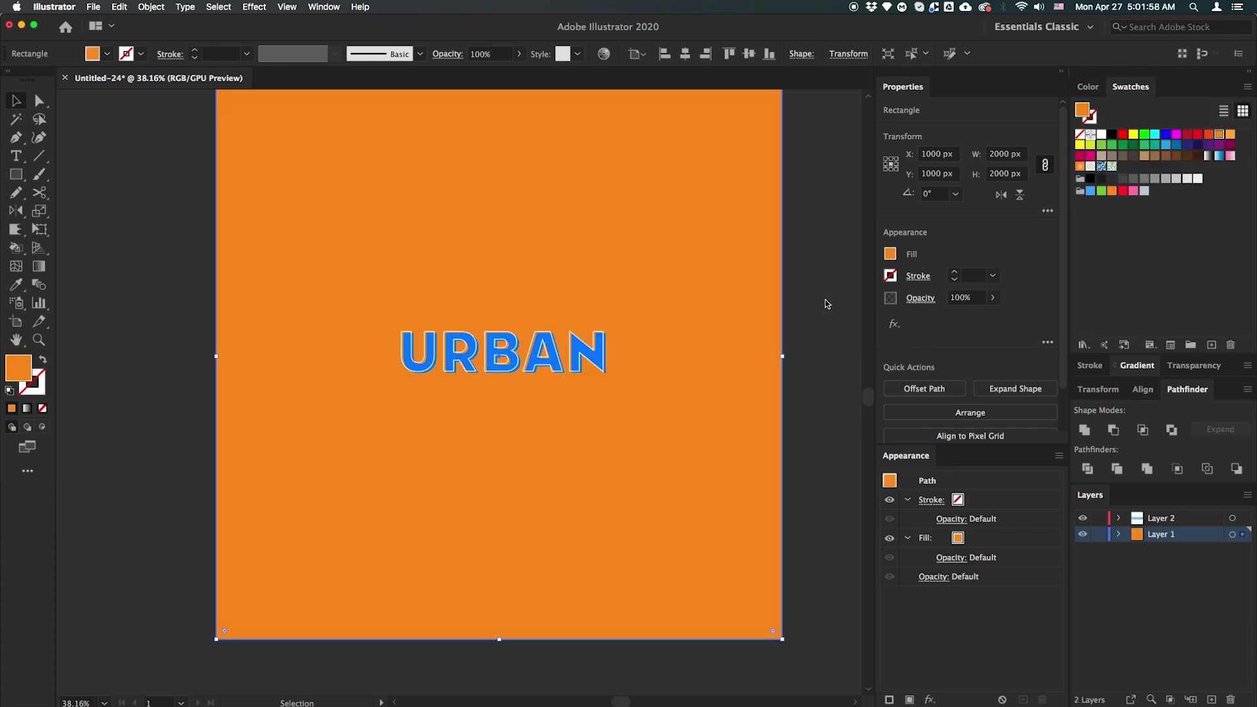
Send the orange square to the back, behind the URBAN lettering
{"action": "right_click", "coordinate": [707, 282]}
{"action": "mouse_move", "coordinate": [753, 483]}
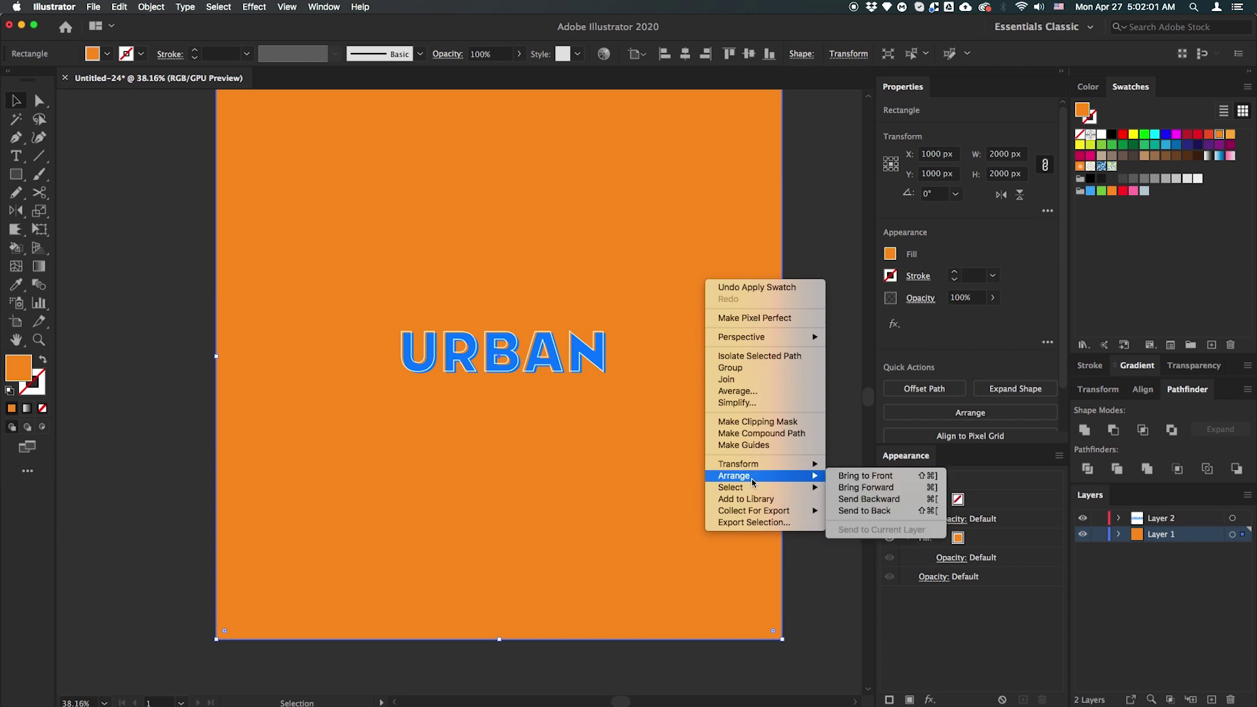
{"action": "left_click", "coordinate": [864, 511]}
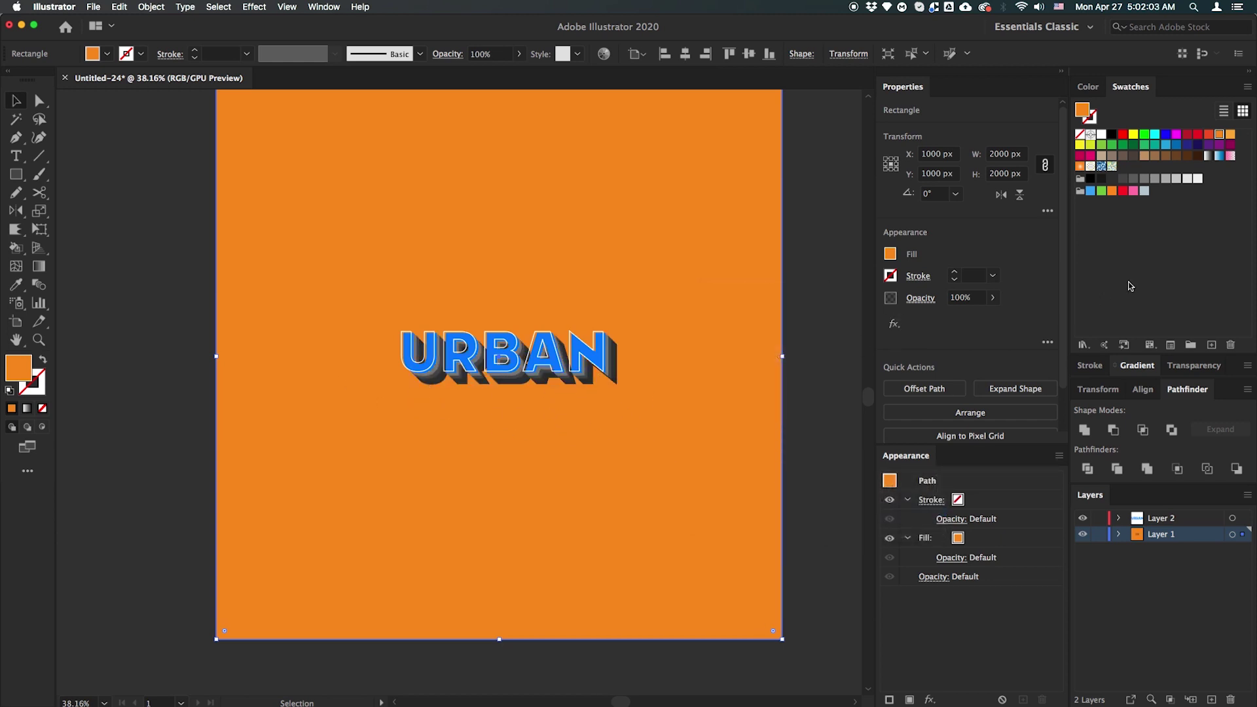
{"action": "left_click", "coordinate": [1137, 366]}
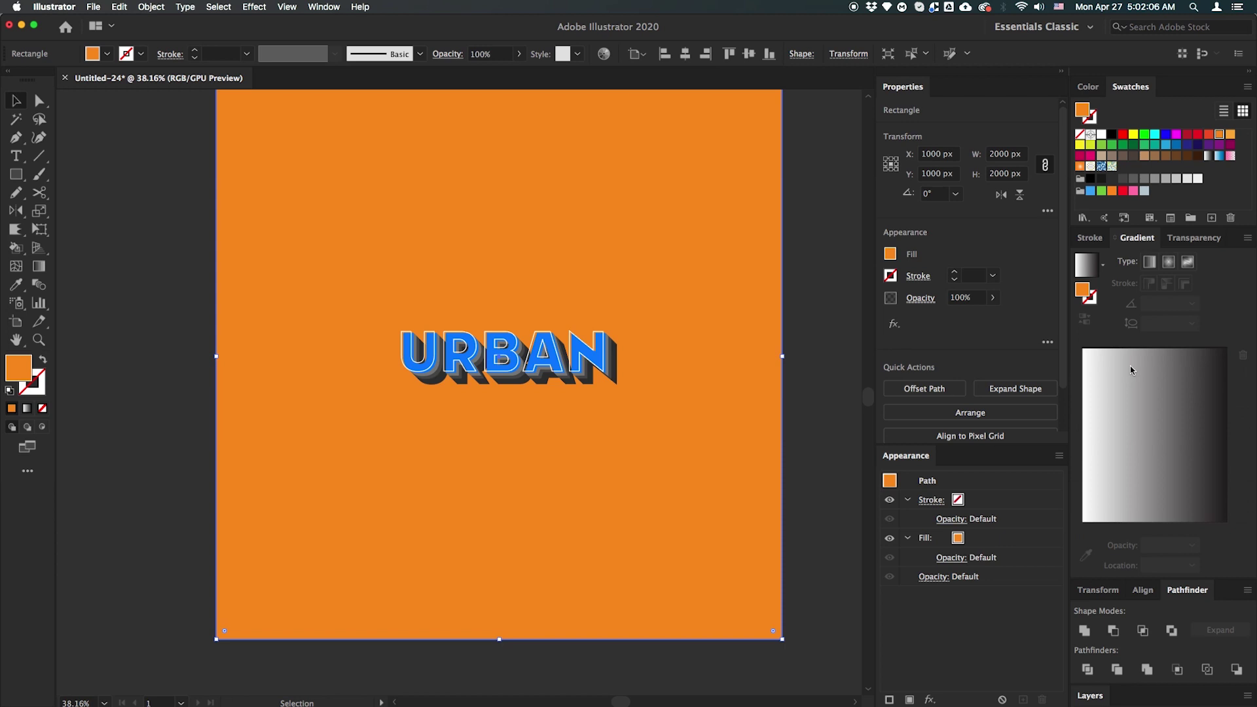
Give the square a two-stop gradient of orange and lighter orange at either end
{"action": "left_click", "coordinate": [1114, 534]}
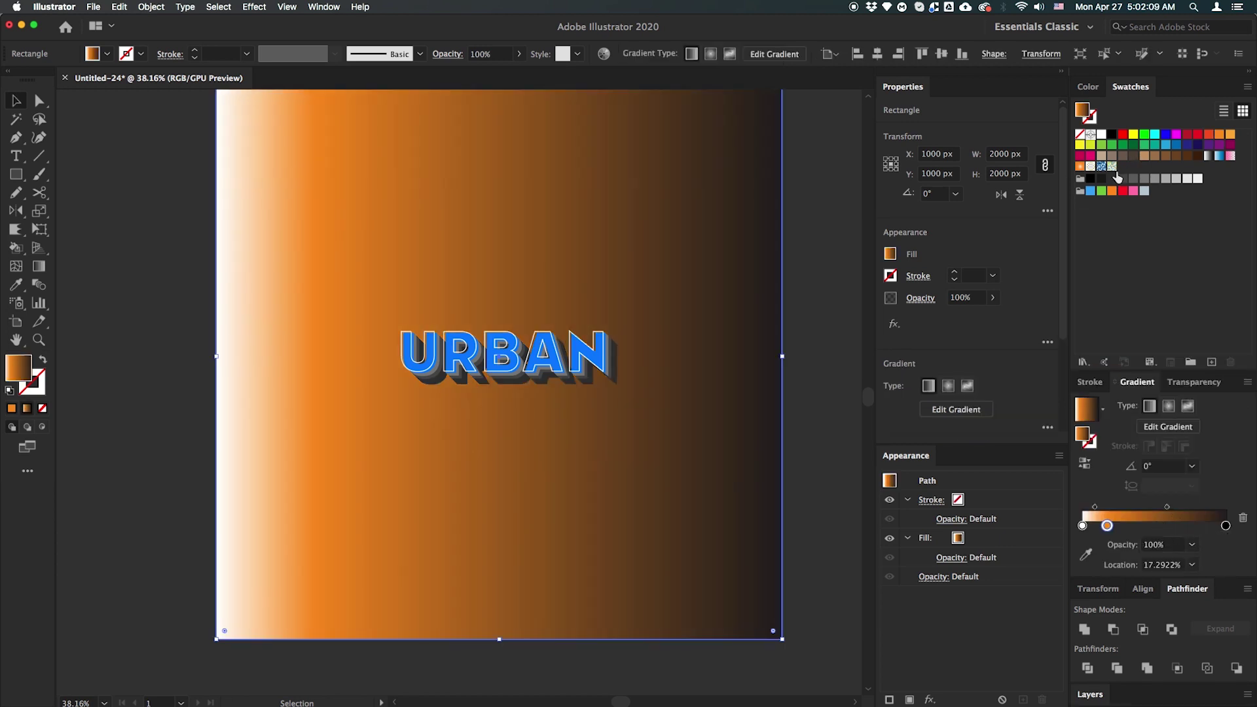
{"action": "left_click", "coordinate": [1219, 134]}
{"action": "left_click_drag", "start_coordinate": [1214, 529], "coordinate": [1217, 556]}
{"action": "left_click_drag", "start_coordinate": [1083, 526], "coordinate": [1036, 523]}
{"action": "left_click_drag", "start_coordinate": [1204, 527], "coordinate": [1252, 533]}
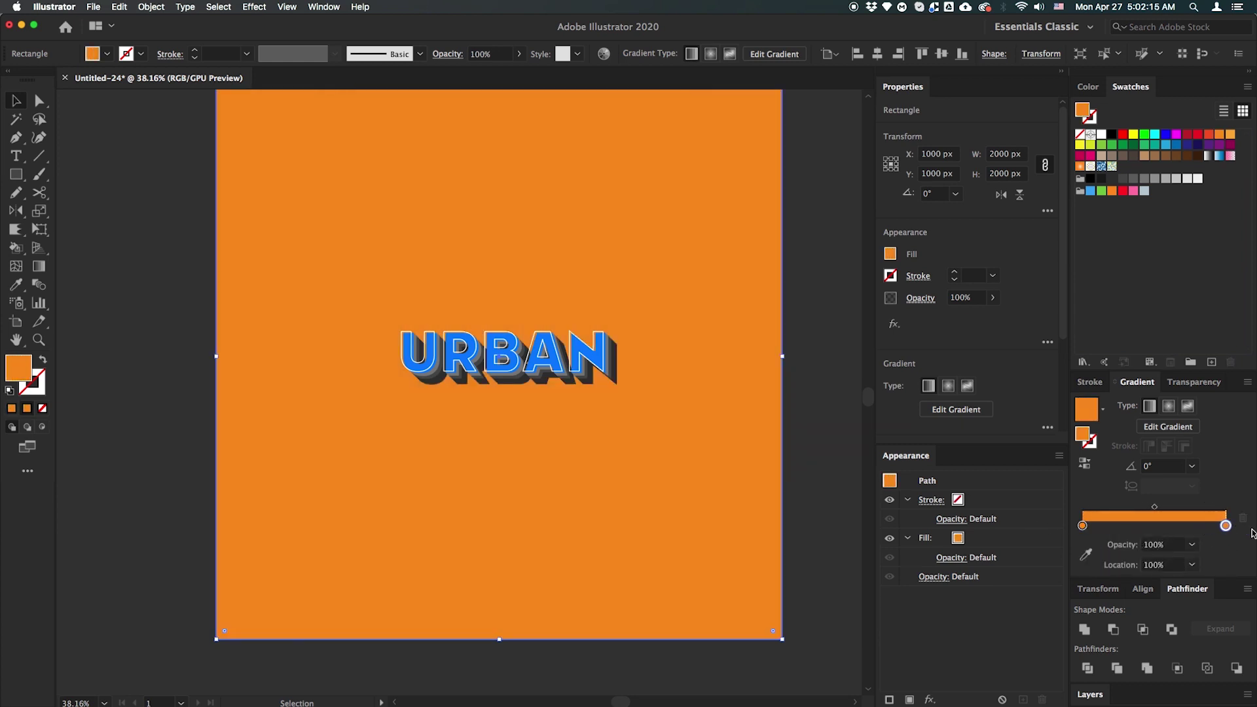
{"action": "left_click", "coordinate": [1221, 137]}
{"action": "left_click_drag", "start_coordinate": [1227, 529], "coordinate": [1227, 527]}
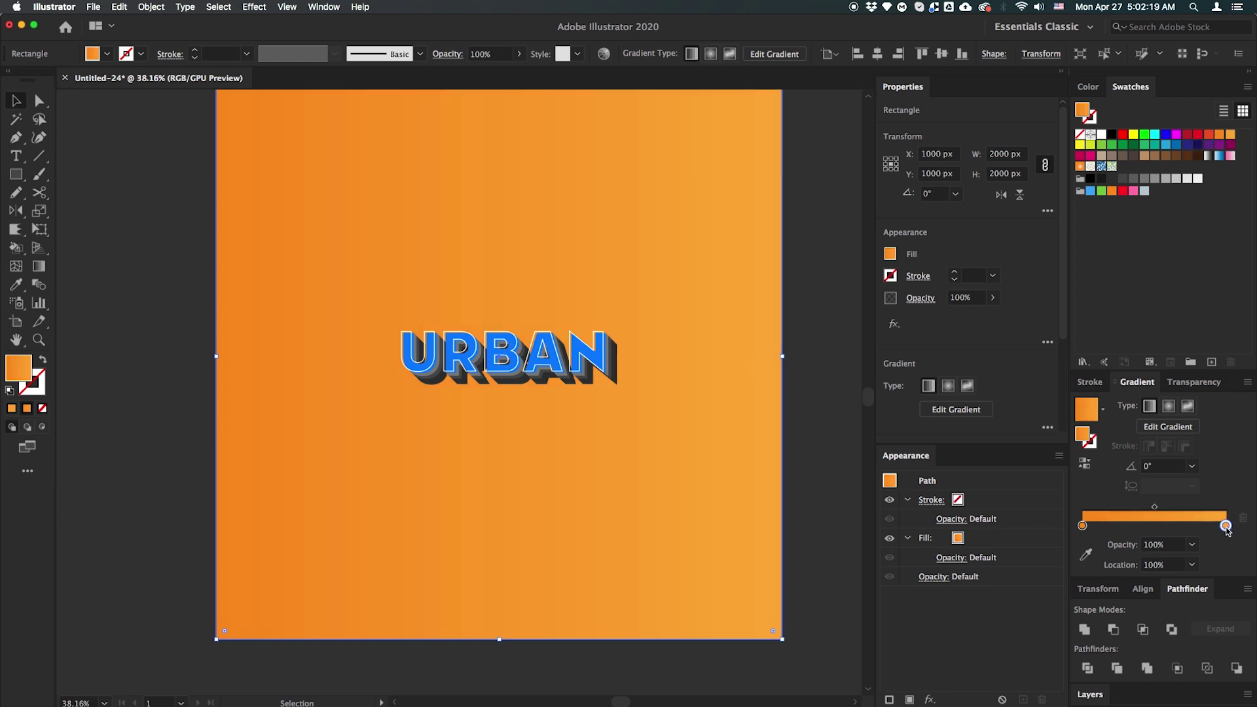
Make the gradient radial, reverse it so the centre is lighter, and lock the square
{"action": "left_click", "coordinate": [1170, 408]}
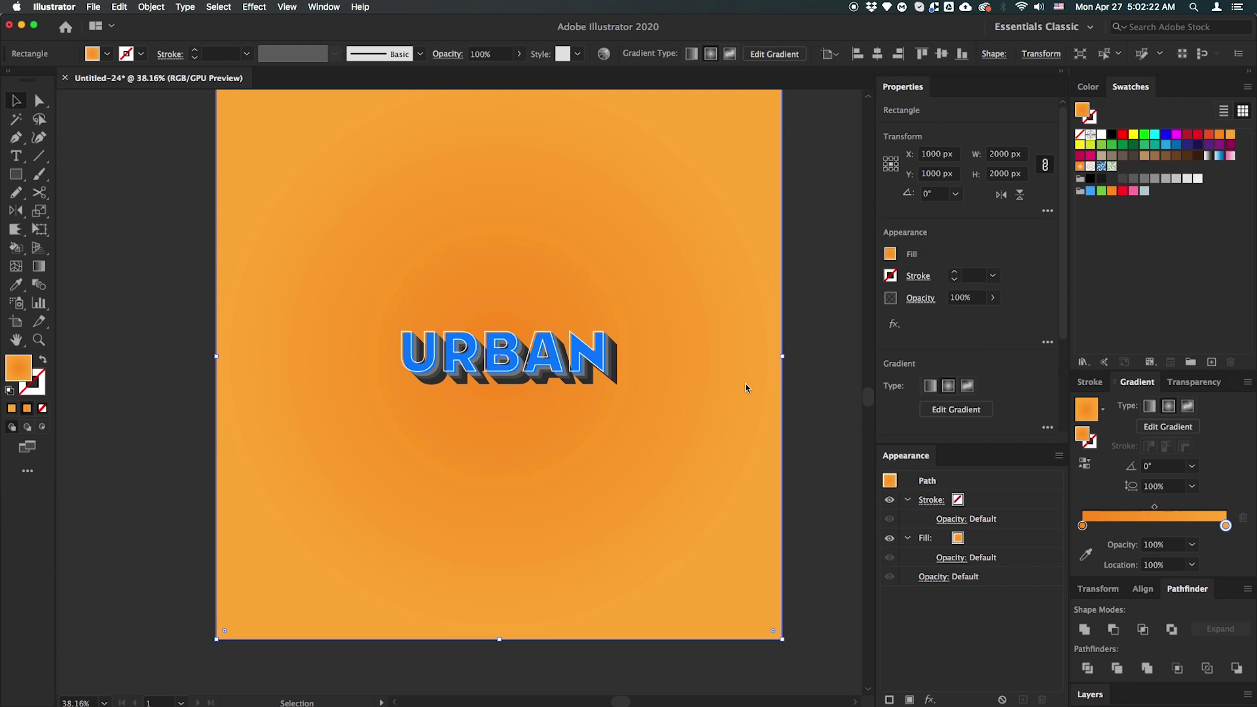
{"action": "left_click", "coordinate": [1085, 464]}
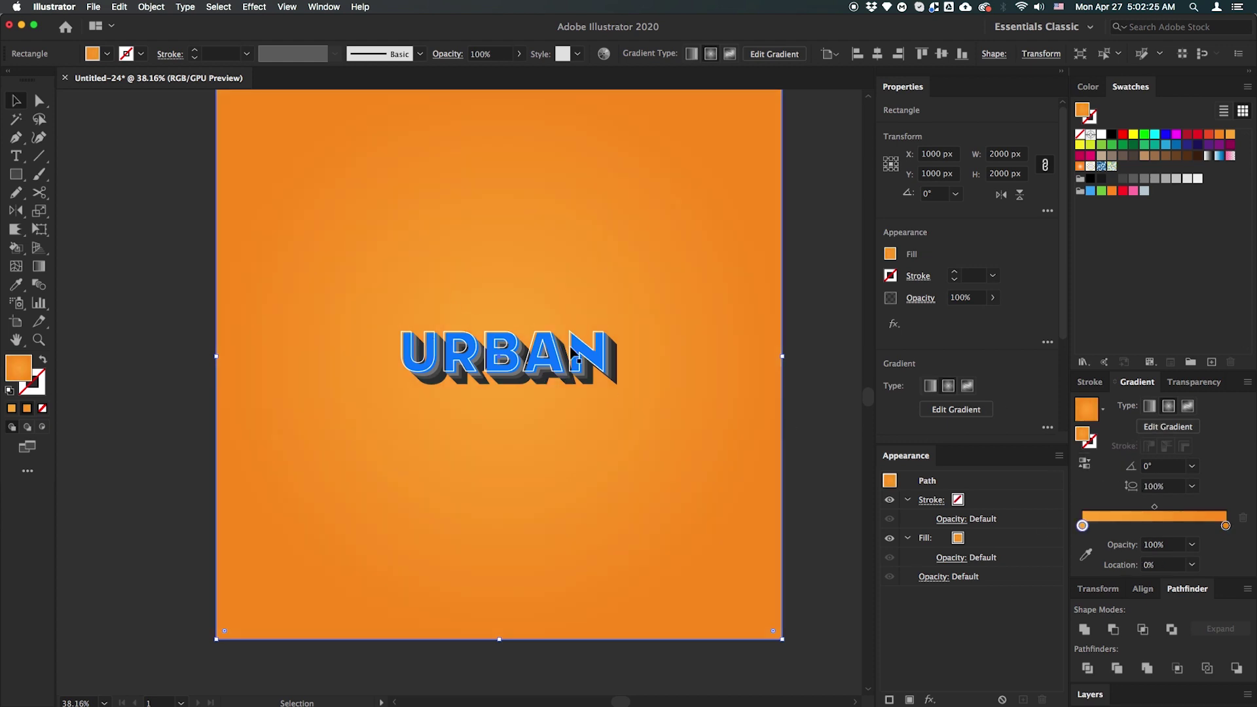
{"action": "left_click", "coordinate": [155, 8]}
{"action": "left_click", "coordinate": [306, 90]}
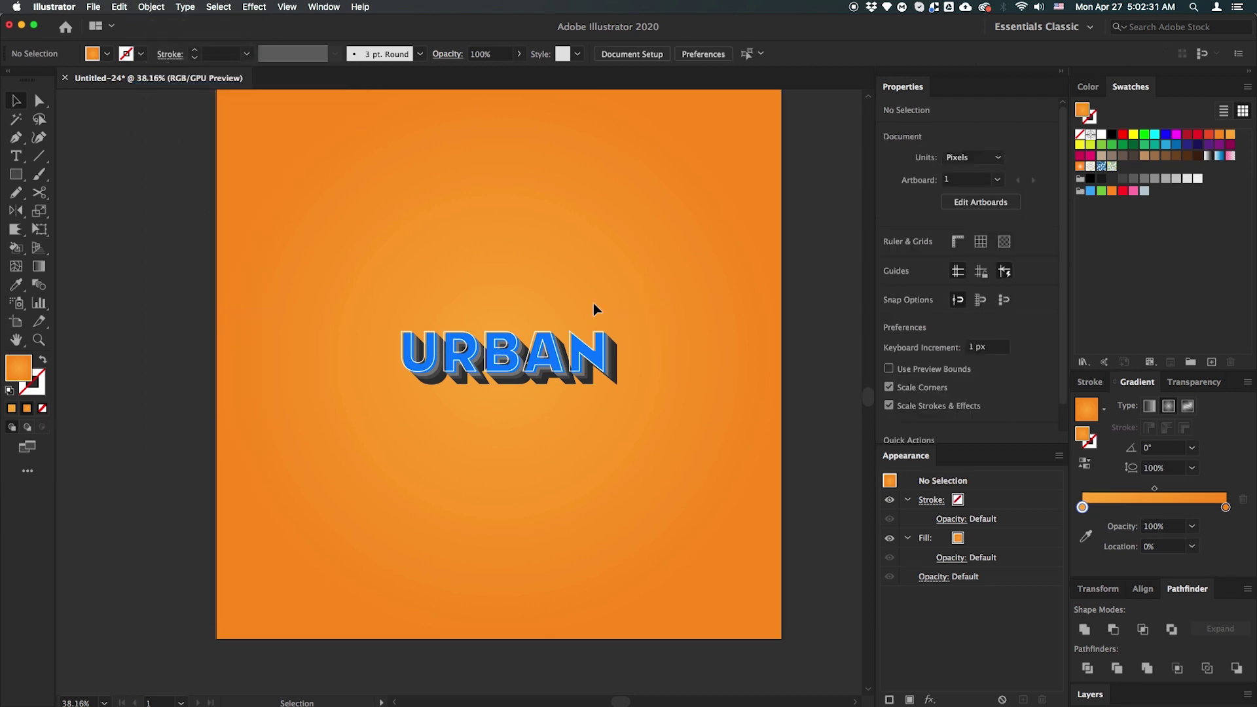
Zoom in on URBAN and fill its middle extrusion layer with a linear yellow-to-magenta gradient
{"action": "key", "text": "z"}
{"action": "left_click_drag", "start_coordinate": [550, 384], "coordinate": [696, 389]}
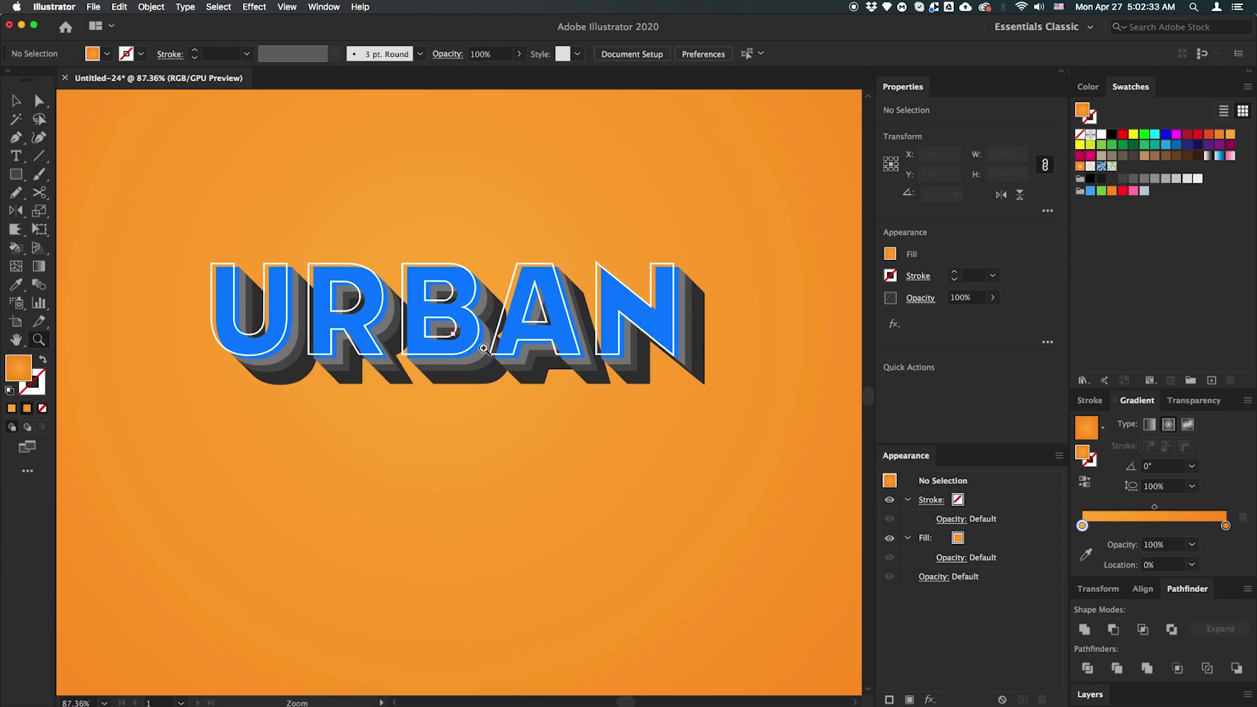
{"action": "scroll", "coordinate": [607, 395], "scroll_direction": "left", "scroll_amount": 1}
{"action": "left_click_drag", "start_coordinate": [609, 395], "coordinate": [674, 393]}
{"action": "key", "text": "v"}
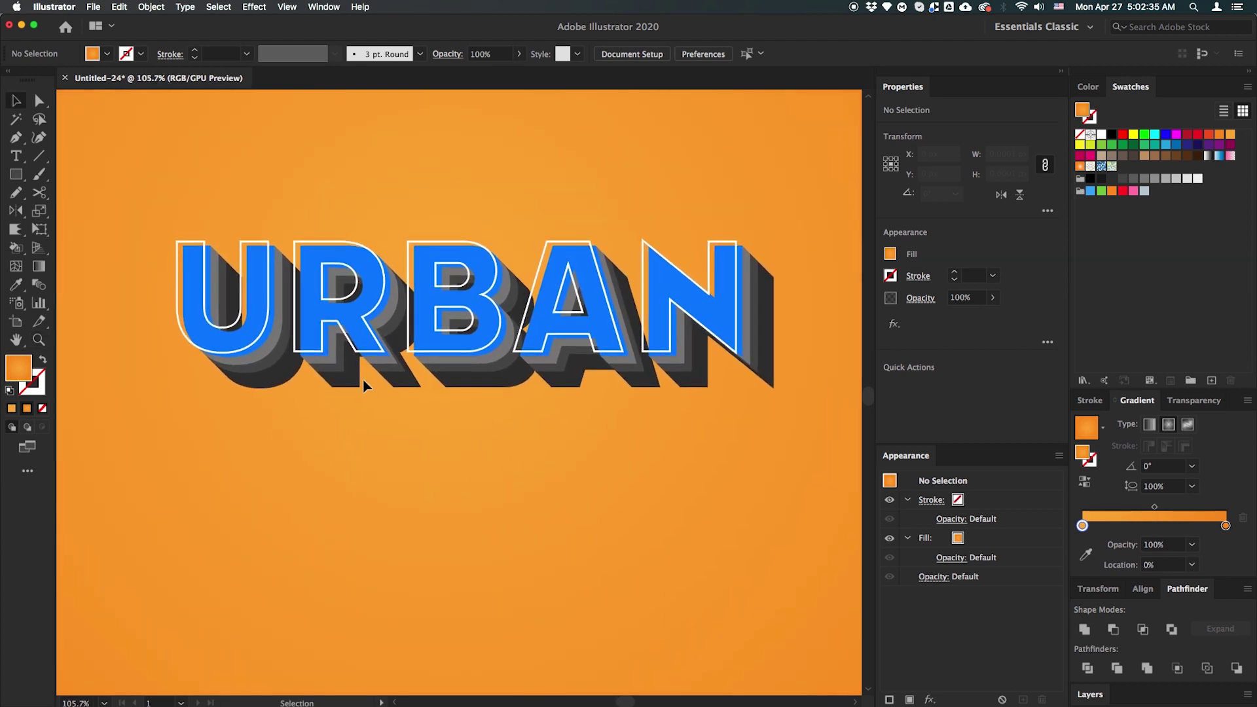
{"action": "left_click", "coordinate": [336, 365]}
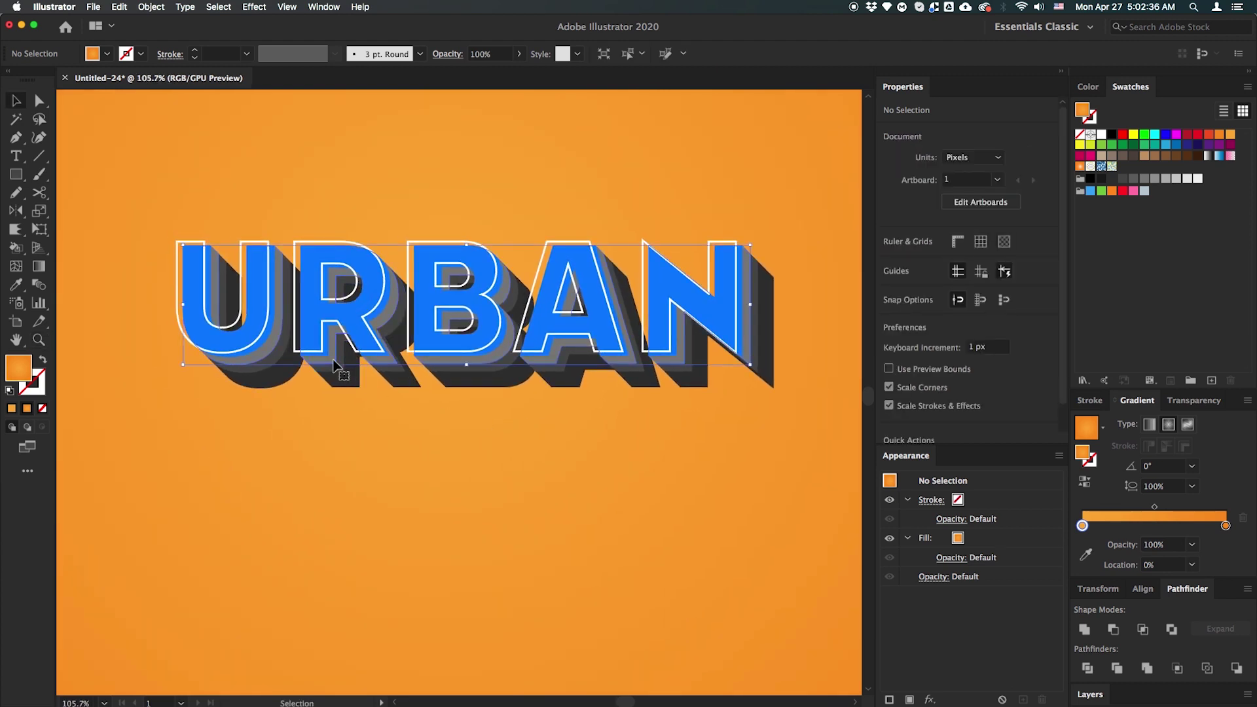
{"action": "left_click", "coordinate": [1129, 522]}
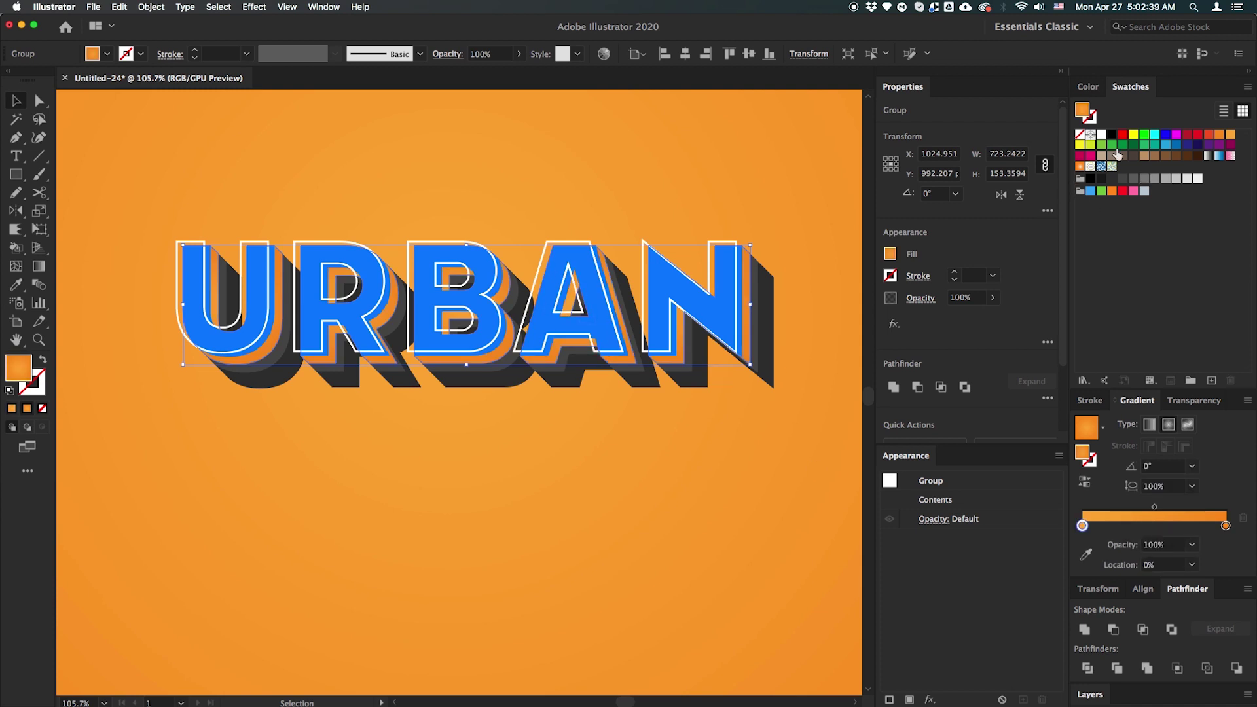
{"action": "left_click_drag", "start_coordinate": [1133, 133], "coordinate": [1083, 528]}
{"action": "left_click_drag", "start_coordinate": [1178, 135], "coordinate": [1224, 526]}
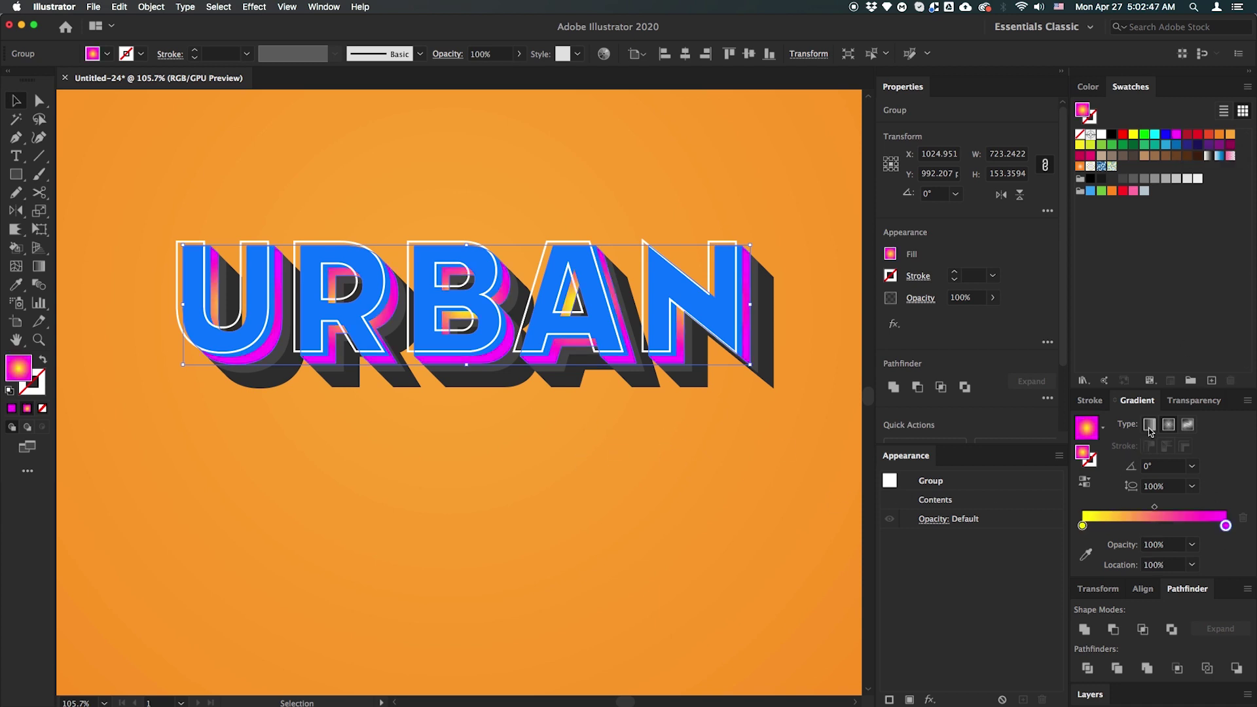
{"action": "left_click", "coordinate": [1150, 427]}
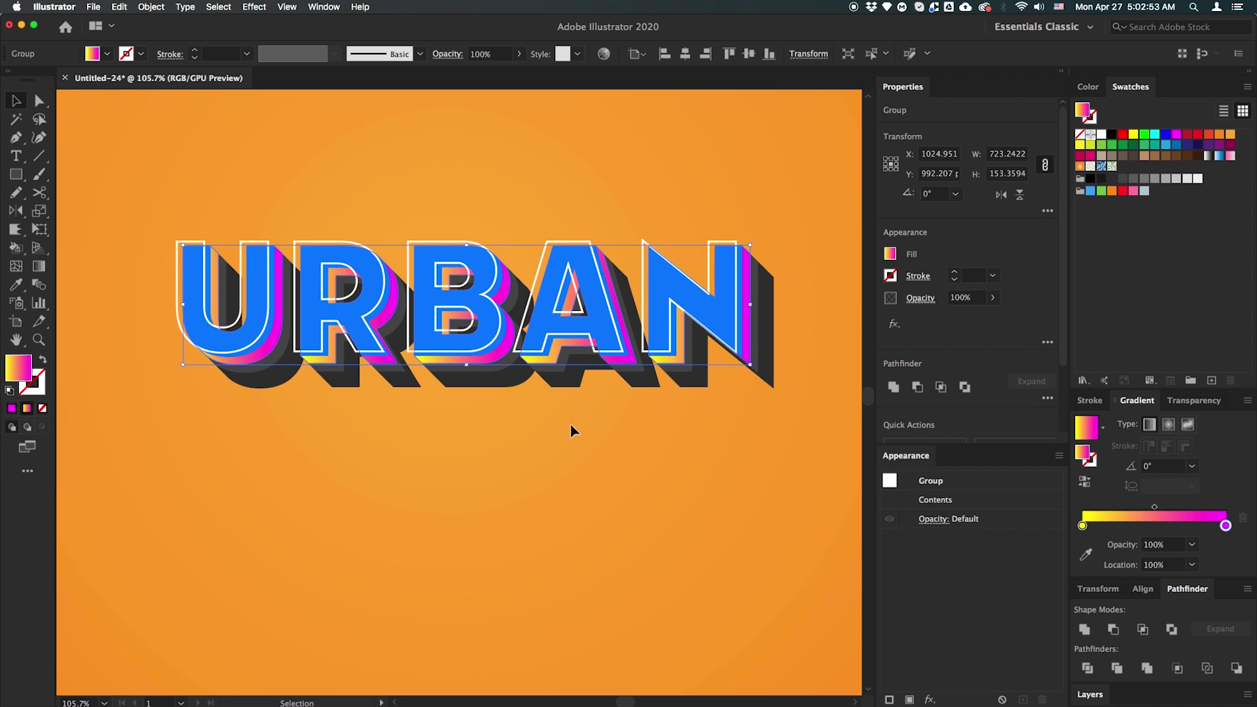
Run the gradient vertically across the letters, yellow at the bottom and magenta at the top
{"action": "key", "text": "g"}
{"action": "left_click", "coordinate": [557, 350]}
{"action": "left_click_drag", "start_coordinate": [556, 350], "coordinate": [557, 262]}
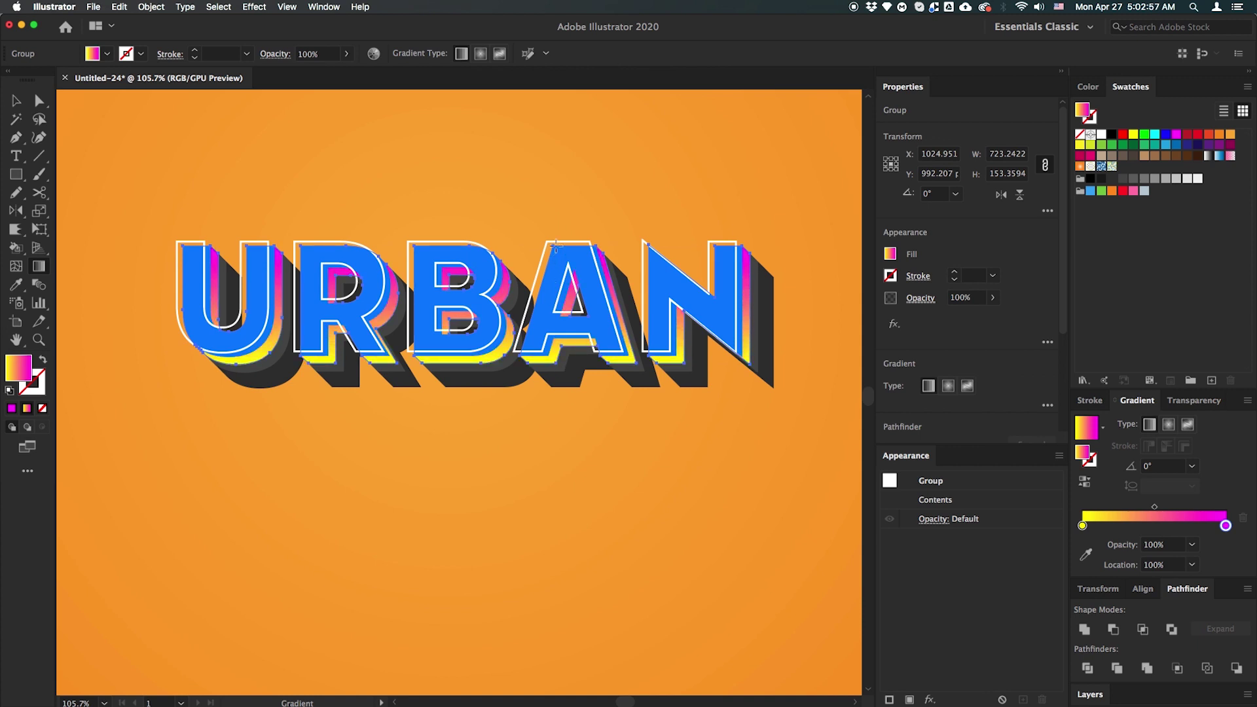
{"action": "key", "text": "super"}
{"action": "left_click_drag", "start_coordinate": [553, 249], "coordinate": [556, 369]}
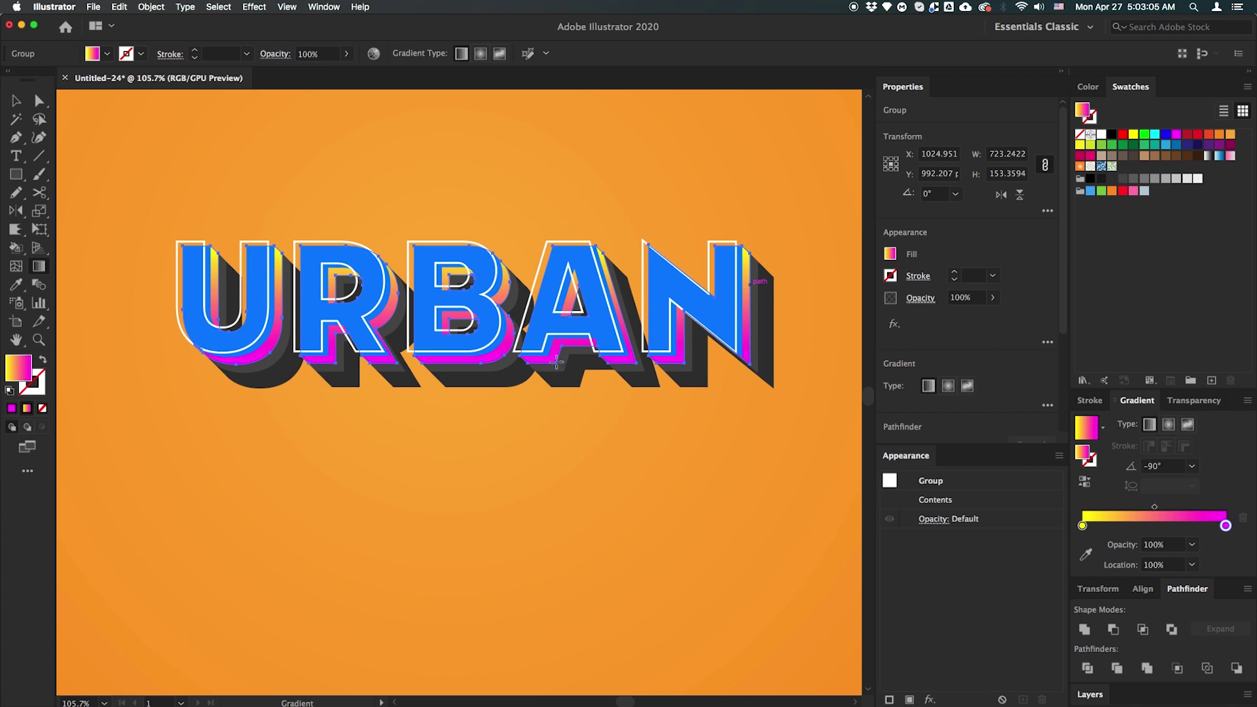
{"action": "left_click_drag", "start_coordinate": [557, 362], "coordinate": [562, 241]}
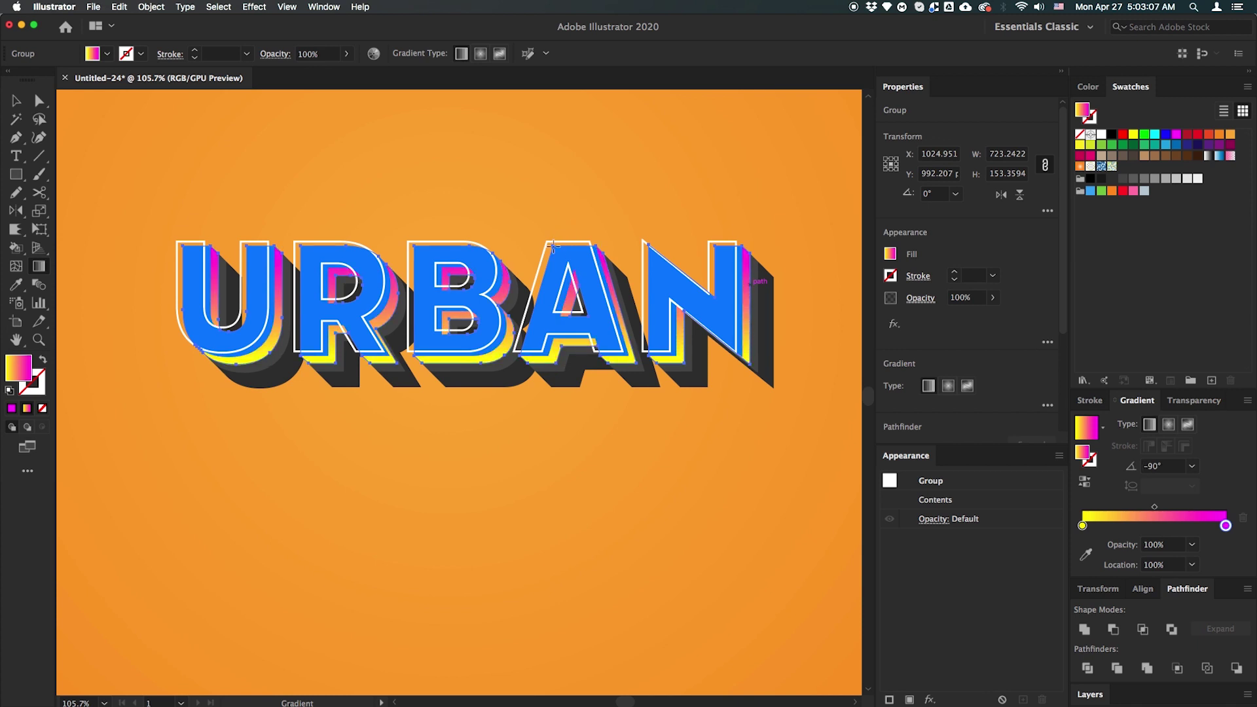
{"action": "key", "text": "v"}
{"action": "left_click", "coordinate": [798, 356]}
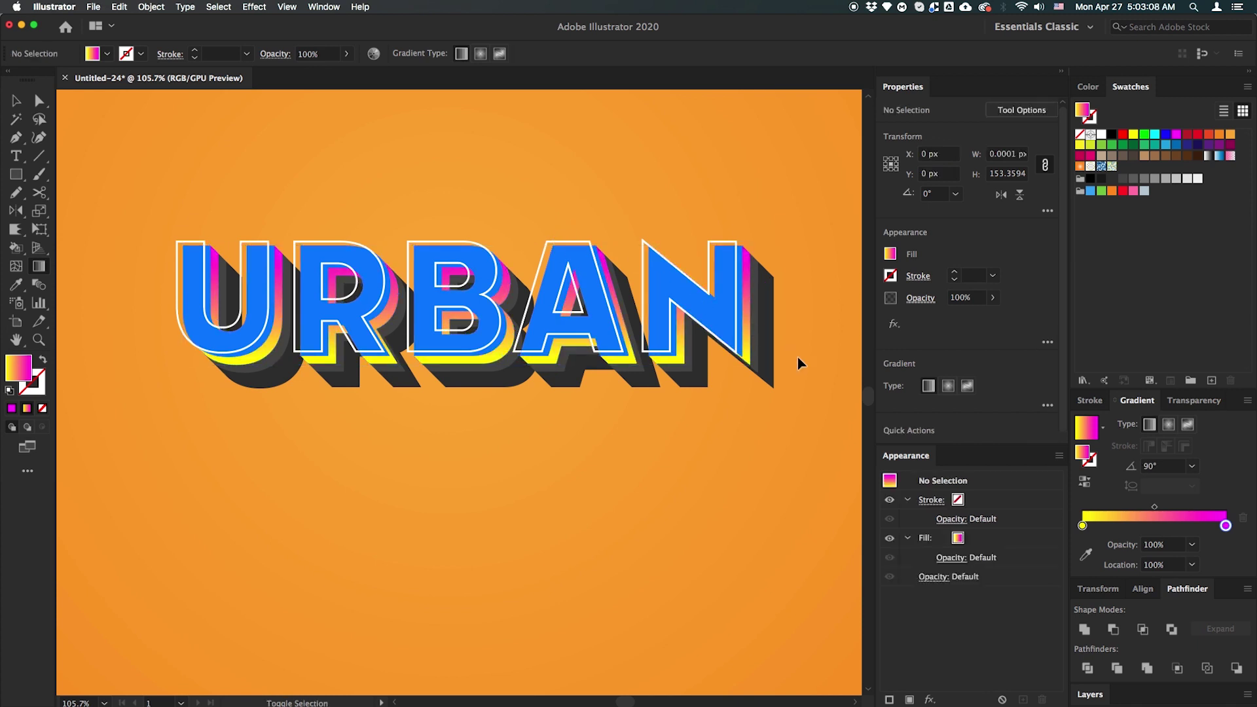
Eyedropper the yellow-to-magenta gradient onto URBAN's extrusion layers and run it vertically down the letters
{"action": "left_click", "coordinate": [757, 373]}
{"action": "key", "text": "i"}
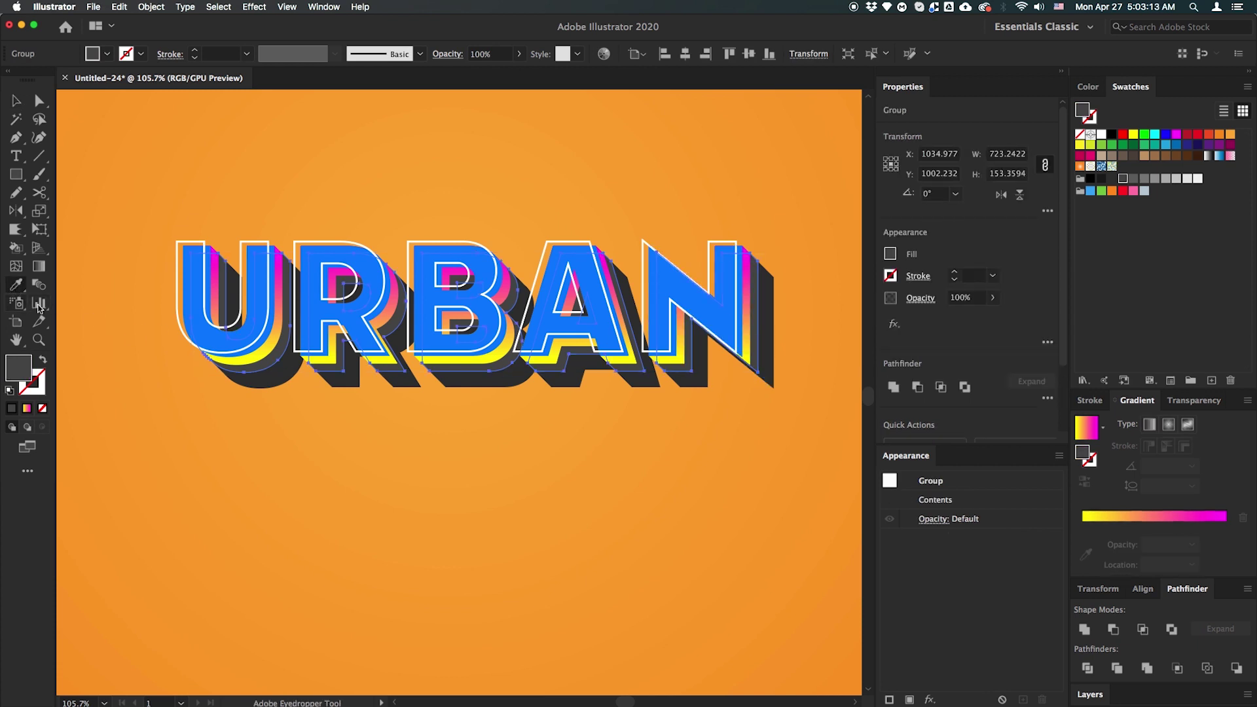
{"action": "left_click", "coordinate": [270, 345]}
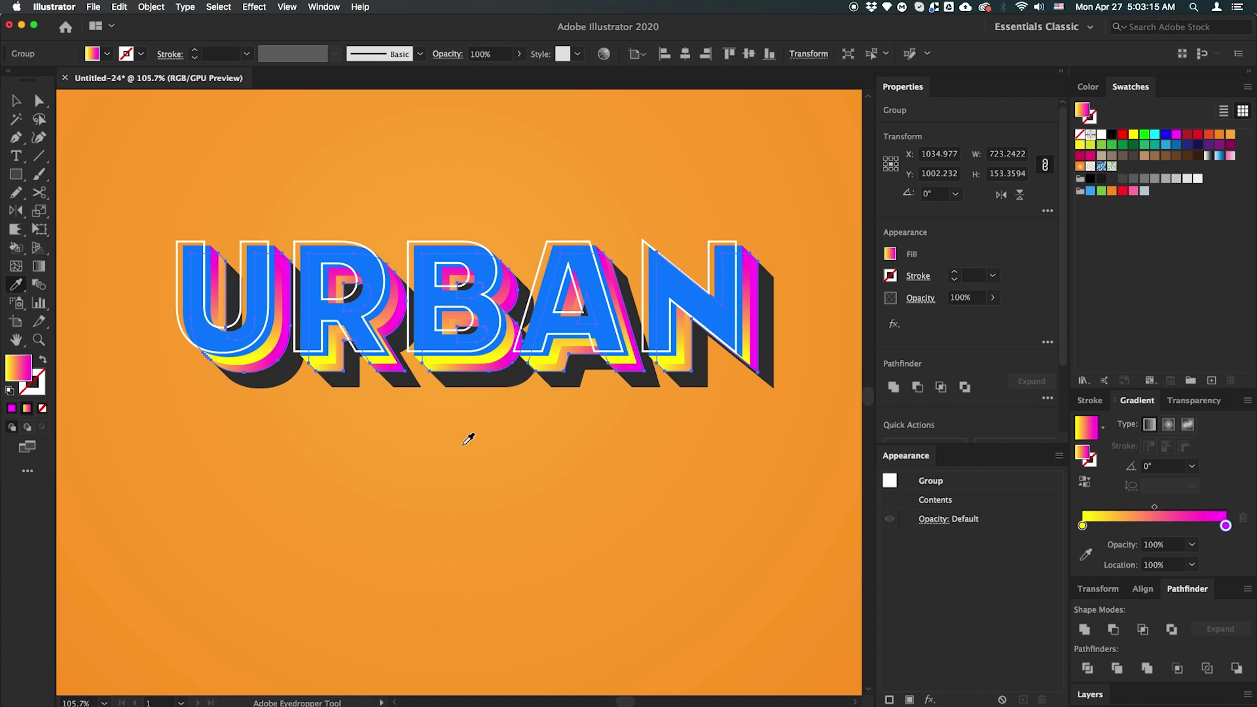
{"action": "left_click", "coordinate": [39, 266]}
{"action": "mouse_move", "coordinate": [561, 361]}
{"action": "left_mouse_down"}
{"action": "mouse_move", "coordinate": [557, 251]}
{"action": "mouse_move", "coordinate": [557, 371]}
{"action": "left_mouse_up"}
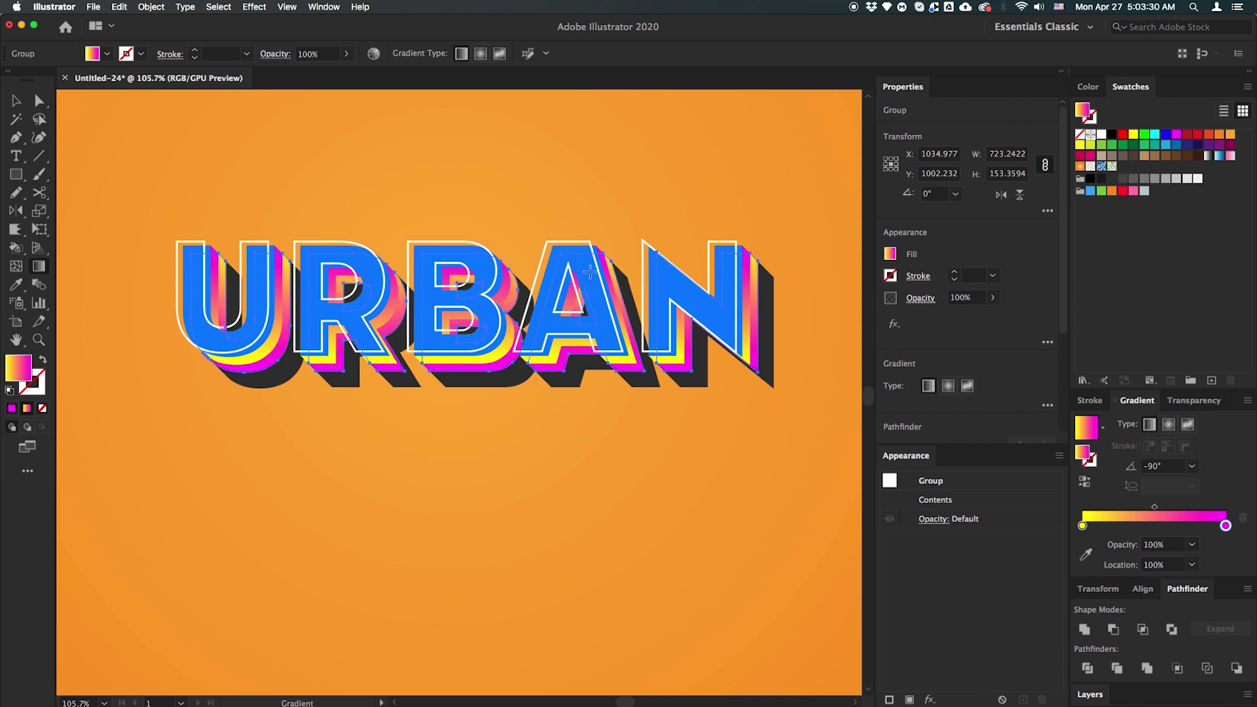
{"action": "left_click_drag", "start_coordinate": [602, 254], "coordinate": [613, 371]}
{"action": "key", "text": "v"}
{"action": "left_click", "coordinate": [657, 427]}
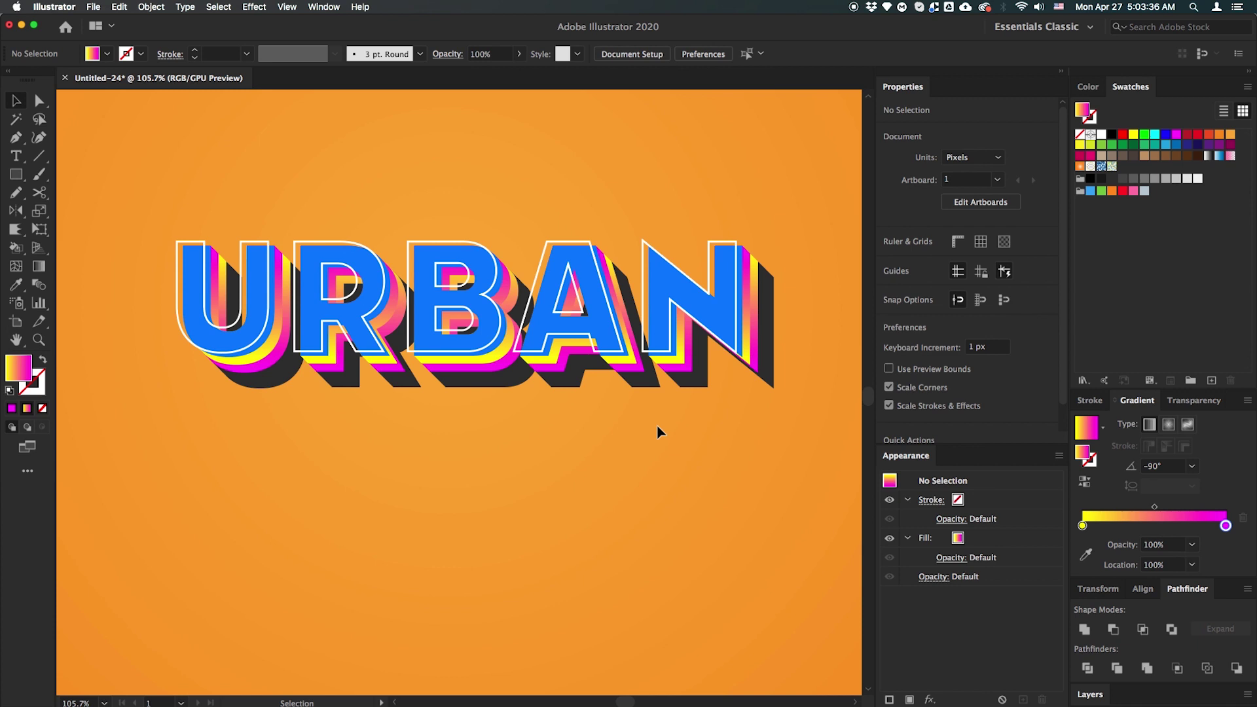
Recolour URBAN's charcoal shadow to deep orange, hex f77700, by lowering the G slider
{"action": "left_click", "coordinate": [648, 386]}
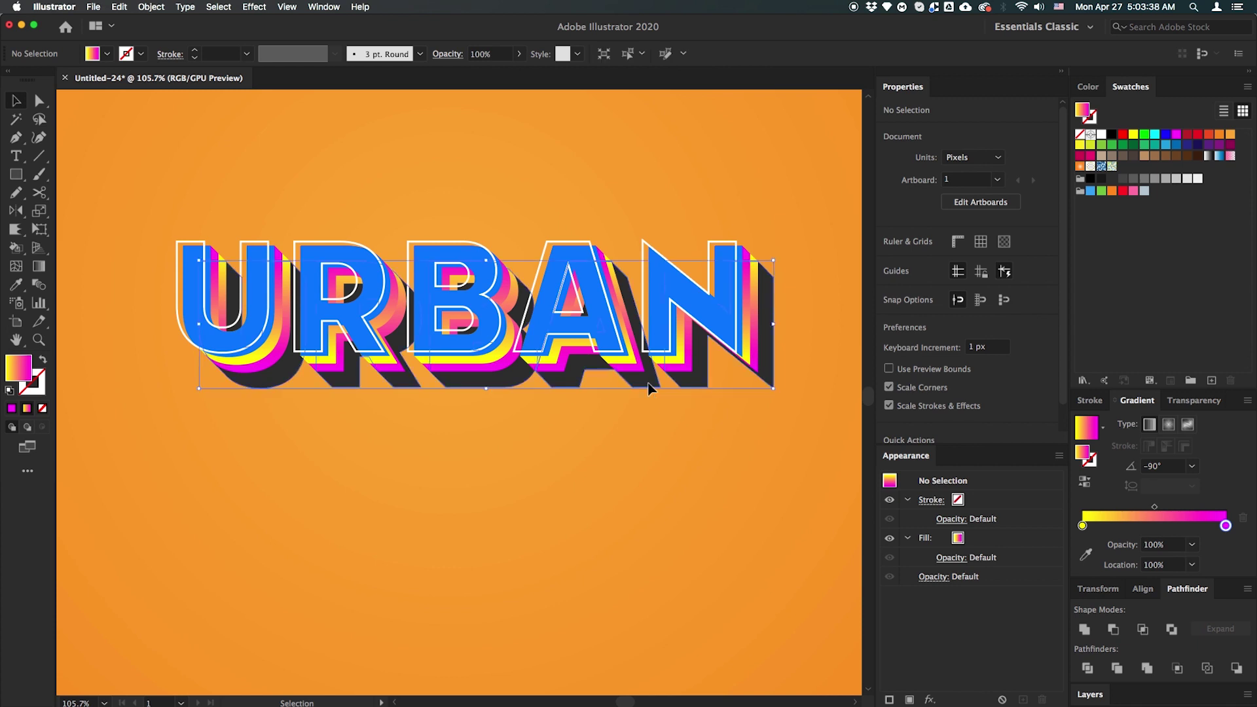
{"action": "left_click", "coordinate": [1220, 135]}
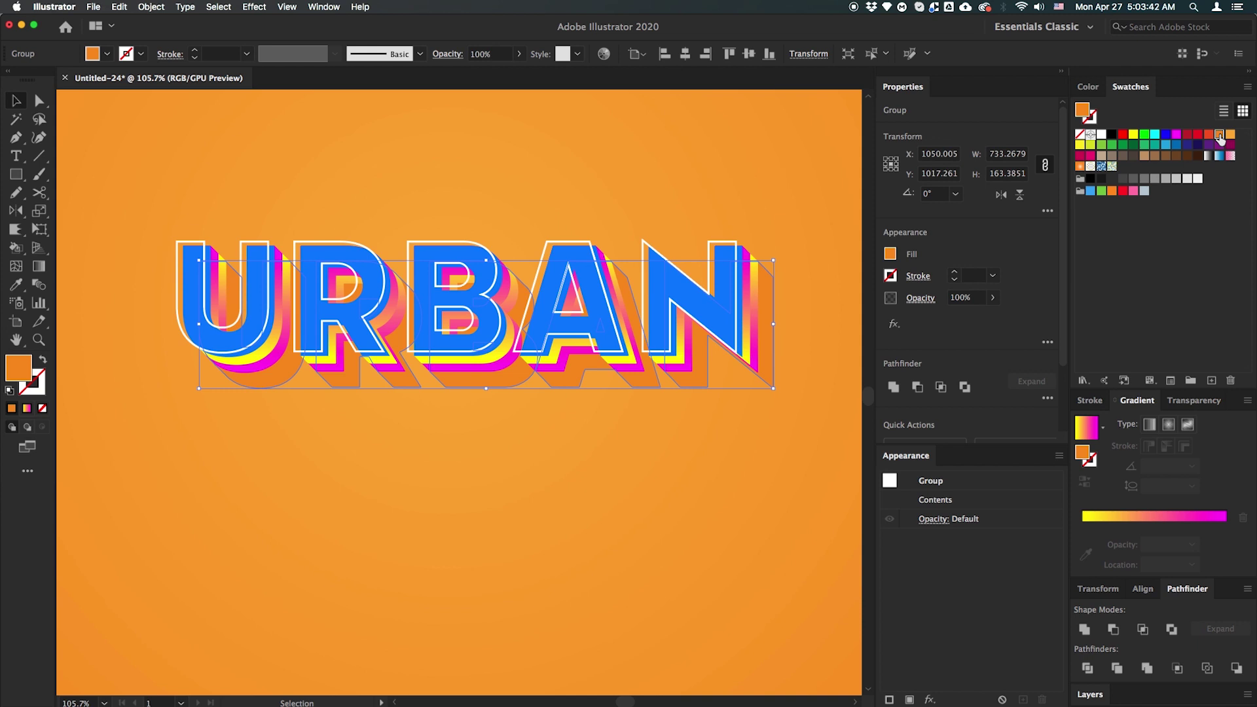
{"action": "left_click", "coordinate": [1090, 86]}
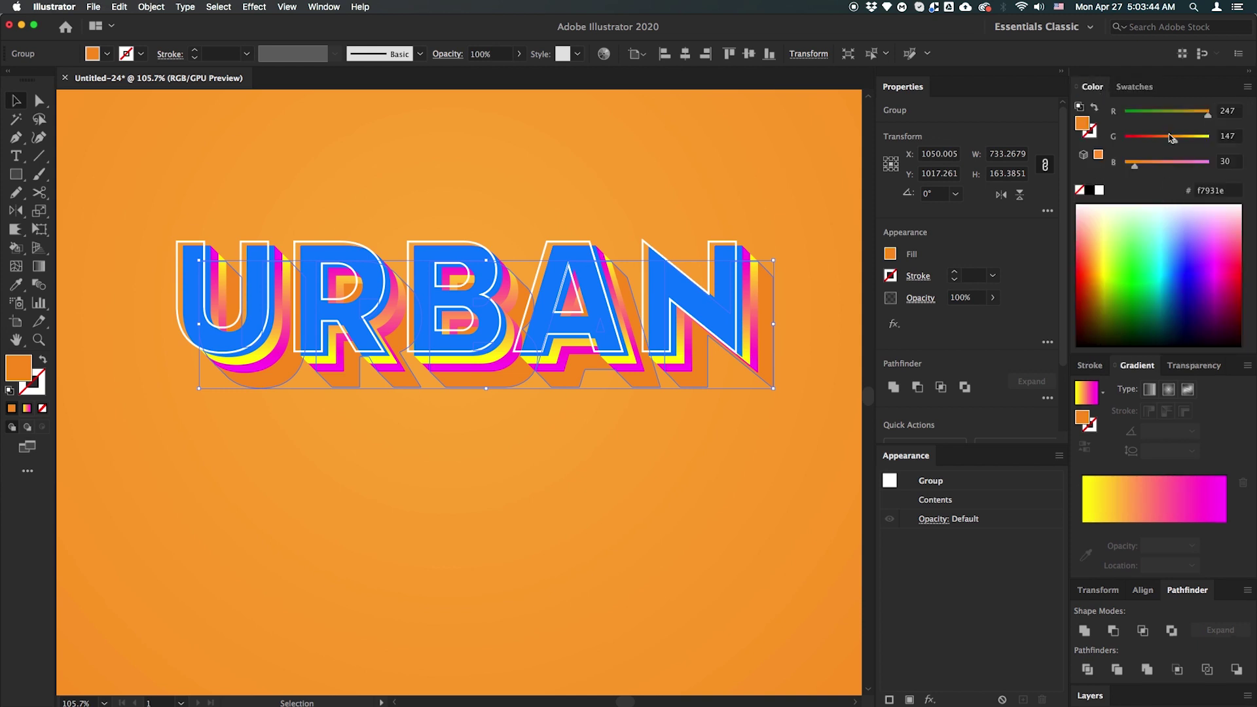
{"action": "mouse_move", "coordinate": [1175, 143]}
{"action": "left_mouse_down"}
{"action": "mouse_move", "coordinate": [1125, 168]}
{"action": "mouse_move", "coordinate": [1165, 142]}
{"action": "left_mouse_up"}
{"action": "left_click", "coordinate": [839, 371]}
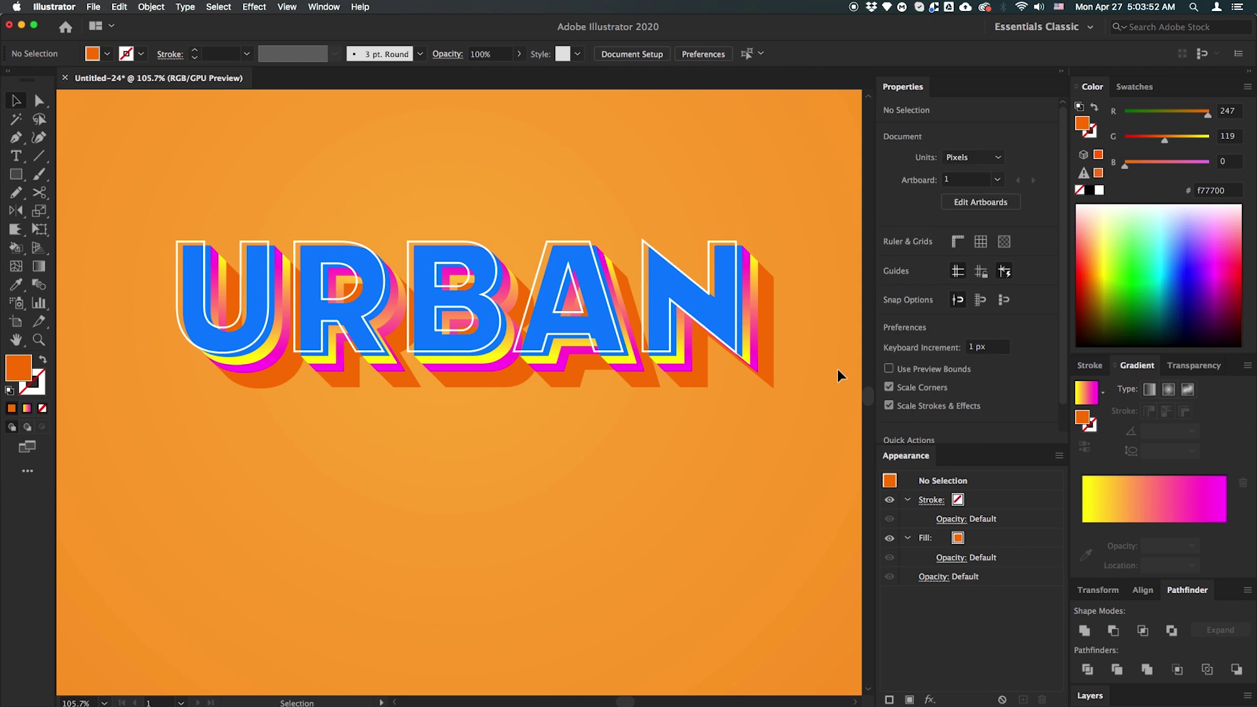
{"action": "key", "text": "Tab"}
{"action": "left_click_drag", "start_coordinate": [752, 431], "coordinate": [780, 470]}
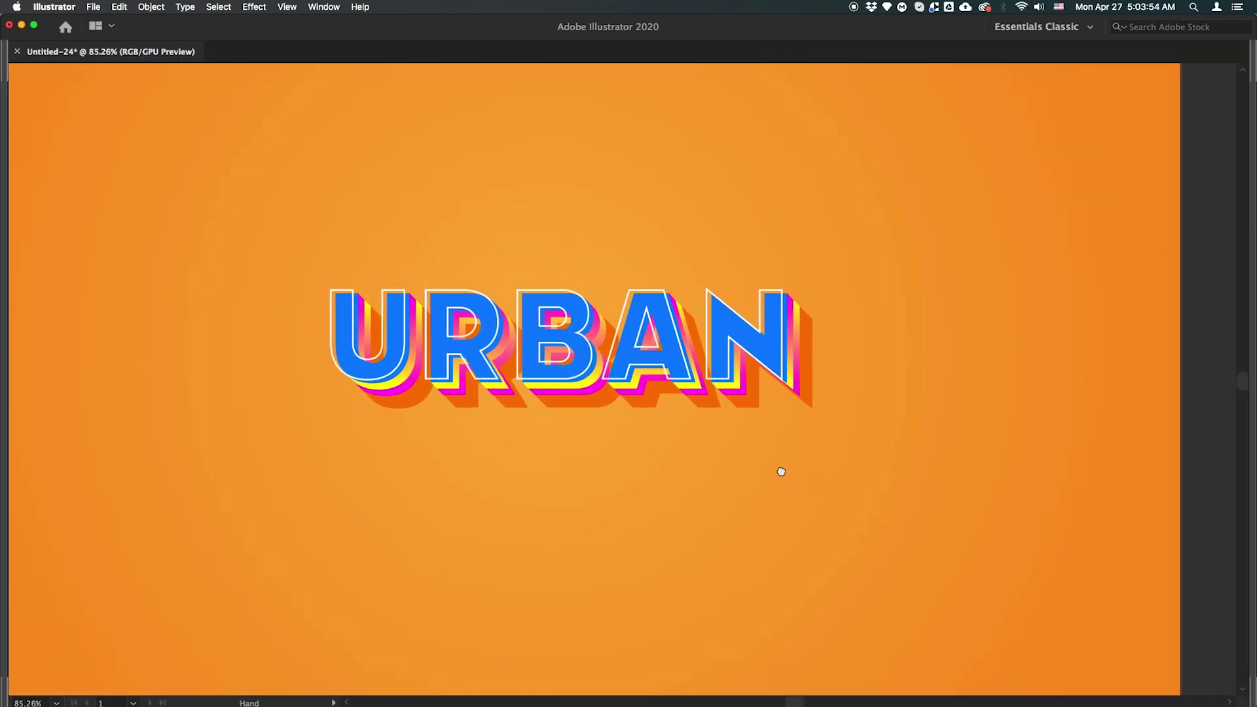
Zoom out to 50% and unlock the orange background rectangle with Unlock All
{"action": "left_click_drag", "start_coordinate": [690, 388], "coordinate": [609, 391]}
{"action": "left_click_drag", "start_coordinate": [732, 425], "coordinate": [738, 424]}
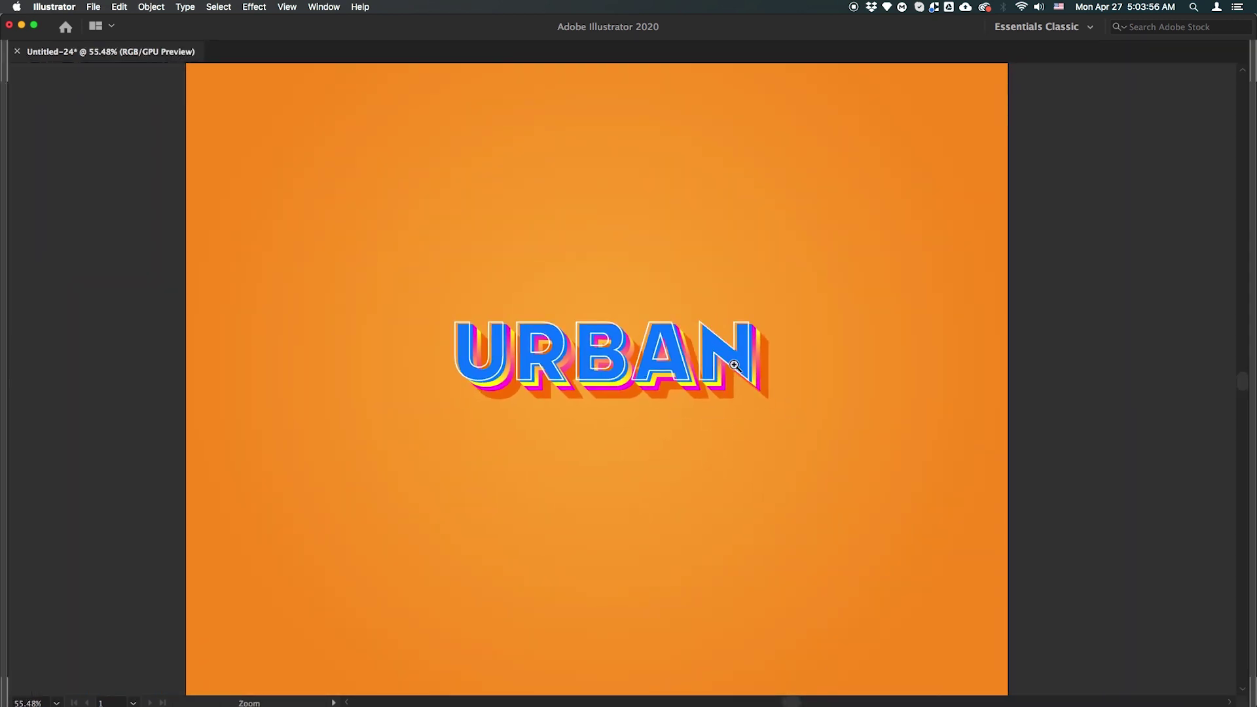
{"action": "left_click", "coordinate": [703, 380]}
{"action": "key", "text": "super+minus"}
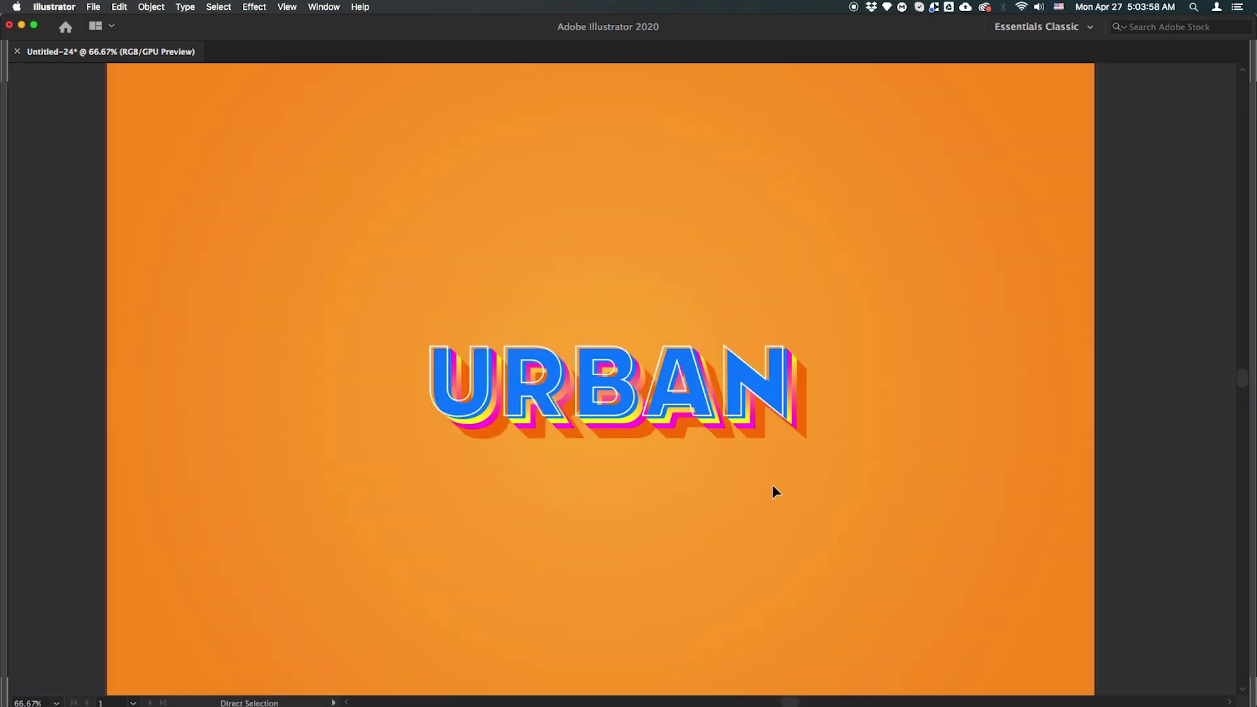
{"action": "scroll", "coordinate": [754, 484], "scroll_direction": "right", "scroll_amount": 3}
{"action": "scroll", "coordinate": [753, 485], "scroll_direction": "down", "scroll_amount": 1}
{"action": "left_click", "coordinate": [152, 7]}
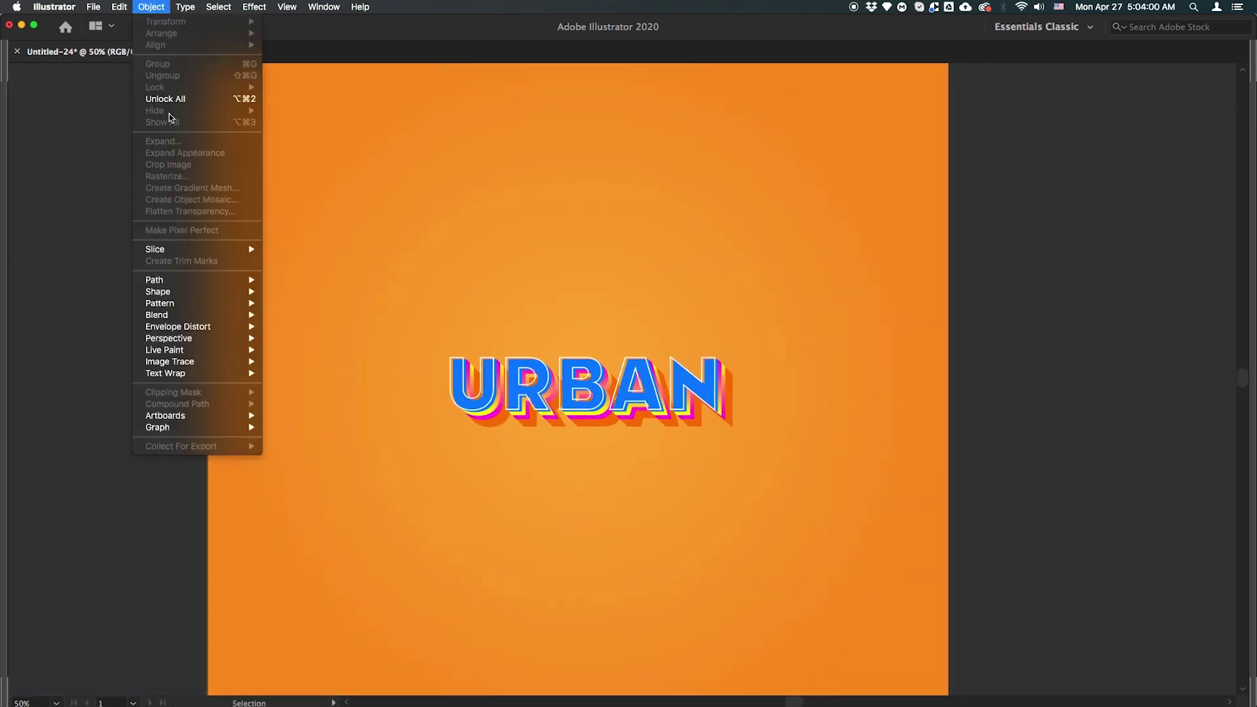
{"action": "left_click", "coordinate": [170, 99]}
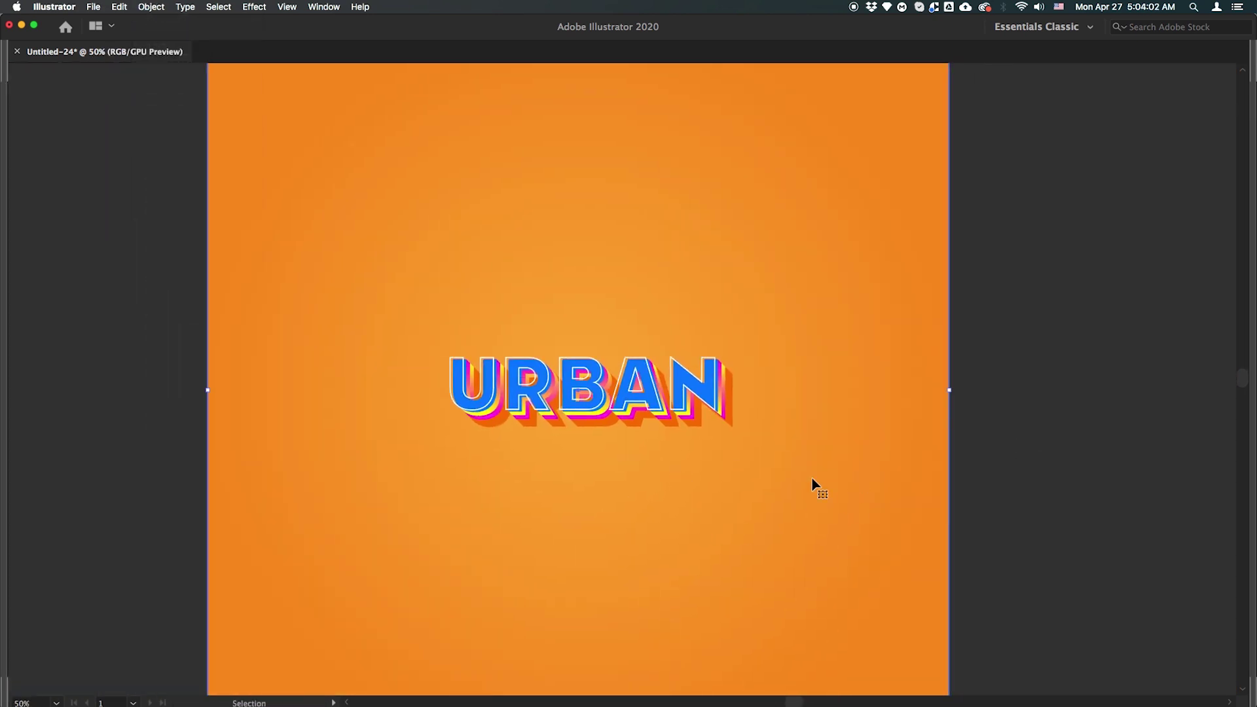
Set the background gradient's centre stop to pale yellow, hex fbff8c
{"action": "scroll", "coordinate": [760, 501], "scroll_direction": "up", "scroll_amount": 1}
{"action": "key", "text": "Tab"}
{"action": "scroll", "coordinate": [710, 485], "scroll_direction": "down", "scroll_amount": 1}
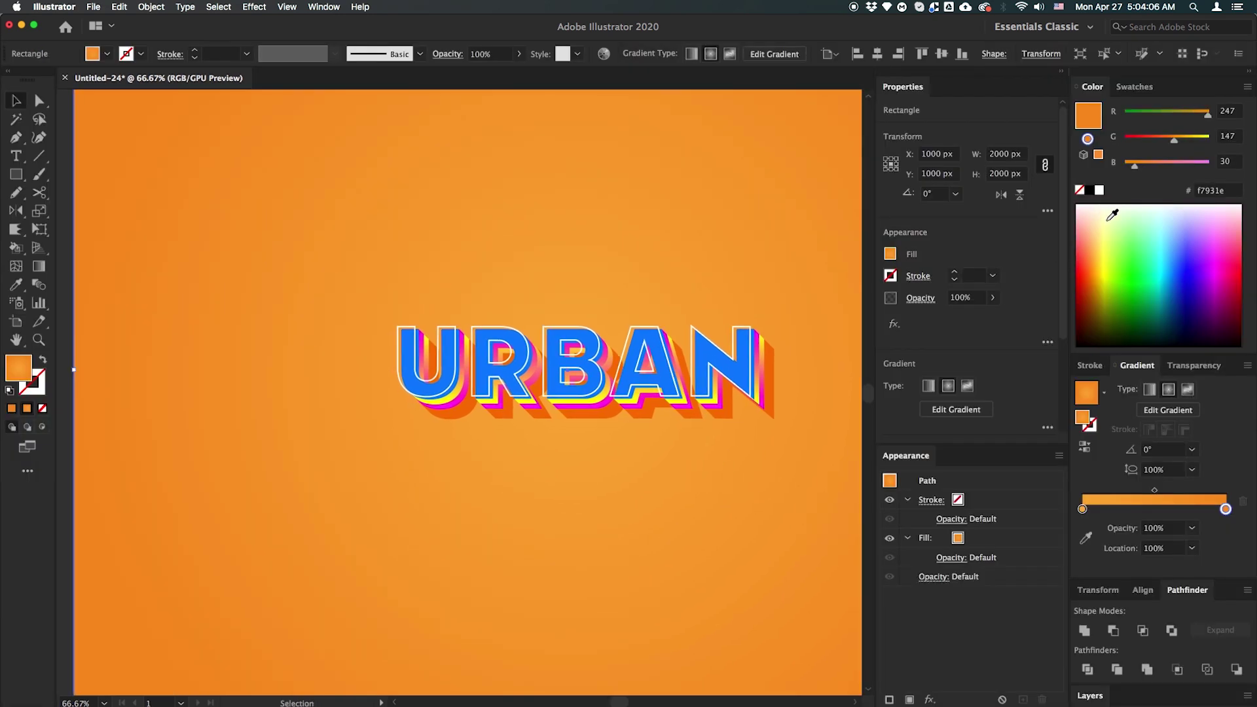
{"action": "left_click", "coordinate": [1084, 509]}
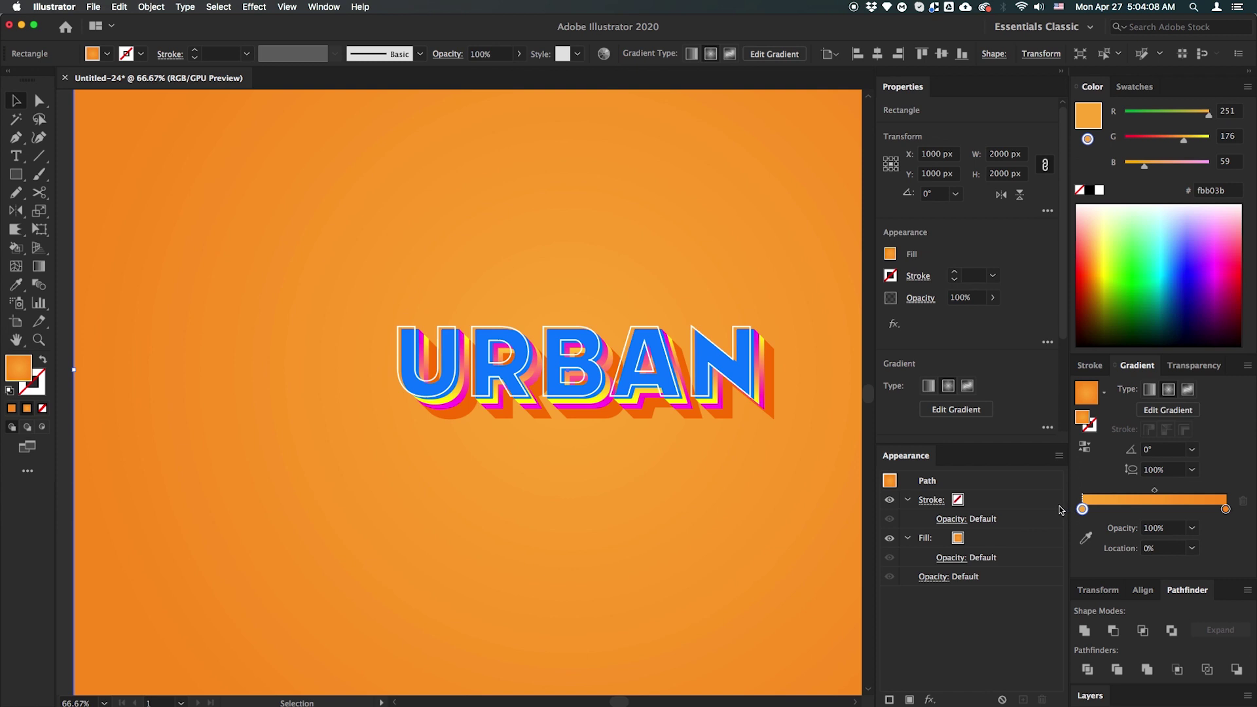
{"action": "left_click", "coordinate": [1192, 140]}
{"action": "left_click_drag", "start_coordinate": [1144, 169], "coordinate": [1103, 166]}
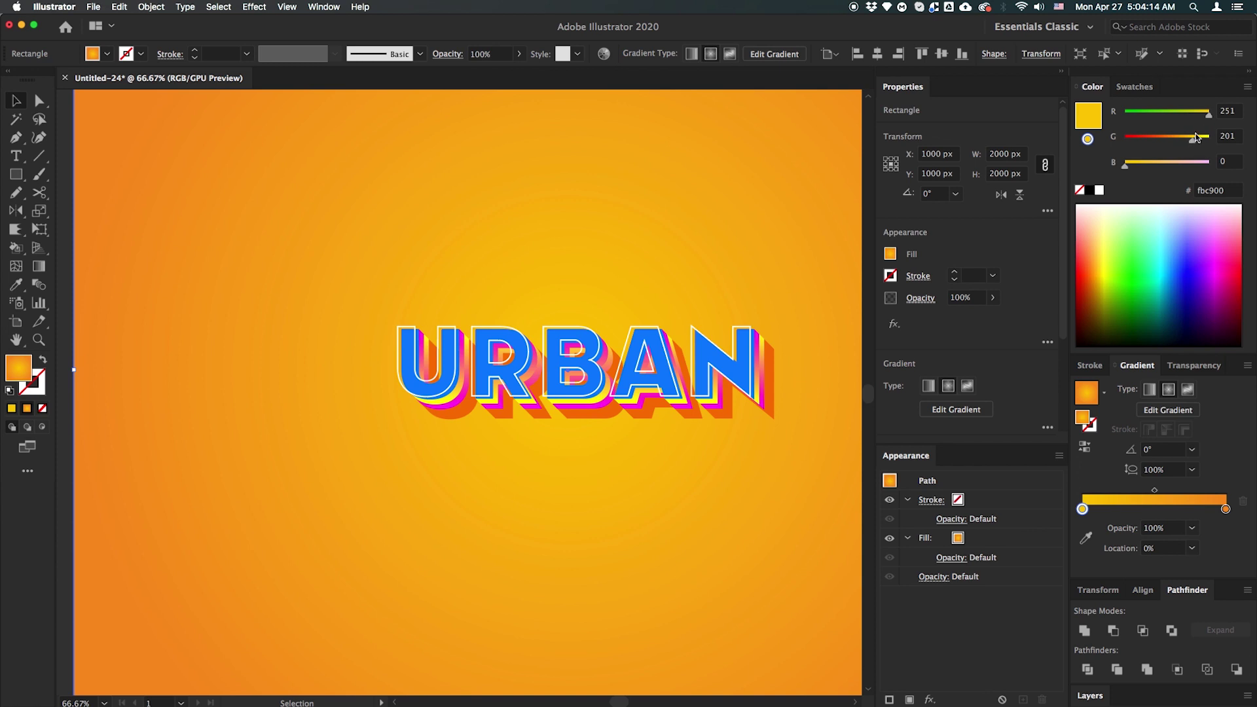
{"action": "left_click", "coordinate": [1153, 169]}
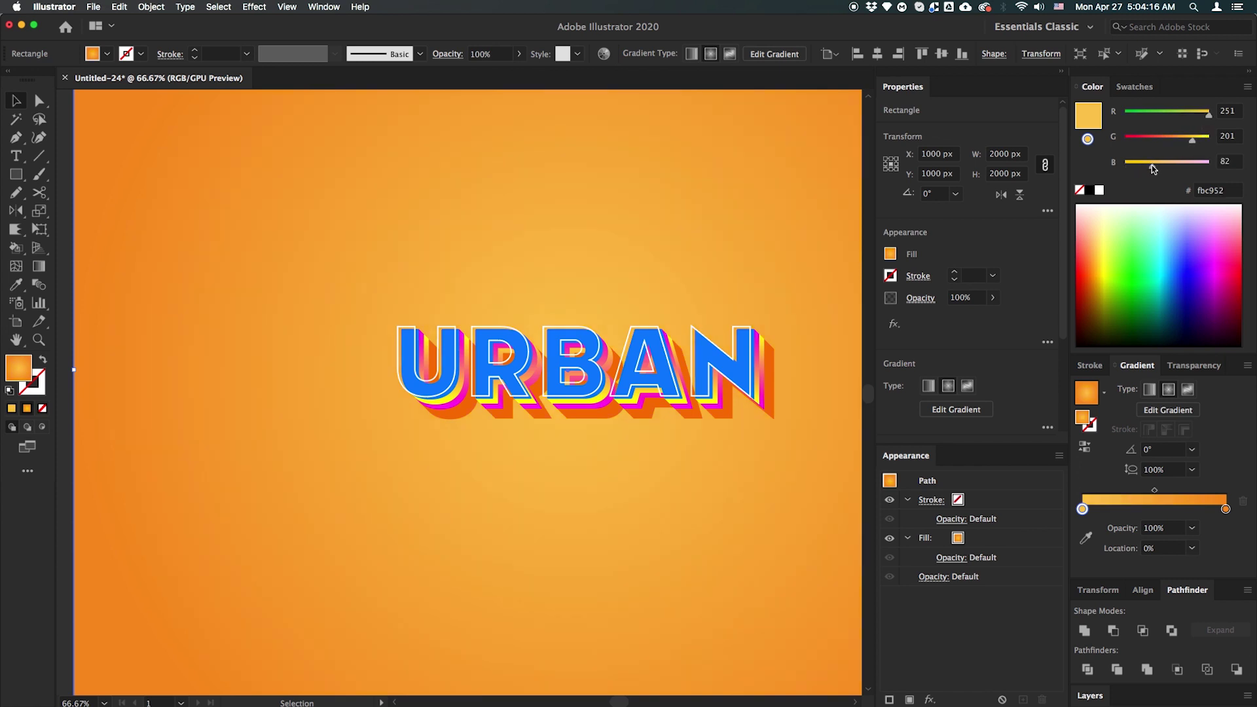
{"action": "left_click_drag", "start_coordinate": [1153, 169], "coordinate": [1169, 169]}
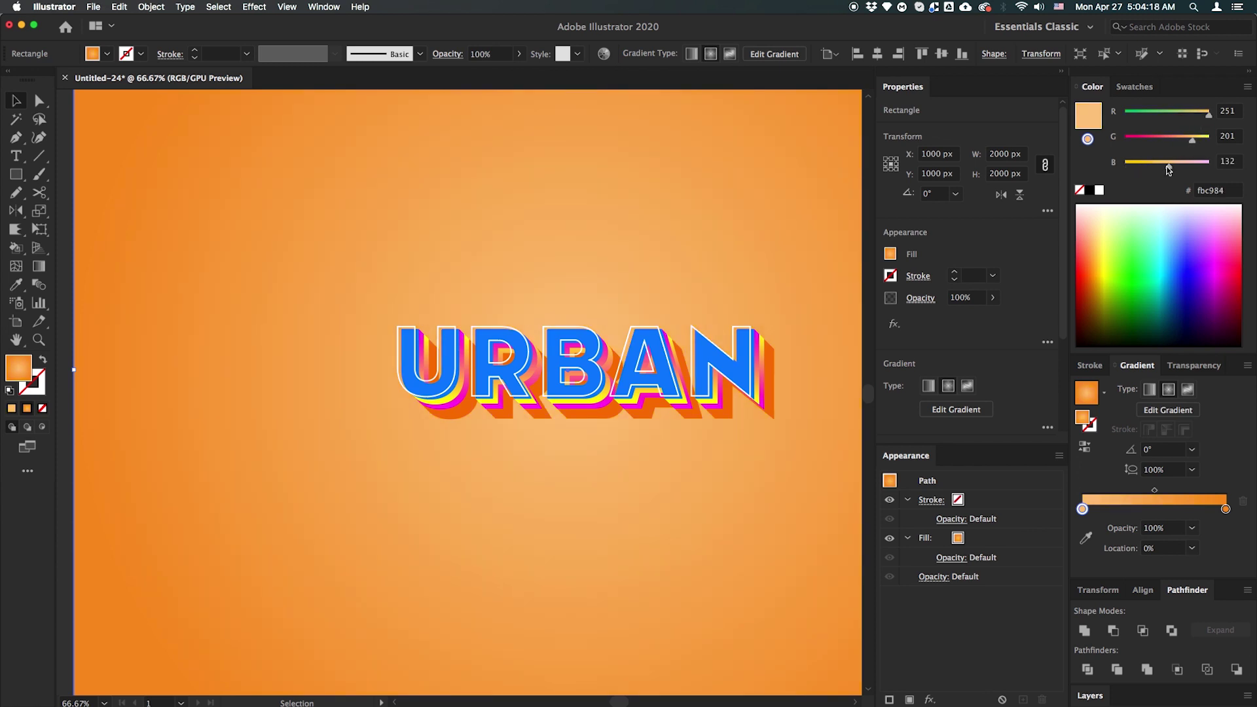
{"action": "mouse_move", "coordinate": [1161, 170]}
{"action": "left_mouse_down"}
{"action": "mouse_move", "coordinate": [1207, 139]}
{"action": "mouse_move", "coordinate": [1172, 165]}
{"action": "left_mouse_up"}
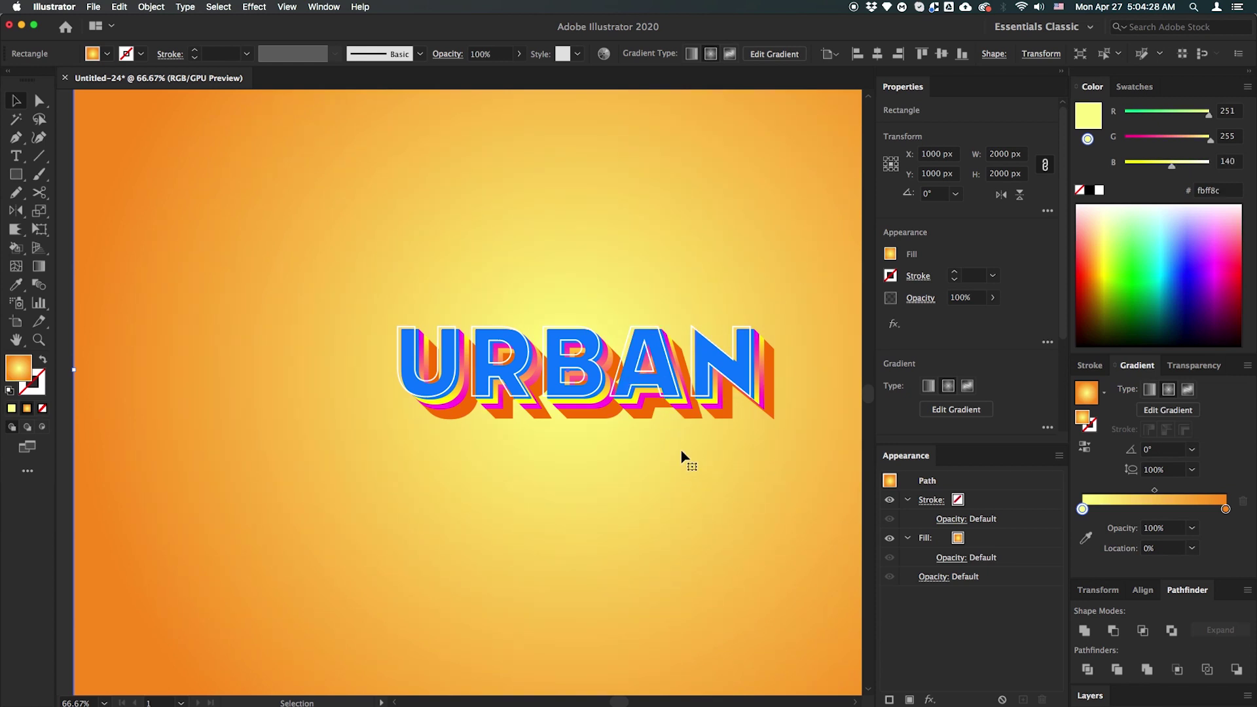
{"action": "left_click_drag", "start_coordinate": [657, 446], "coordinate": [556, 437]}
{"action": "key", "text": "z"}
{"action": "left_click_drag", "start_coordinate": [460, 382], "coordinate": [411, 387]}
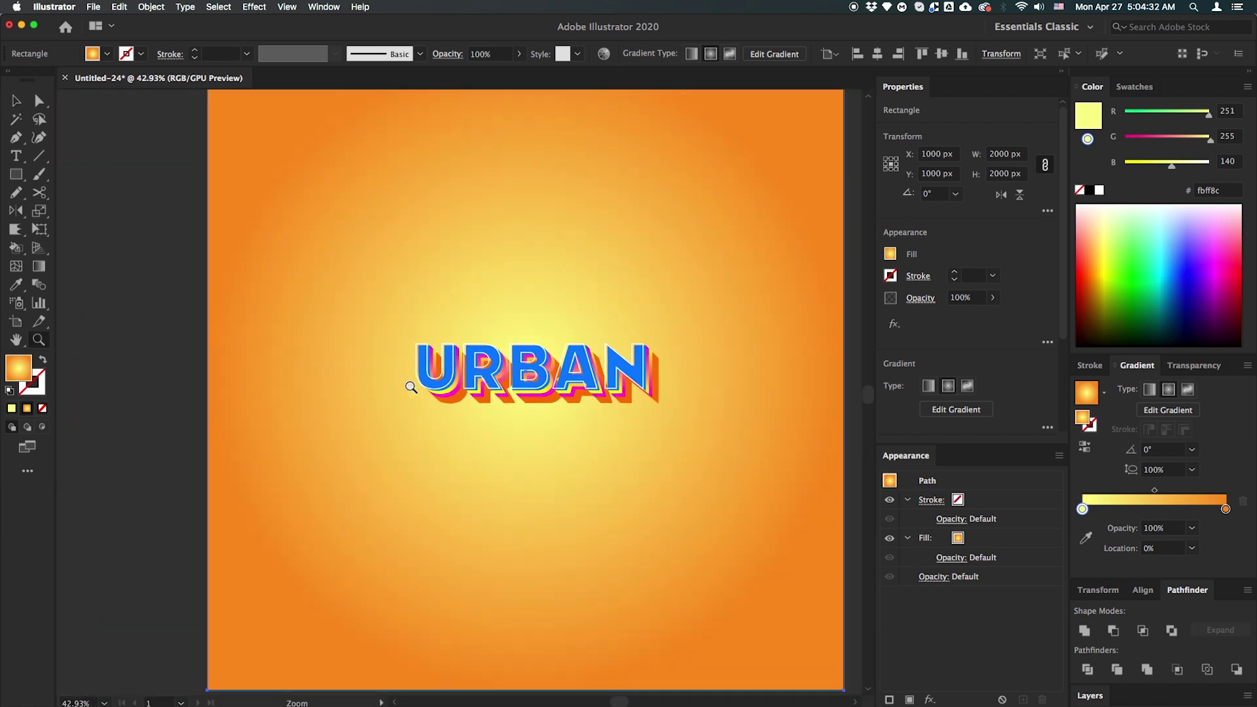
Select only the URBAN group and scale it up to about 1171 × 291 px
{"action": "left_click_drag", "start_coordinate": [661, 401], "coordinate": [638, 407]}
{"action": "key", "text": "v"}
{"action": "left_click", "coordinate": [846, 326]}
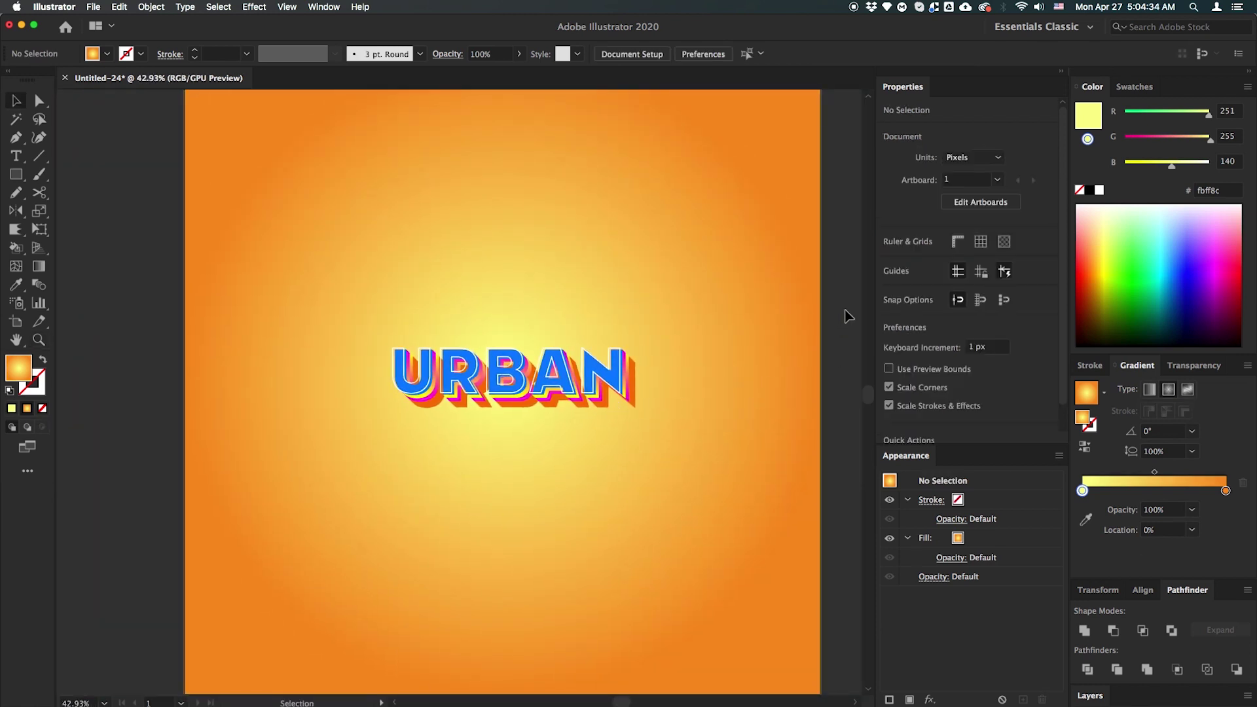
{"action": "key", "text": "super+a"}
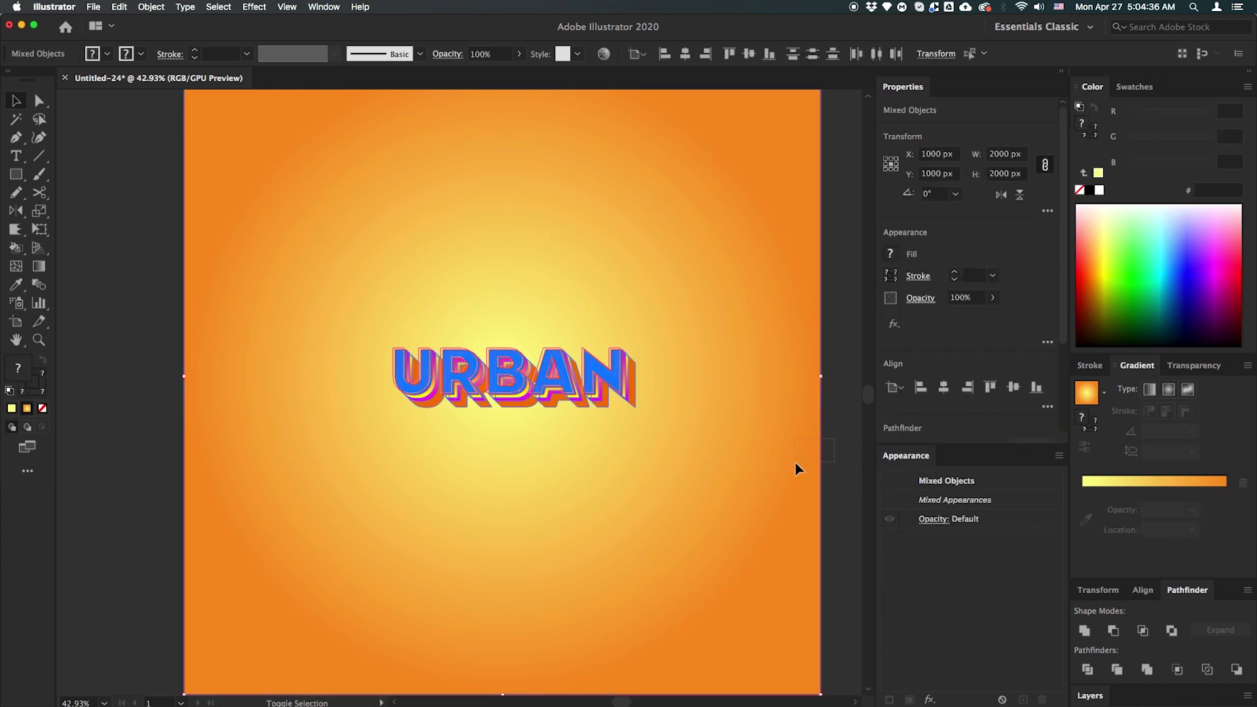
{"action": "left_click_drag", "start_coordinate": [795, 462], "coordinate": [791, 463]}
{"action": "left_click_drag", "start_coordinate": [636, 378], "coordinate": [704, 388]}
{"action": "left_click", "coordinate": [846, 385]}
Zoom in to preview the enlarged lettering and reselect the URBAN group
{"action": "key", "text": "z"}
{"action": "left_click_drag", "start_coordinate": [548, 363], "coordinate": [620, 368]}
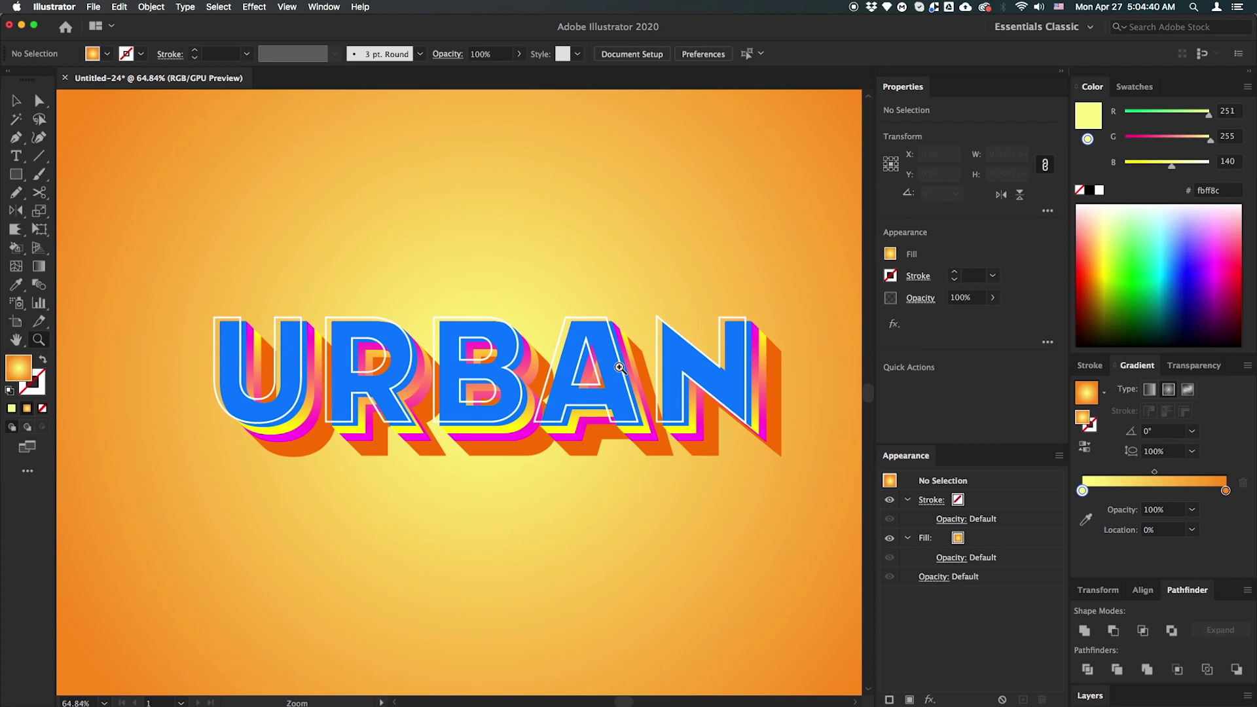
{"action": "key", "text": "Tab"}
{"action": "key", "text": "space"}
{"action": "left_click_drag", "start_coordinate": [707, 402], "coordinate": [761, 415]}
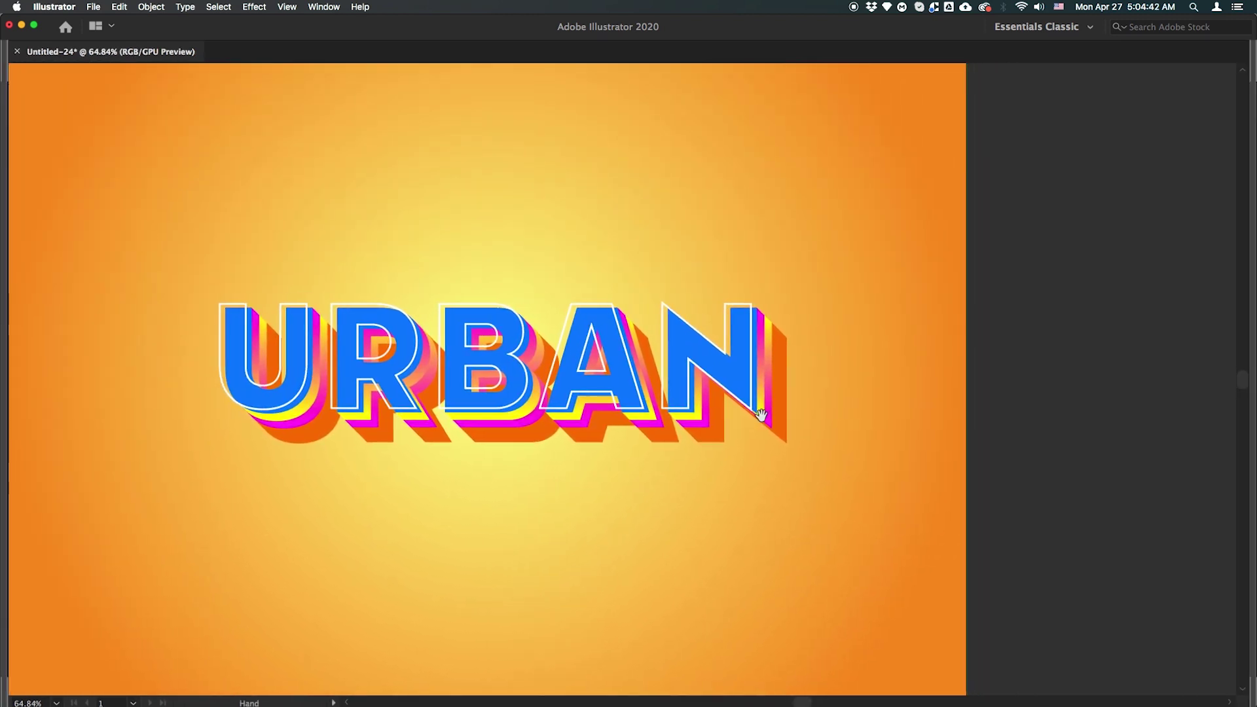
{"action": "key", "text": "v"}
{"action": "left_click", "coordinate": [632, 370]}
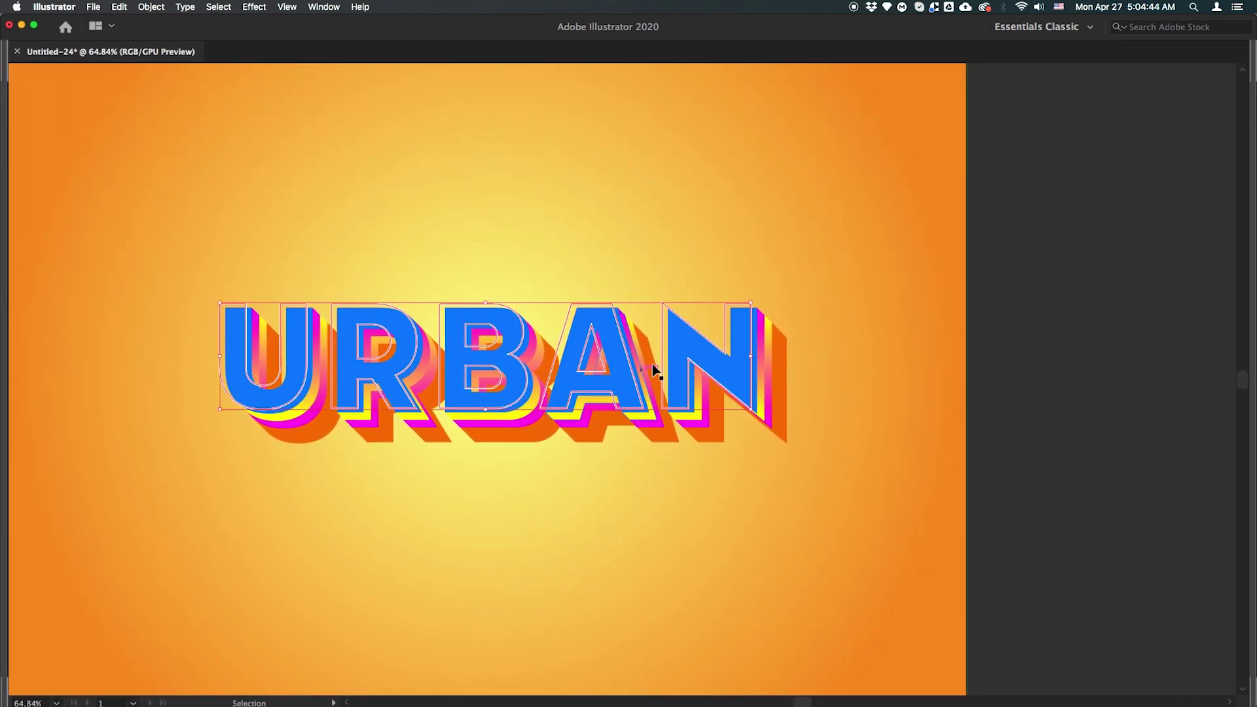
Paste a copy of the URBAN group behind the original with white fill and no stroke
{"action": "left_click", "coordinate": [140, 6]}
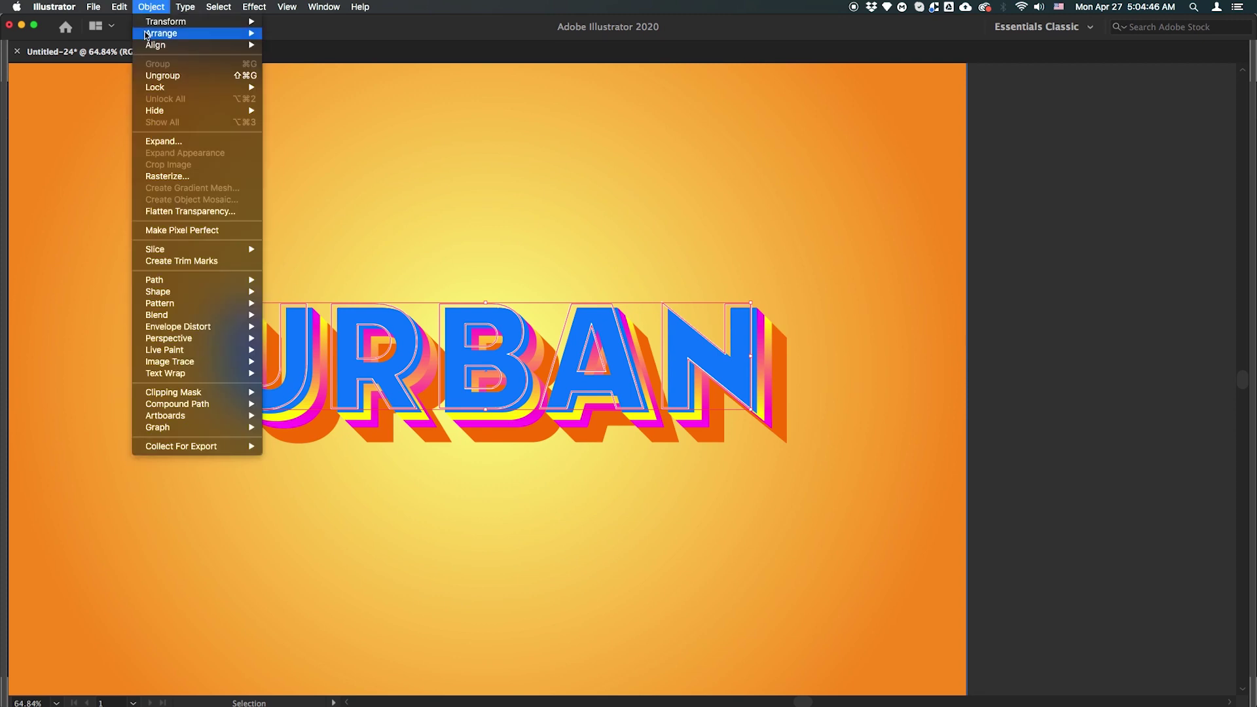
{"action": "left_click", "coordinate": [138, 70]}
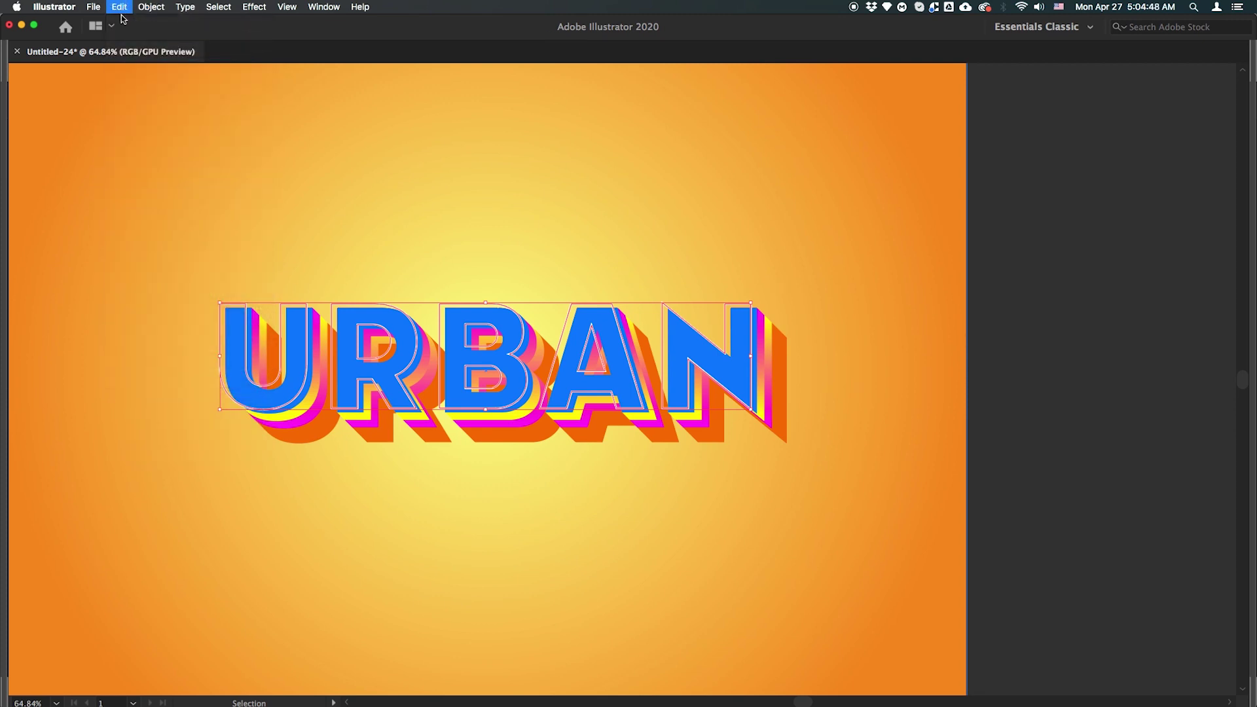
{"action": "left_click", "coordinate": [119, 6]}
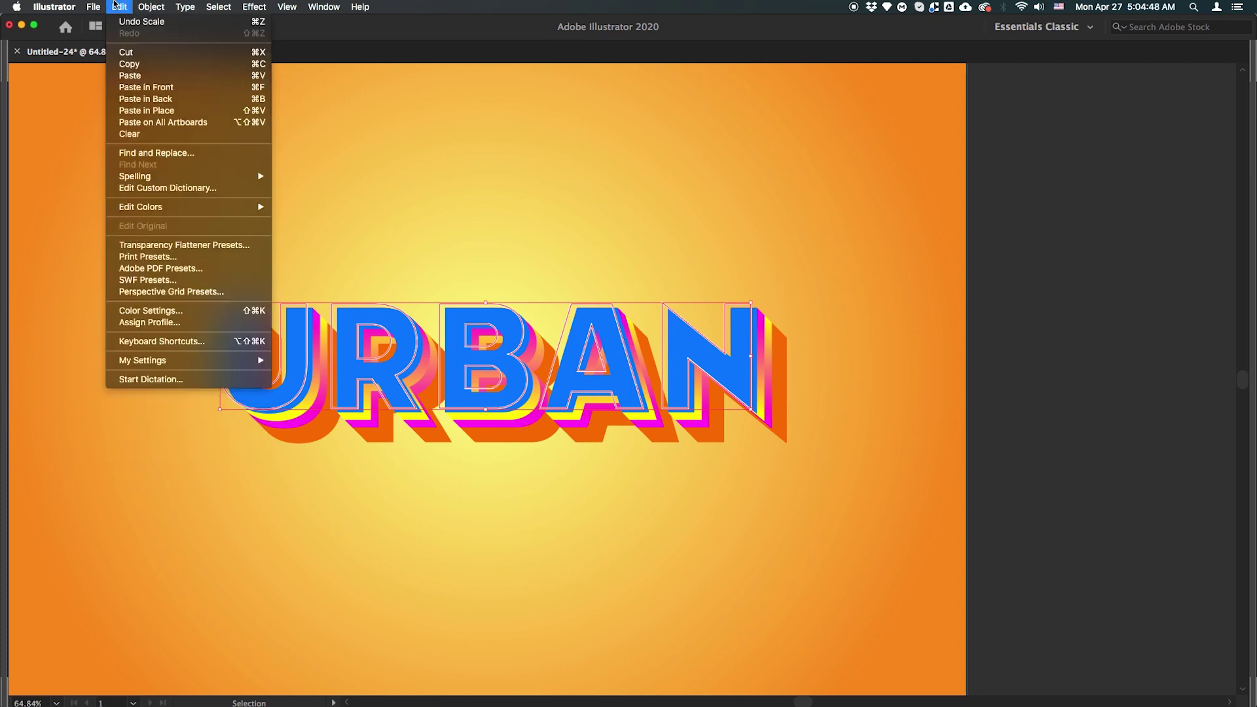
{"action": "left_click", "coordinate": [151, 100]}
{"action": "key", "text": "Tab"}
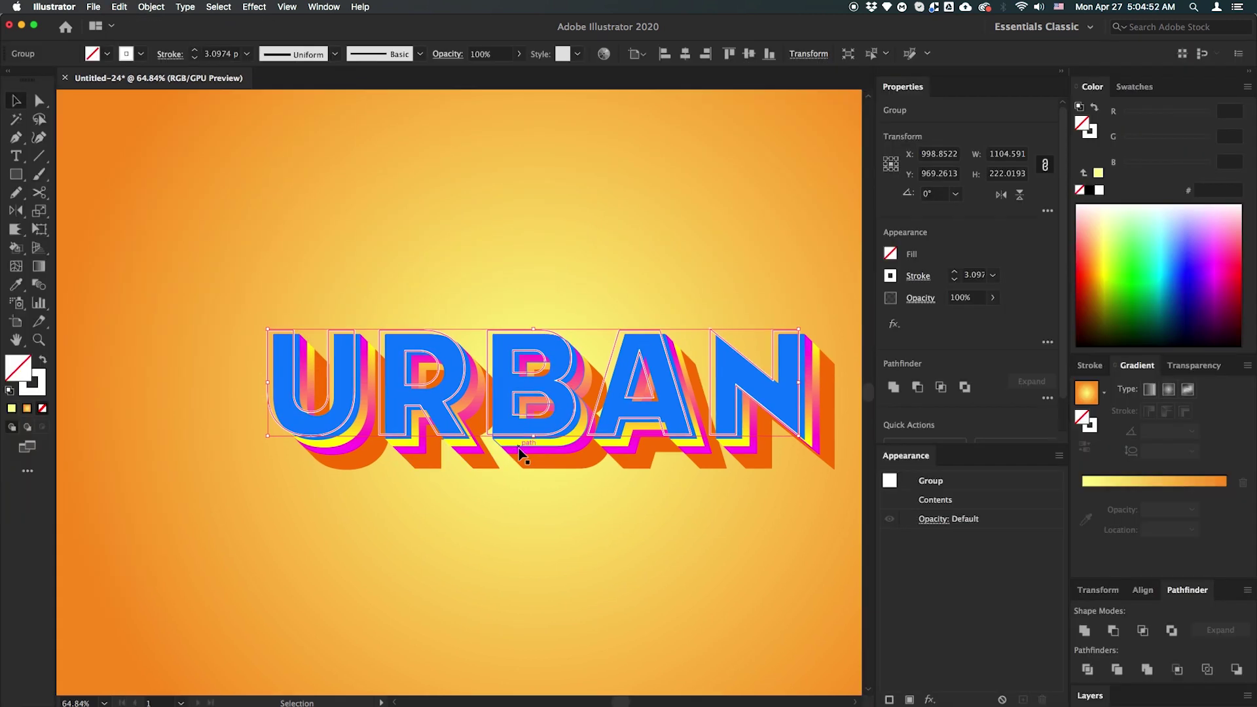
{"action": "key", "text": "shift+x"}
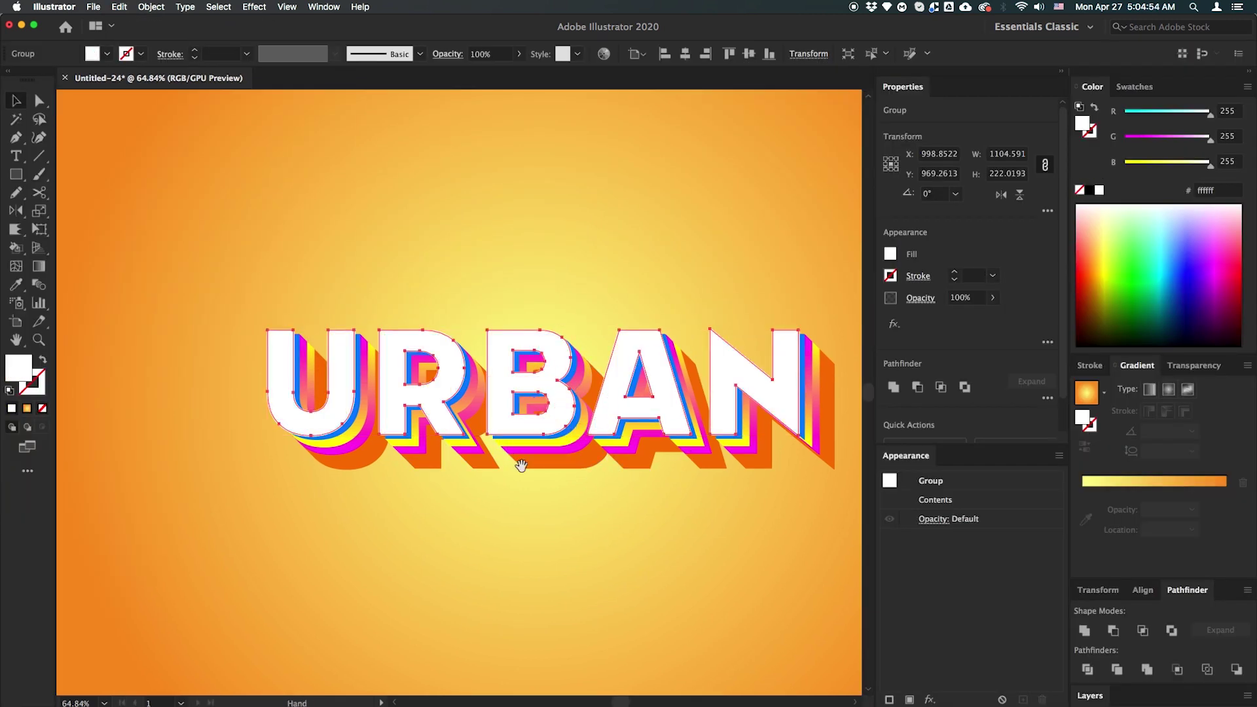
Load the Basic Graphics_Lines pattern library from the Swatches menu
{"action": "left_click_drag", "start_coordinate": [521, 465], "coordinate": [463, 450]}
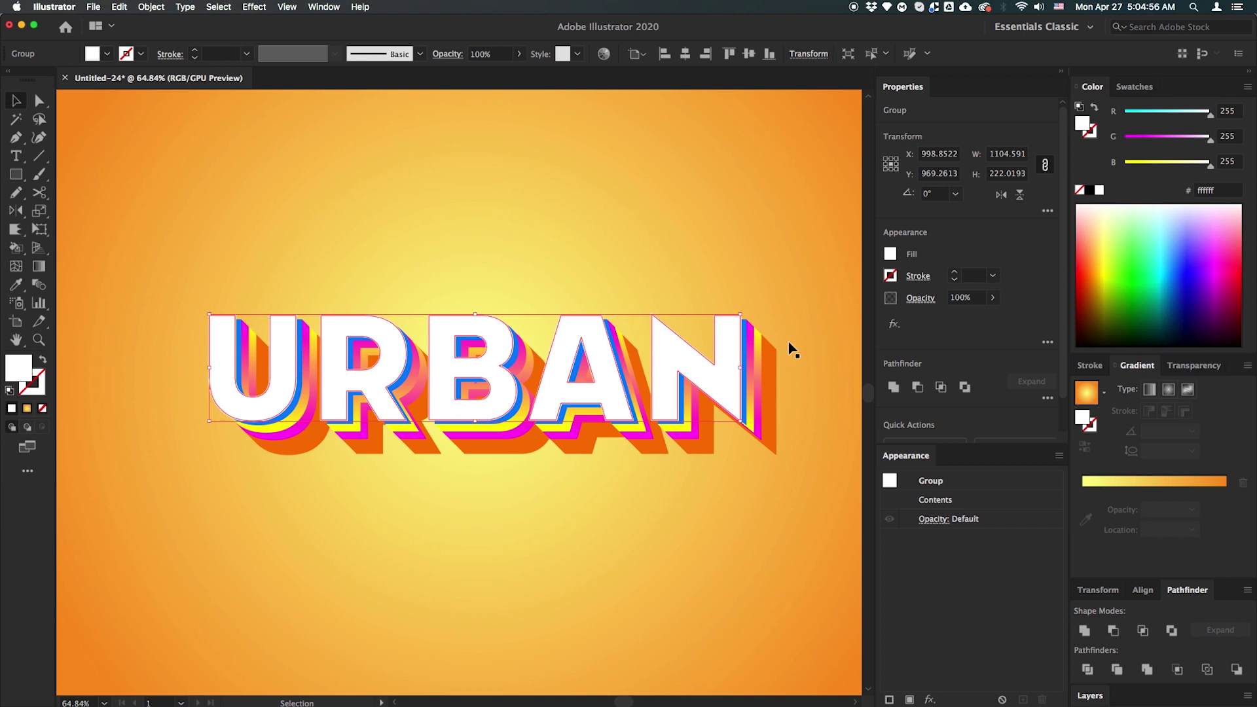
{"action": "left_click", "coordinate": [1146, 87]}
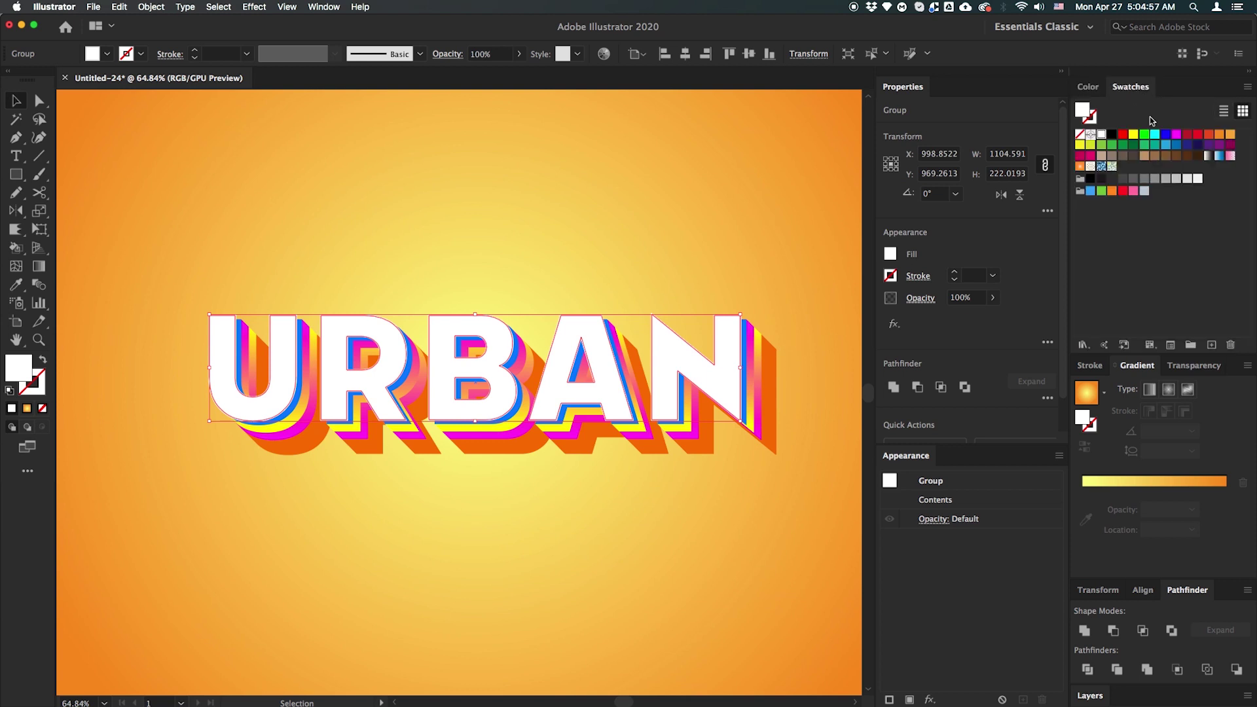
{"action": "left_click", "coordinate": [1248, 86]}
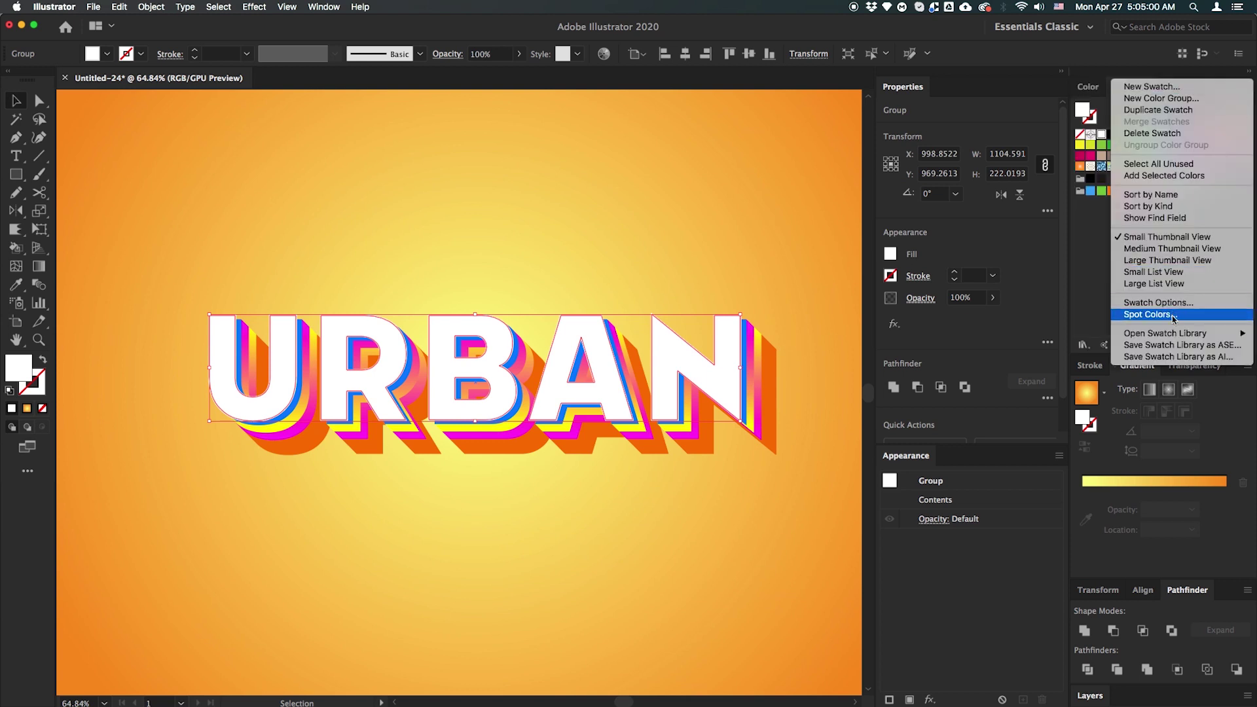
{"action": "mouse_move", "coordinate": [1173, 334]}
{"action": "mouse_move", "coordinate": [1054, 497]}
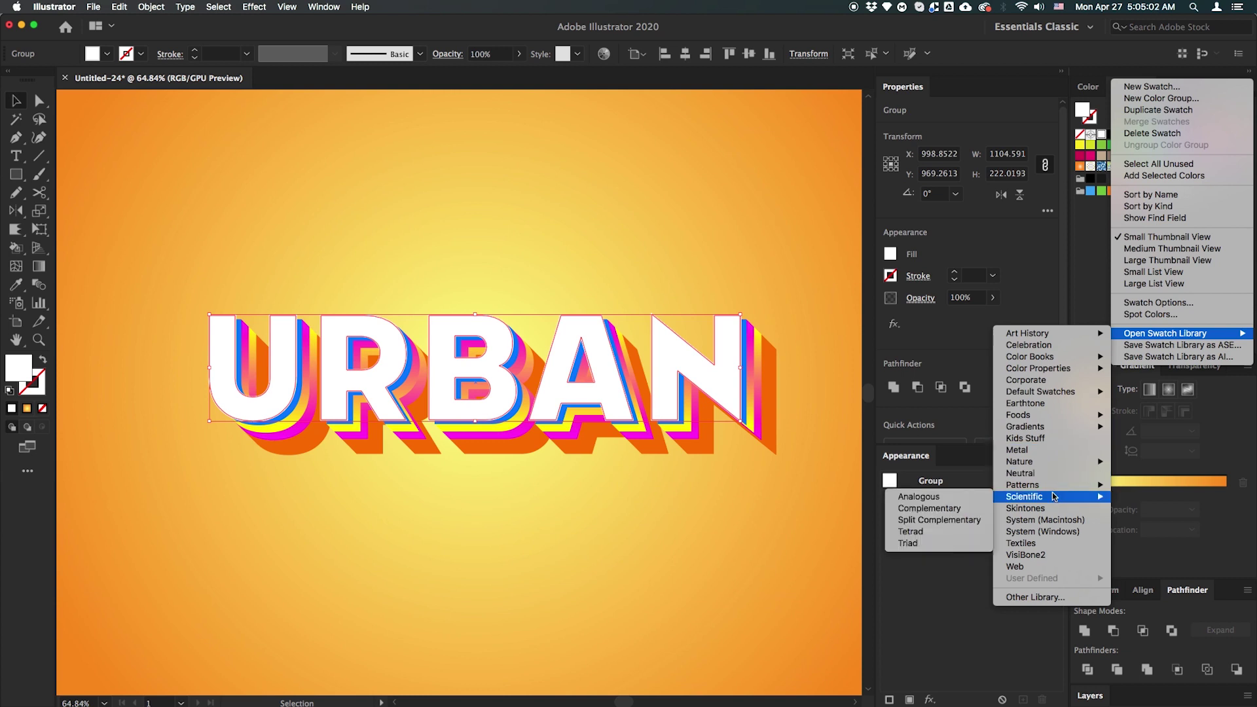
{"action": "mouse_move", "coordinate": [936, 485]}
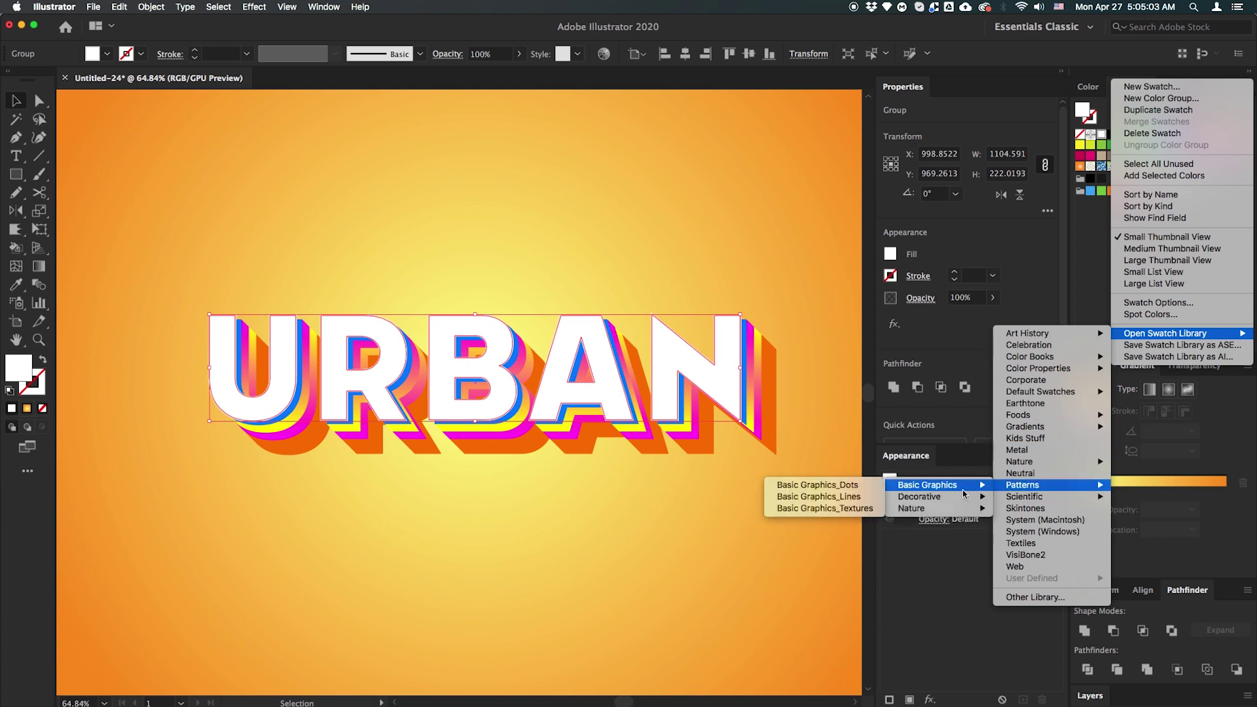
{"action": "left_click", "coordinate": [845, 498]}
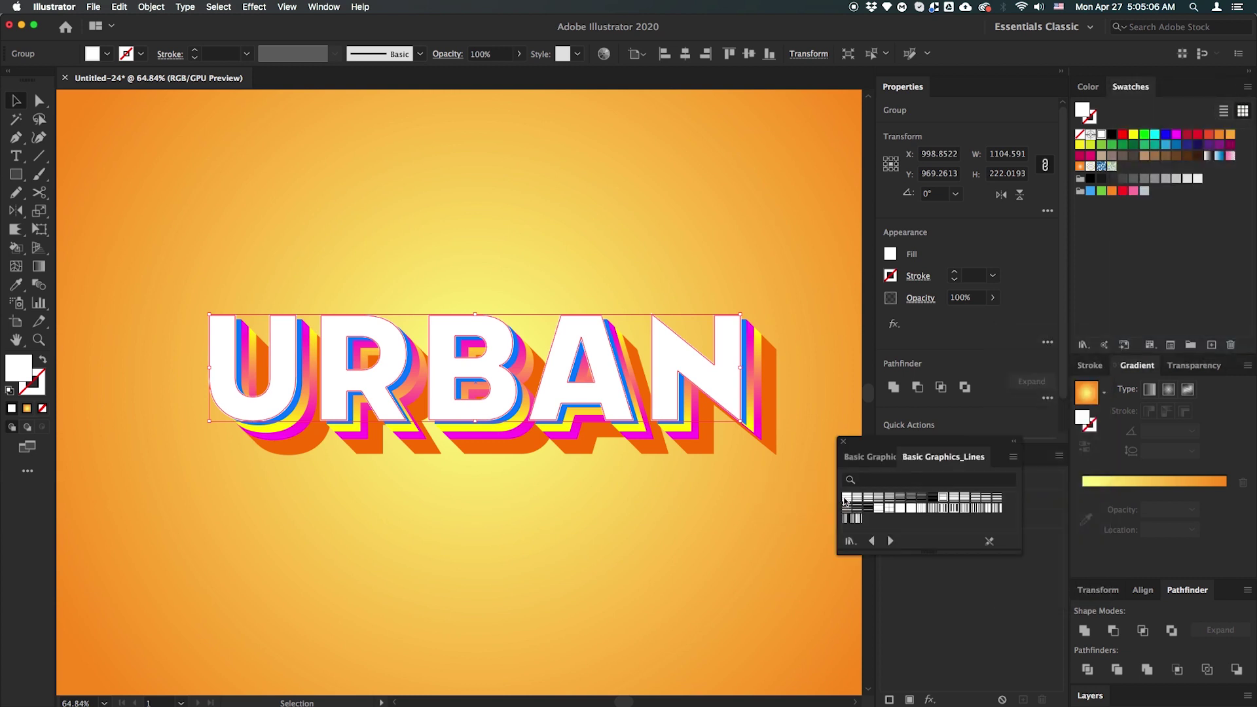
Fill the letters with the 10 lpi 20% line pattern at 20% opacity, then deselect
{"action": "left_click", "coordinate": [943, 502]}
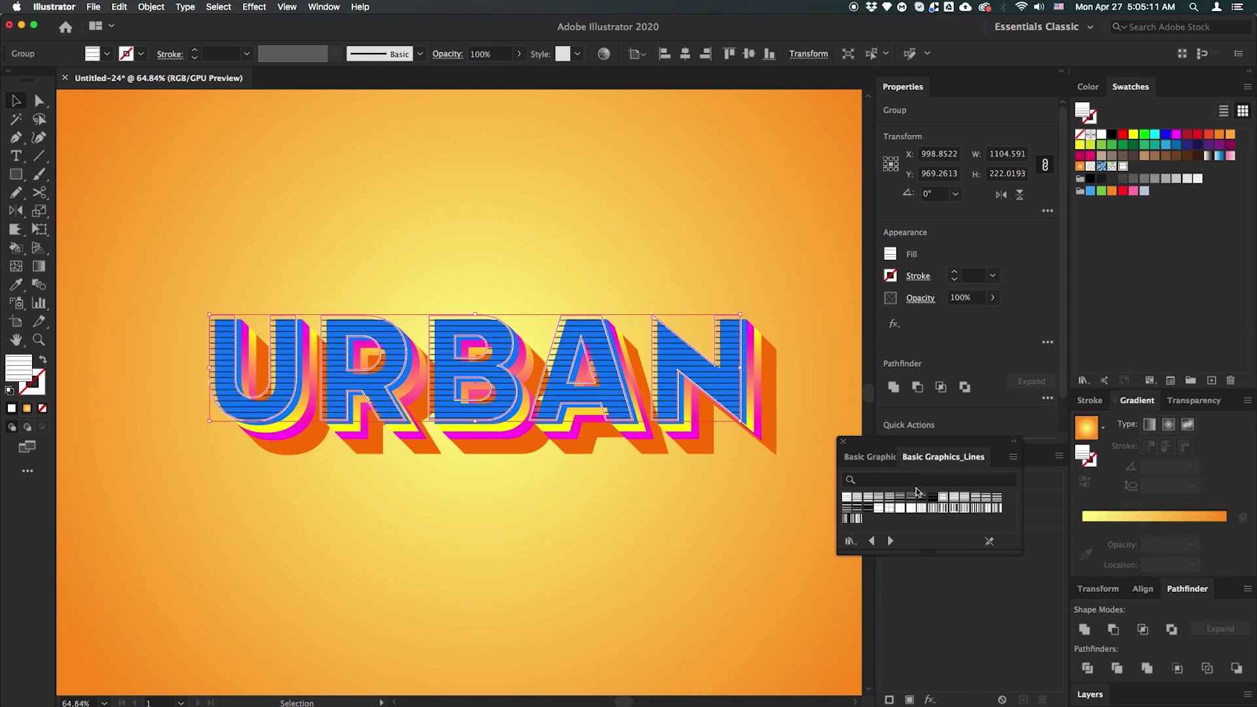
{"action": "left_click", "coordinate": [850, 501]}
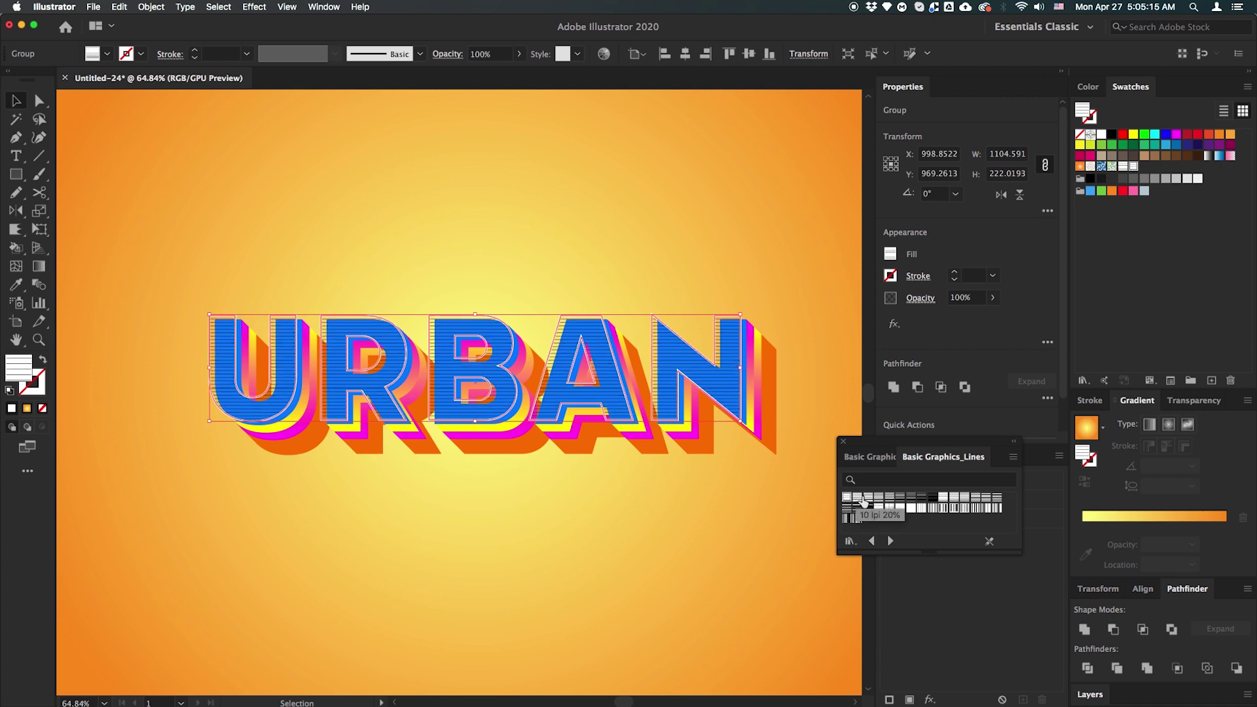
{"action": "left_click", "coordinate": [956, 501]}
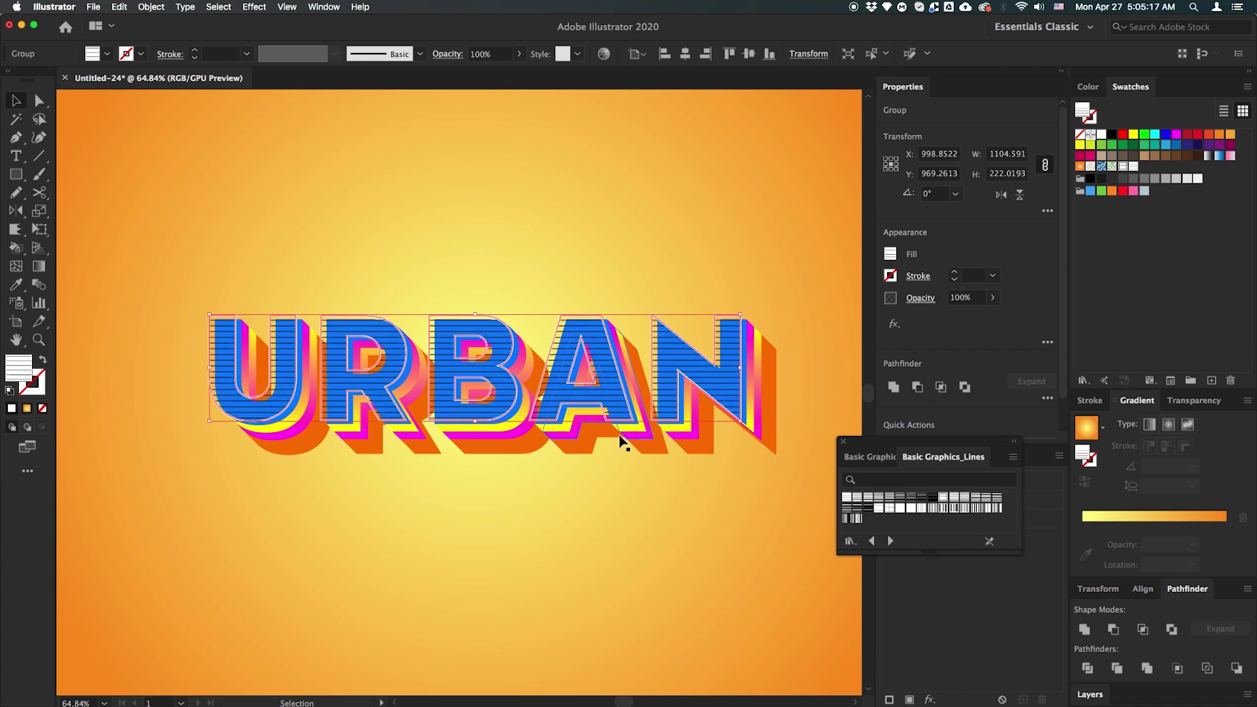
{"action": "left_click", "coordinate": [967, 298]}
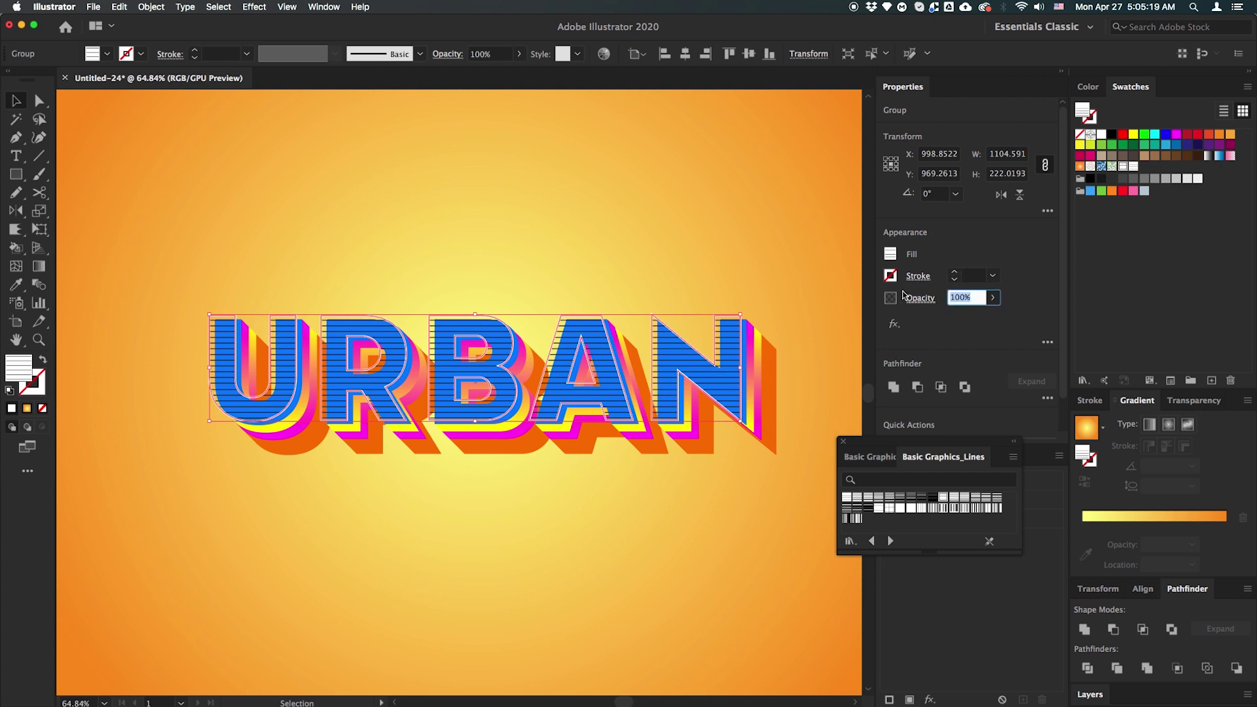
{"action": "type", "text": "20"}
{"action": "key", "text": "Return"}
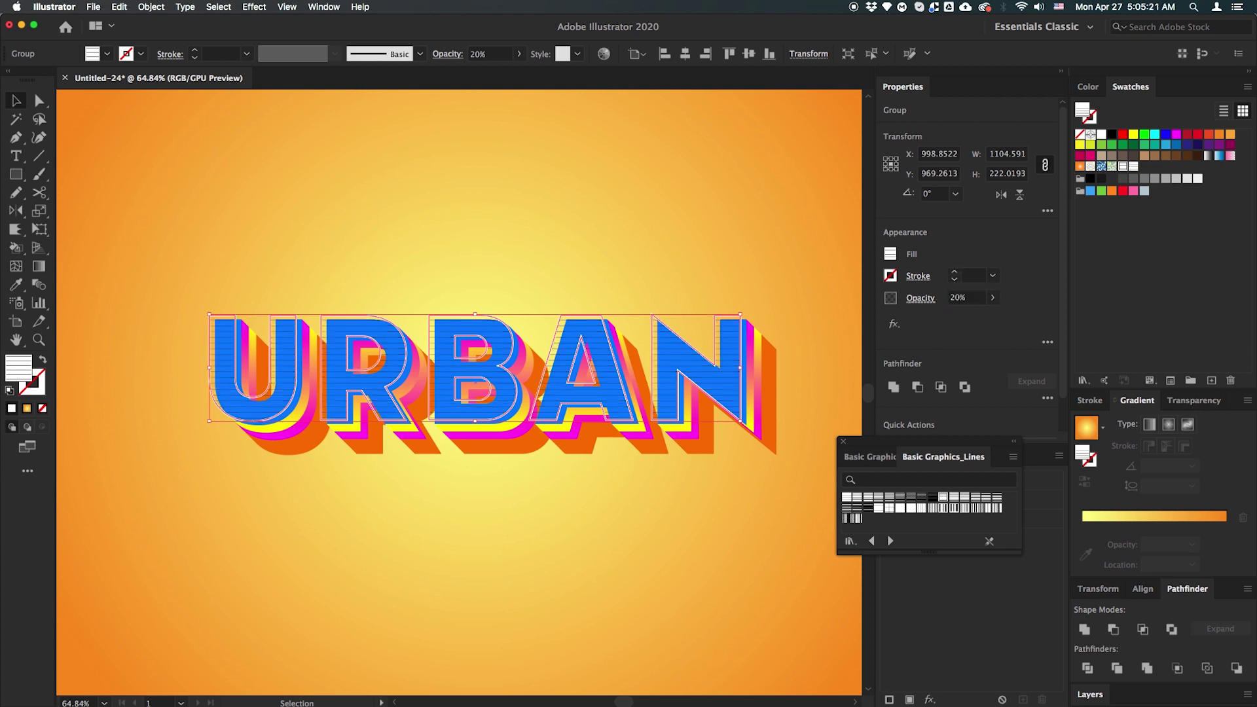
{"action": "key", "text": "super+shift+a"}
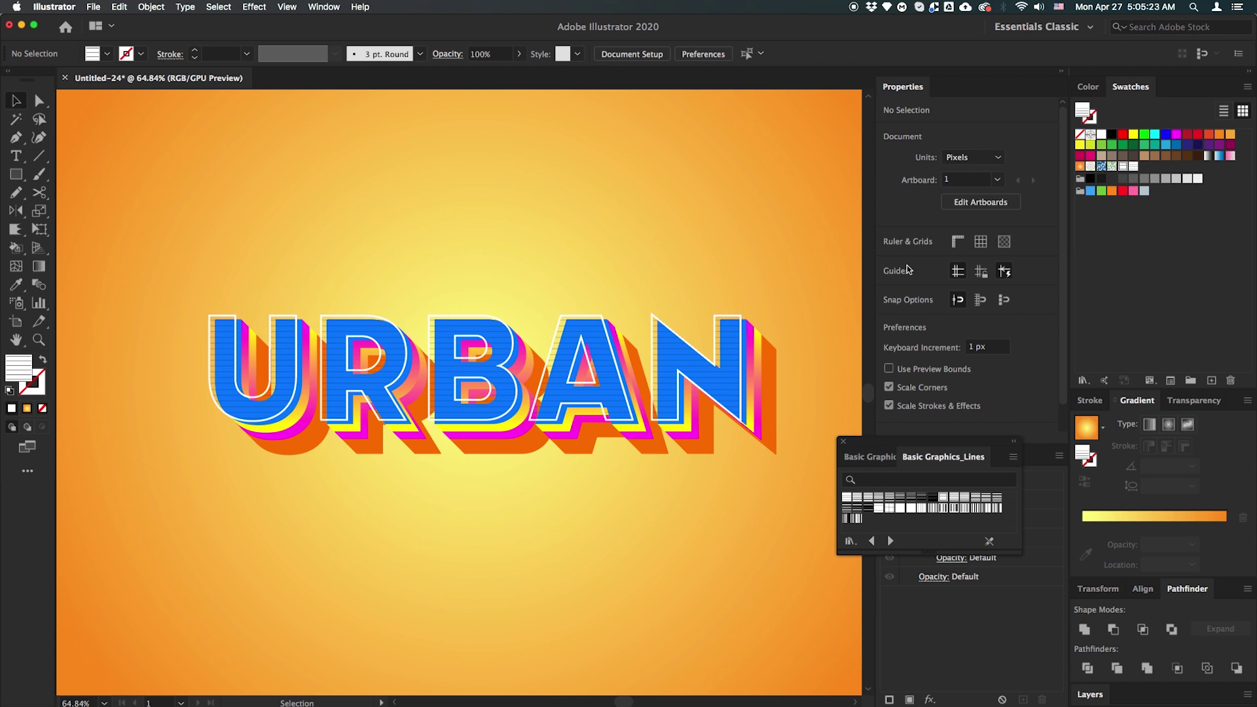
Select URBAN's orange shadow group and paste a copy of it in front
{"action": "left_click", "coordinate": [844, 442]}
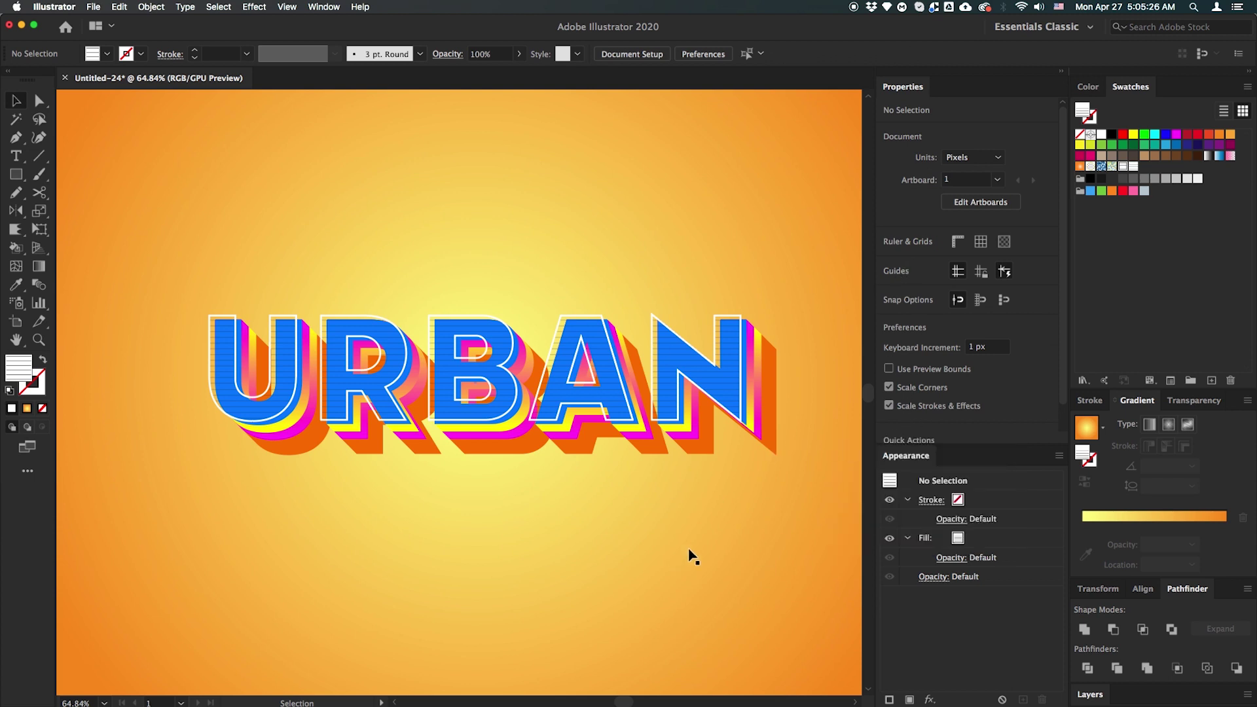
{"action": "left_click", "coordinate": [772, 437]}
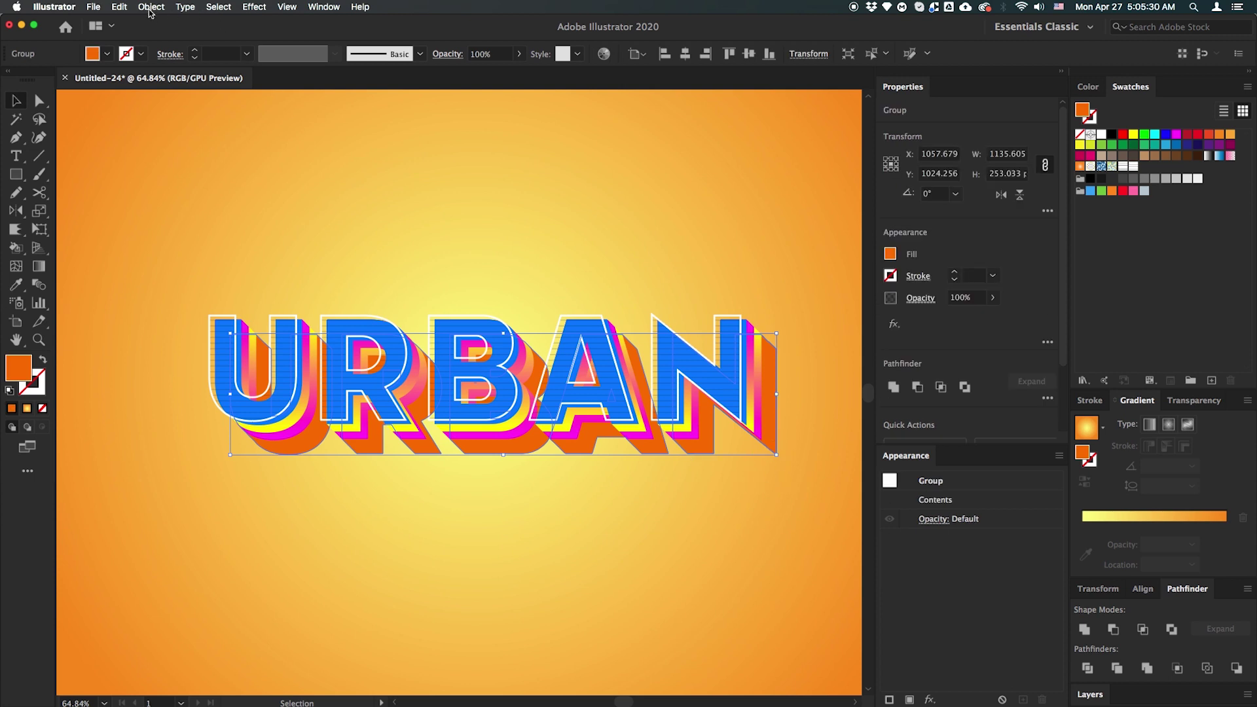
{"action": "left_click", "coordinate": [121, 7]}
{"action": "left_click", "coordinate": [137, 73]}
{"action": "left_click", "coordinate": [121, 7]}
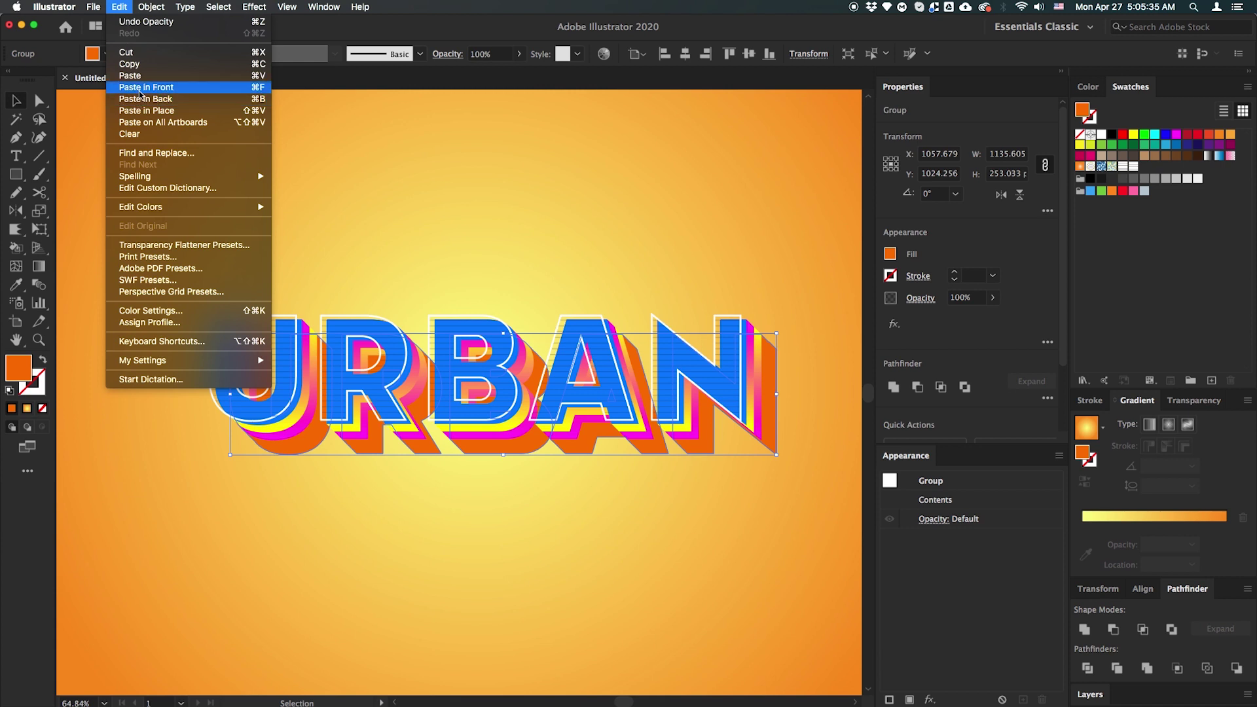
{"action": "left_click", "coordinate": [139, 94]}
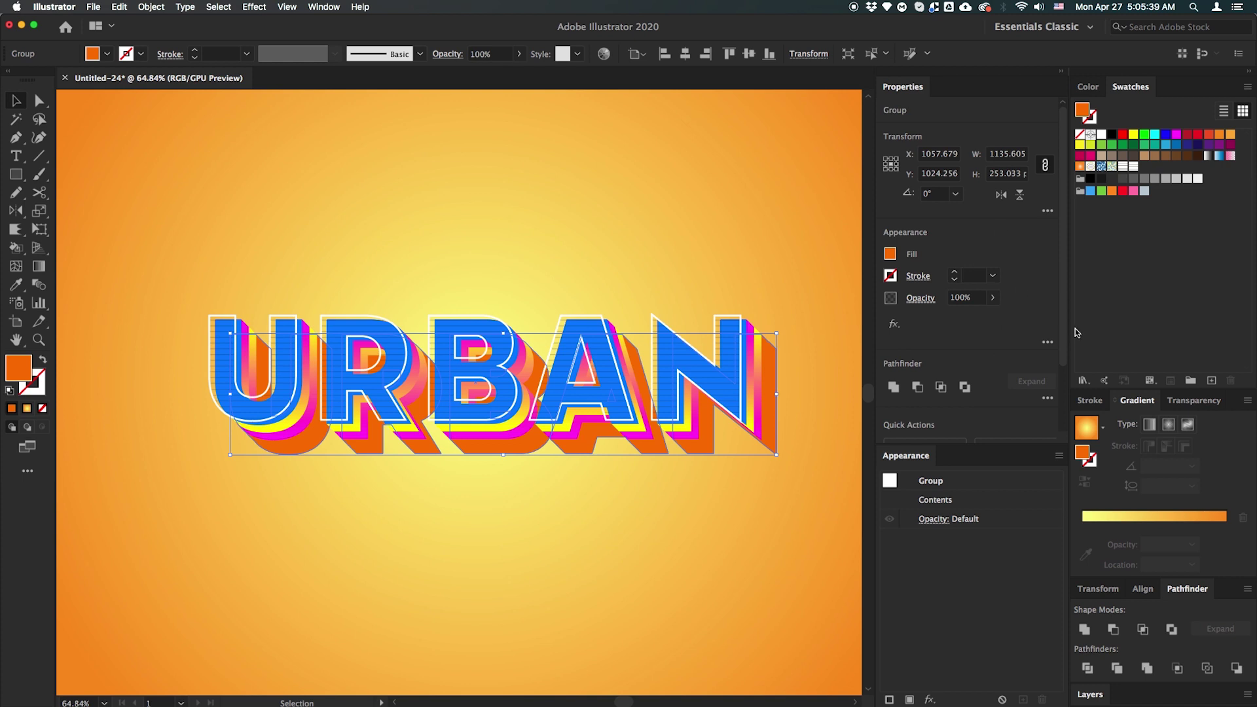
Fill the shadow copy with a Basic Graphics_Dots pattern at 20% opacity and deselect
{"action": "left_click", "coordinate": [1247, 87]}
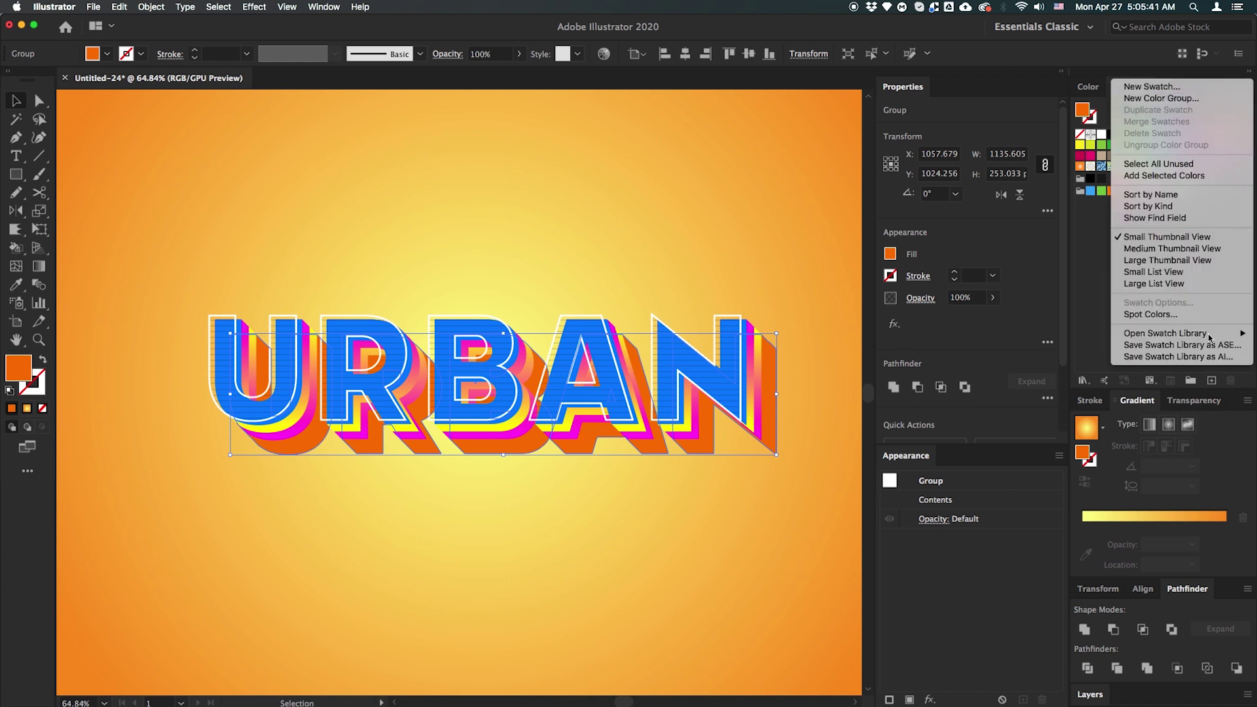
{"action": "mouse_move", "coordinate": [1207, 335]}
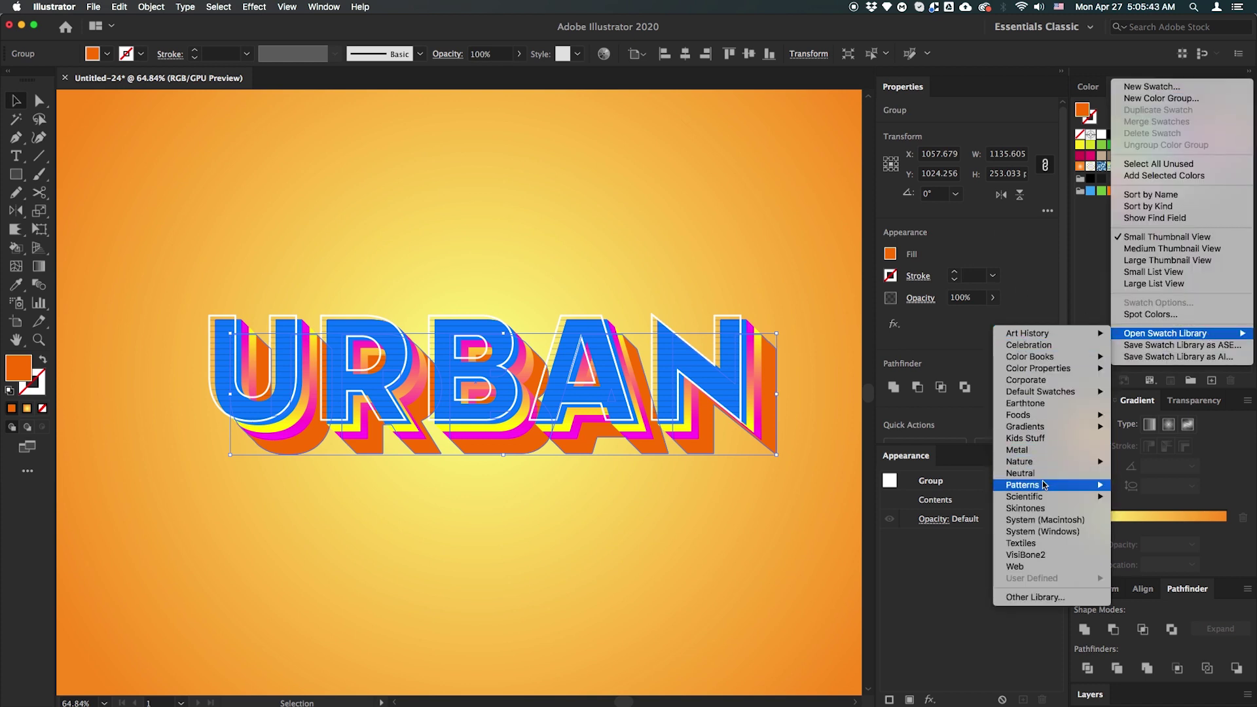
{"action": "mouse_move", "coordinate": [1041, 486]}
{"action": "mouse_move", "coordinate": [949, 485]}
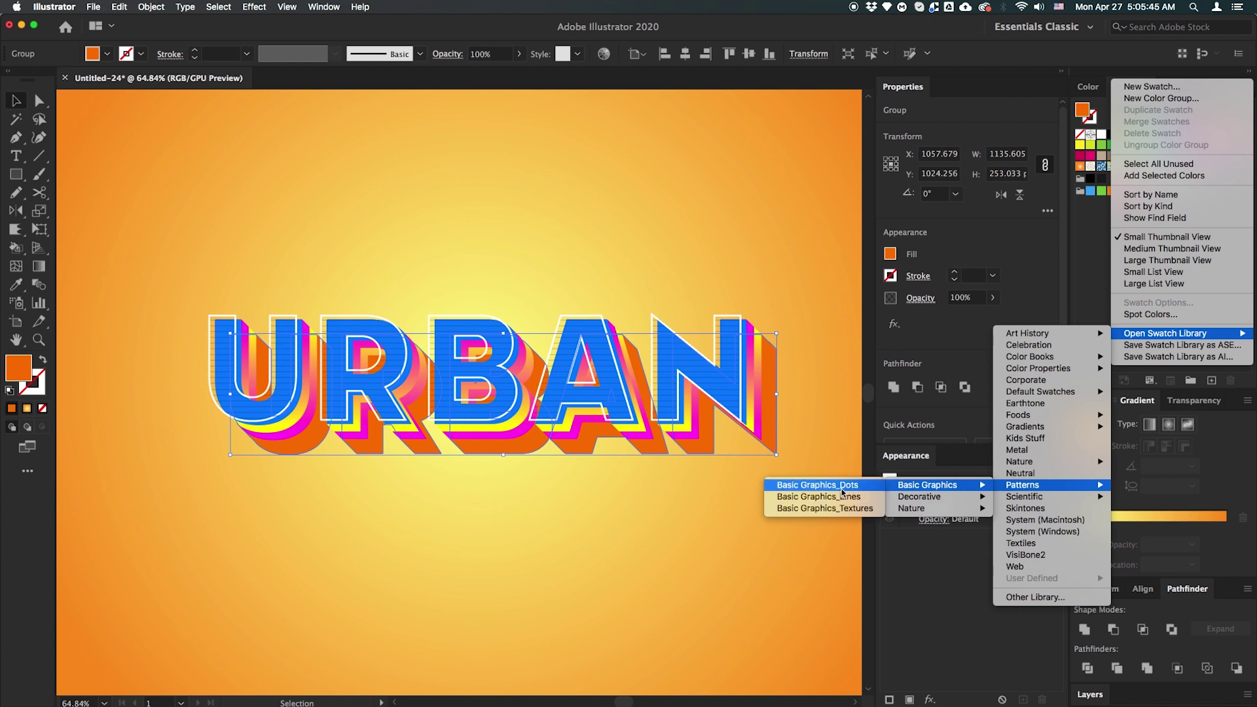
{"action": "left_click", "coordinate": [843, 488]}
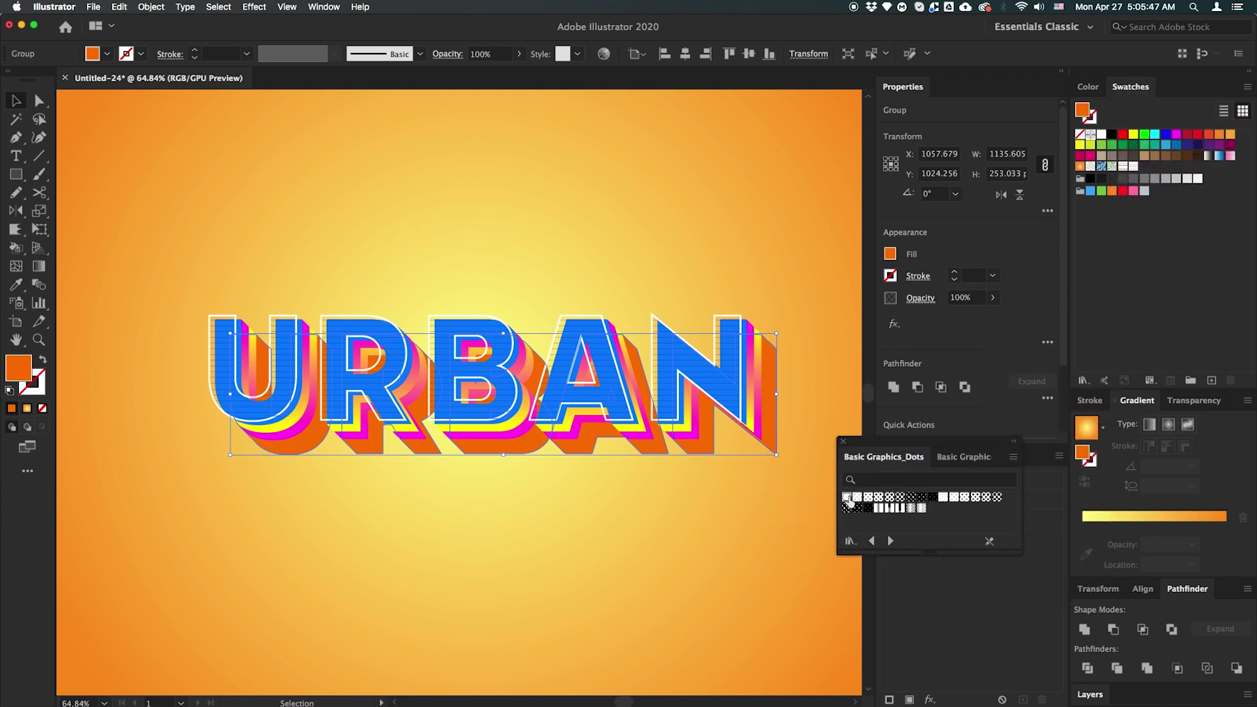
{"action": "left_click", "coordinate": [847, 498]}
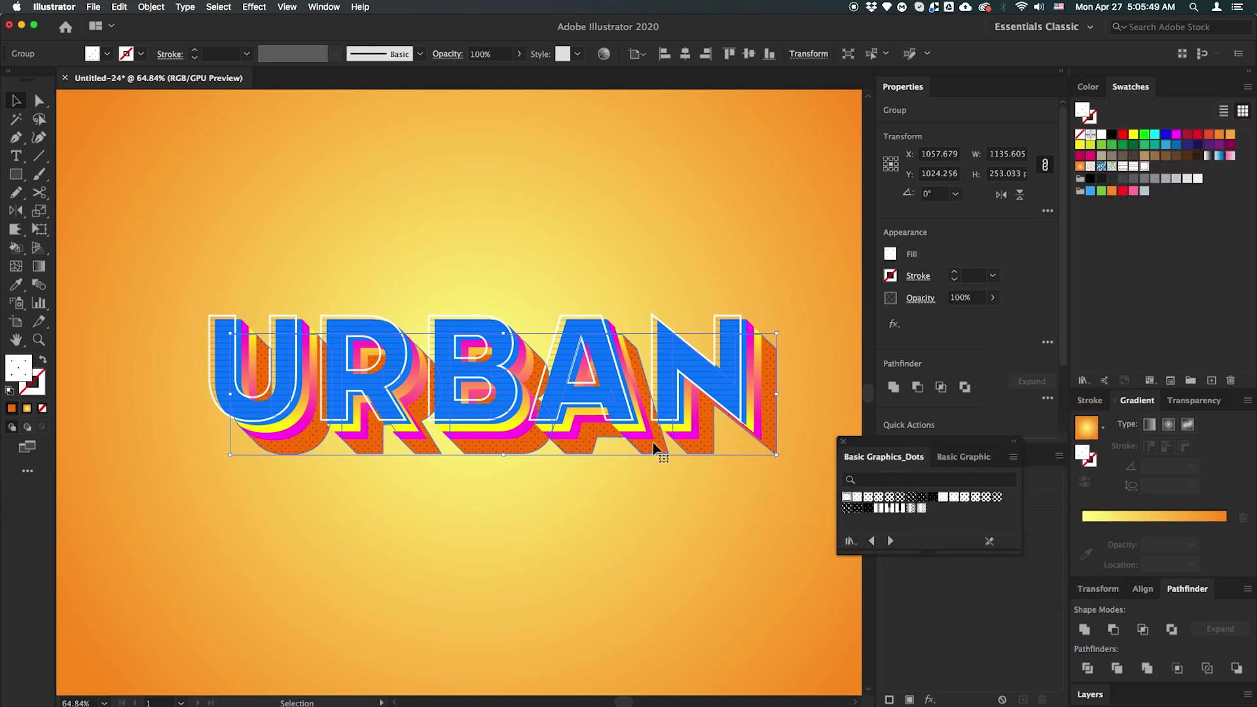
{"action": "left_click", "coordinate": [969, 299]}
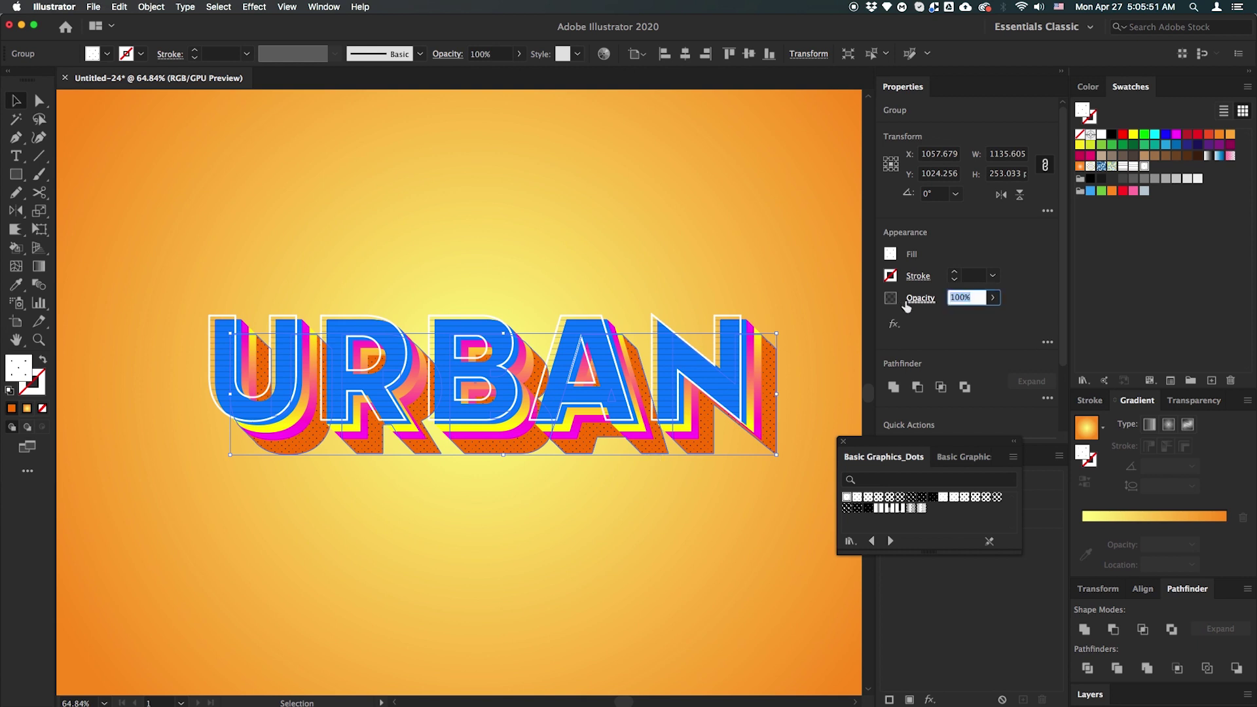
{"action": "type", "text": "20"}
{"action": "key", "text": "Return"}
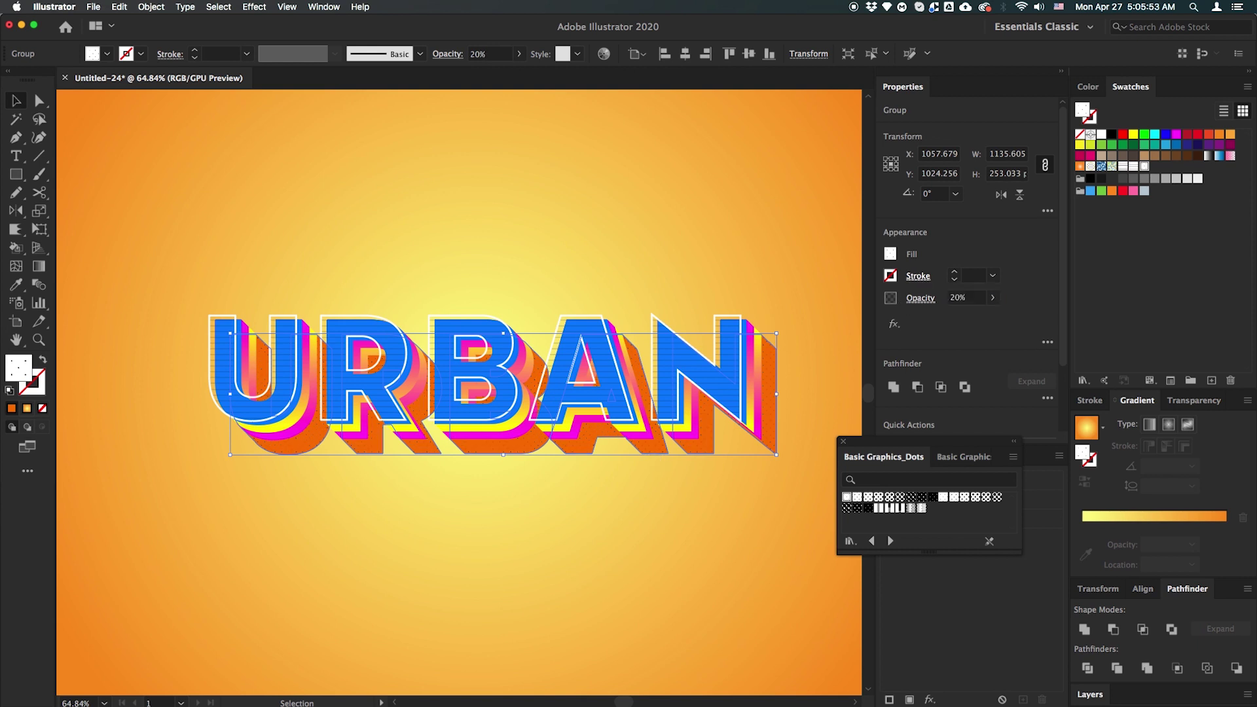
{"action": "key", "text": "super+shift+a"}
{"action": "key", "text": "Tab"}
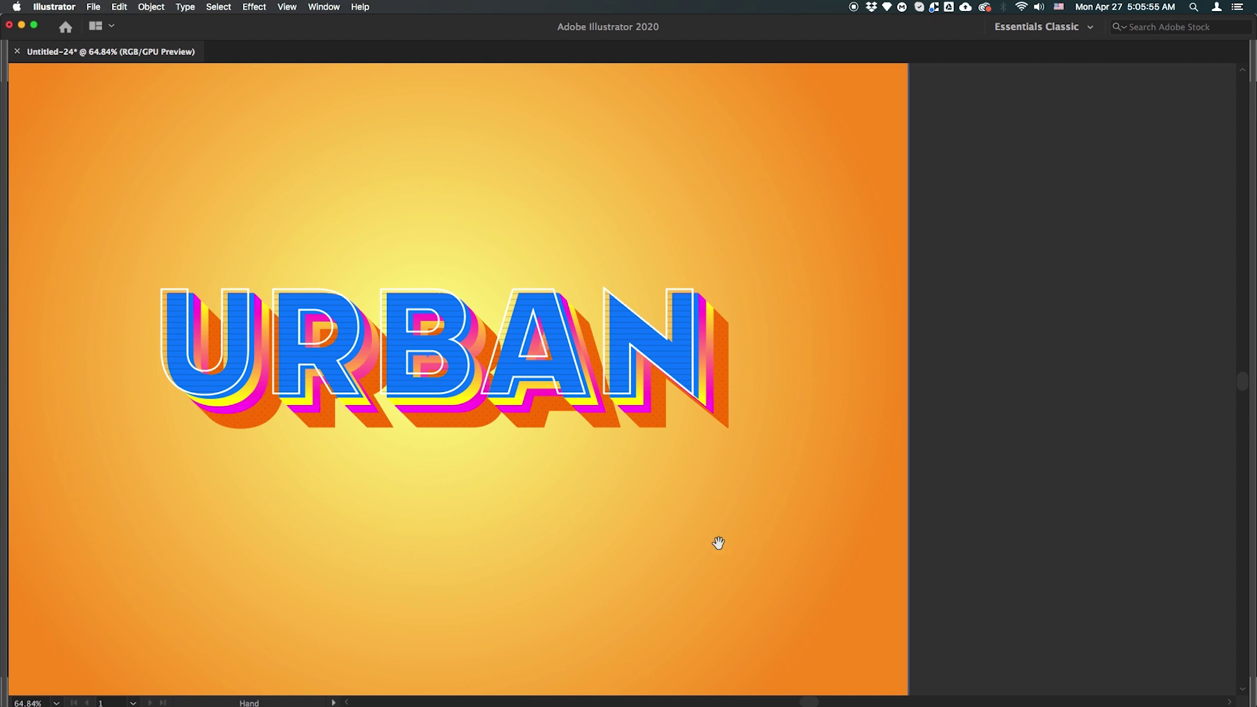
Fill the background rectangle copy with the Basic Graphics_Dots pattern at 20% opacity
{"action": "key", "text": "Tab"}
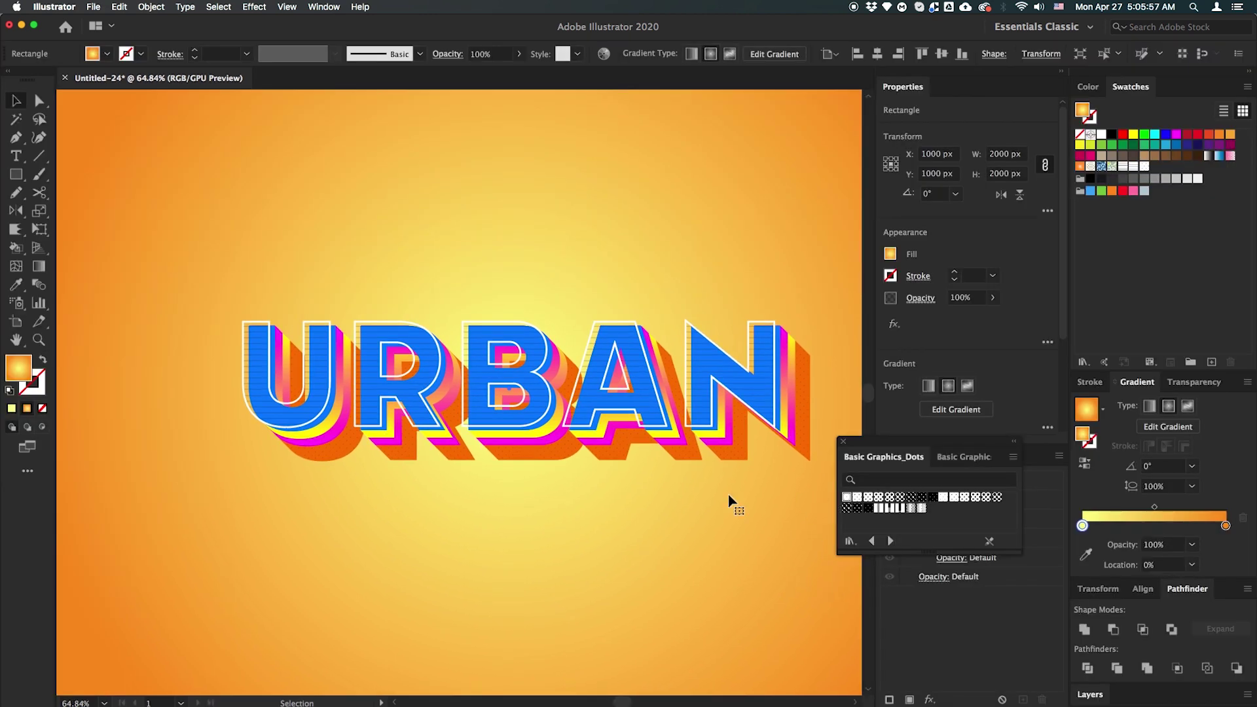
{"action": "key", "text": "super+minus"}
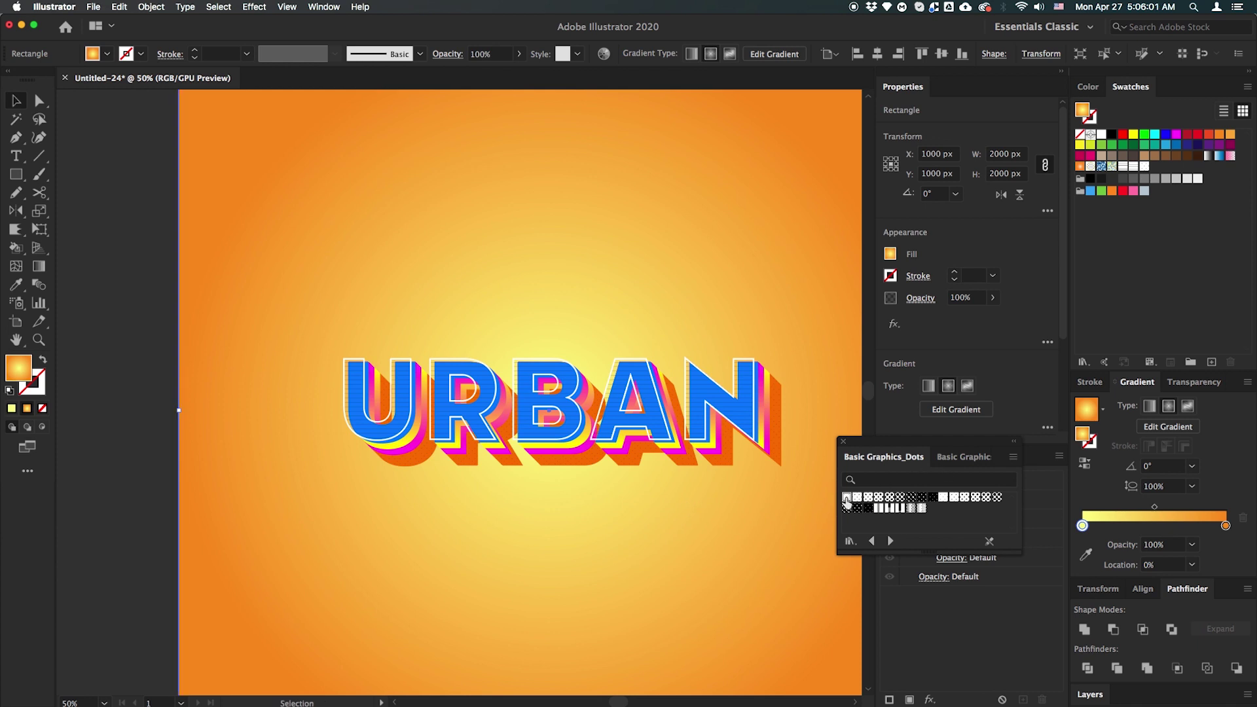
{"action": "left_click", "coordinate": [846, 499]}
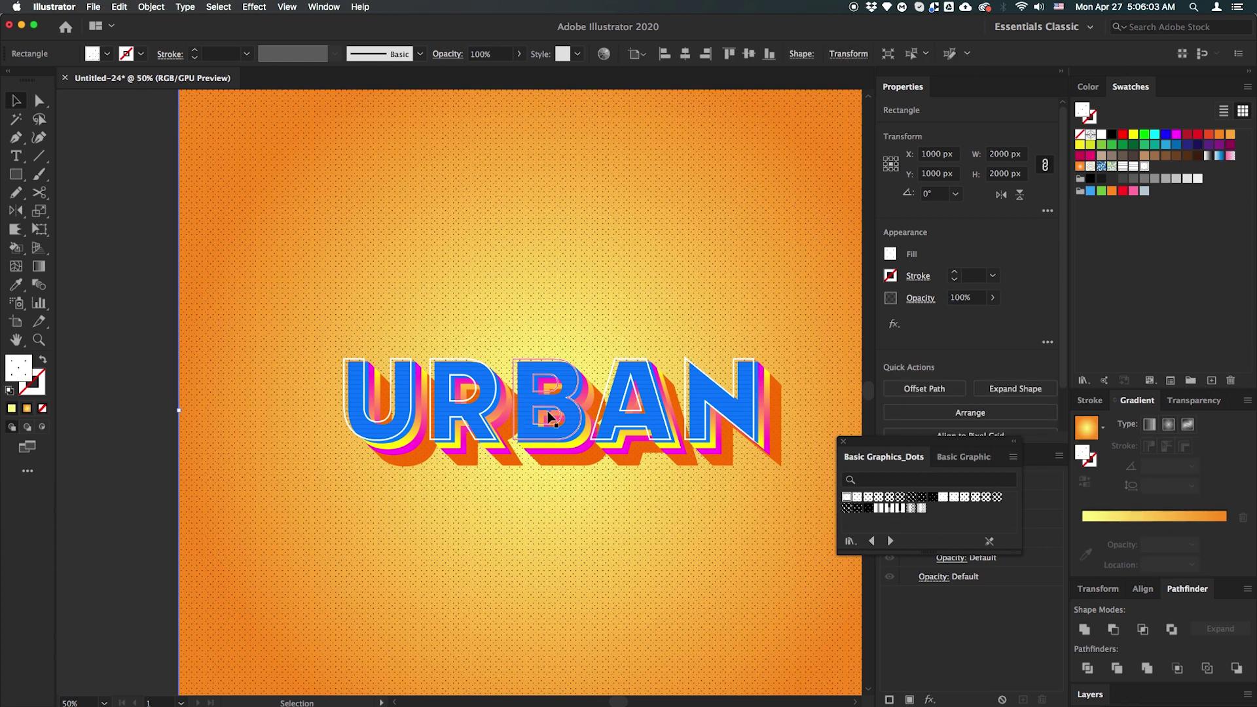
{"action": "left_click_drag", "start_coordinate": [973, 298], "coordinate": [837, 302]}
{"action": "type", "text": "20"}
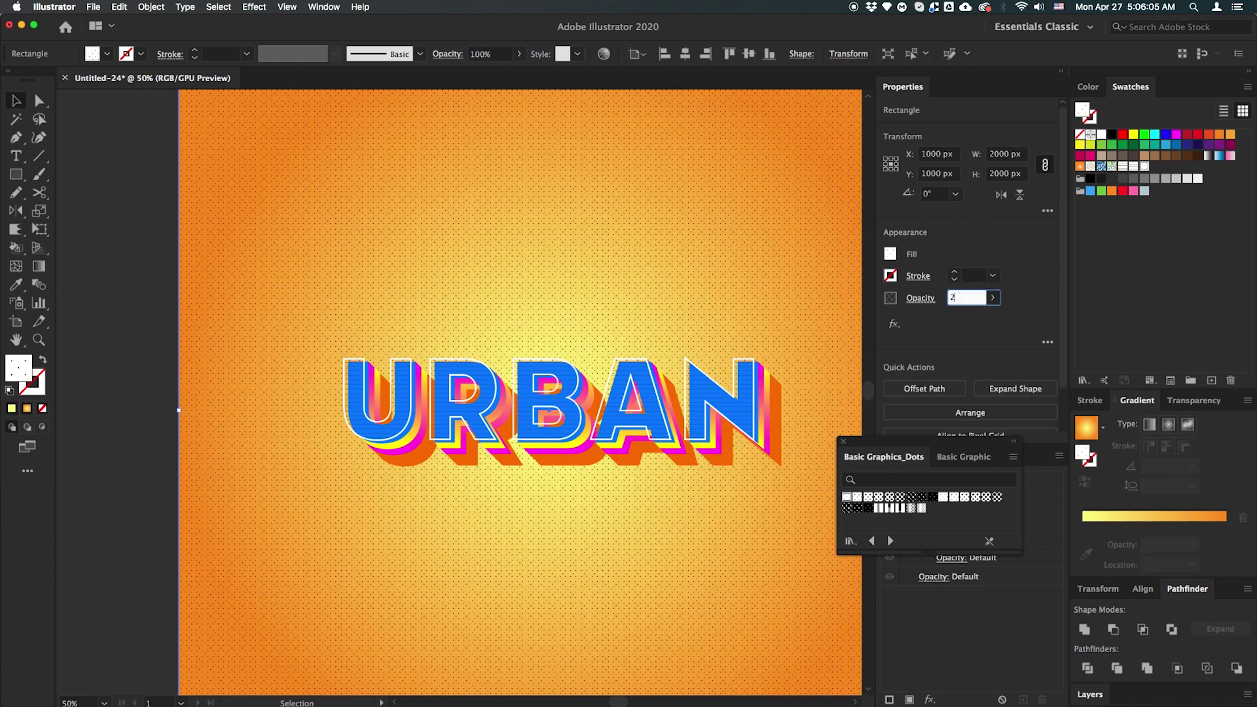
{"action": "key", "text": "Return"}
{"action": "key", "text": "Tab"}
{"action": "left_click", "coordinate": [959, 361]}
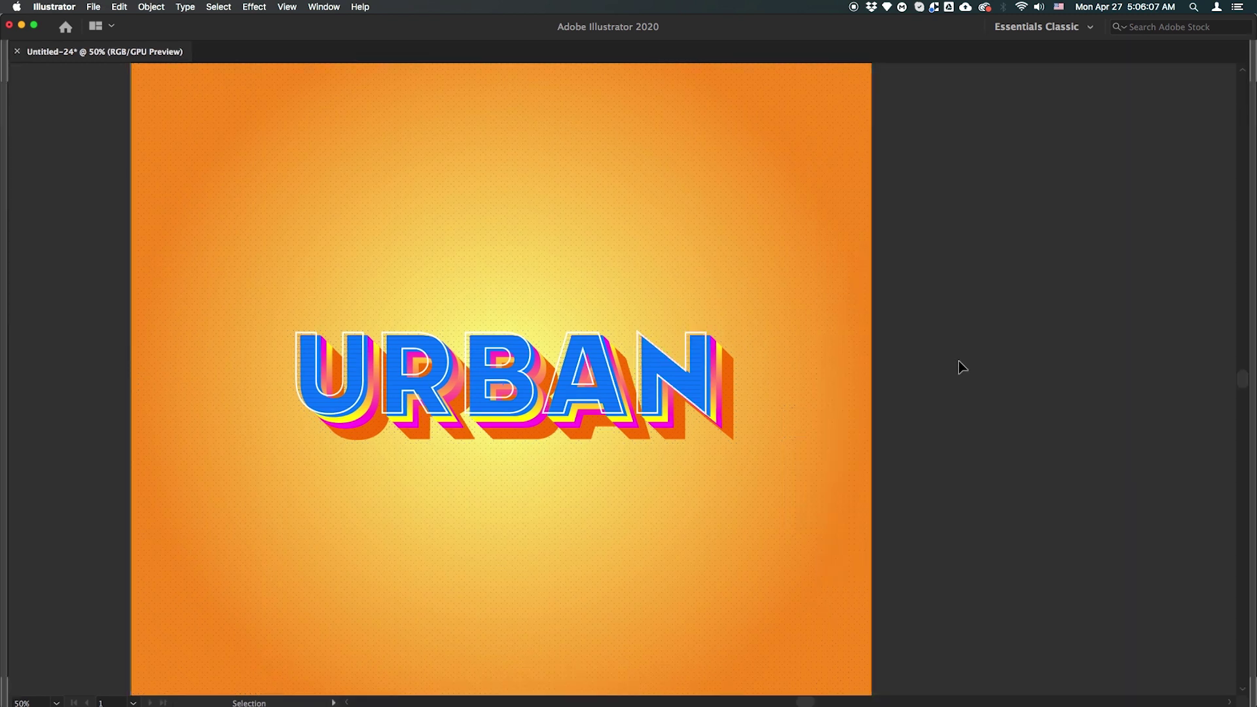